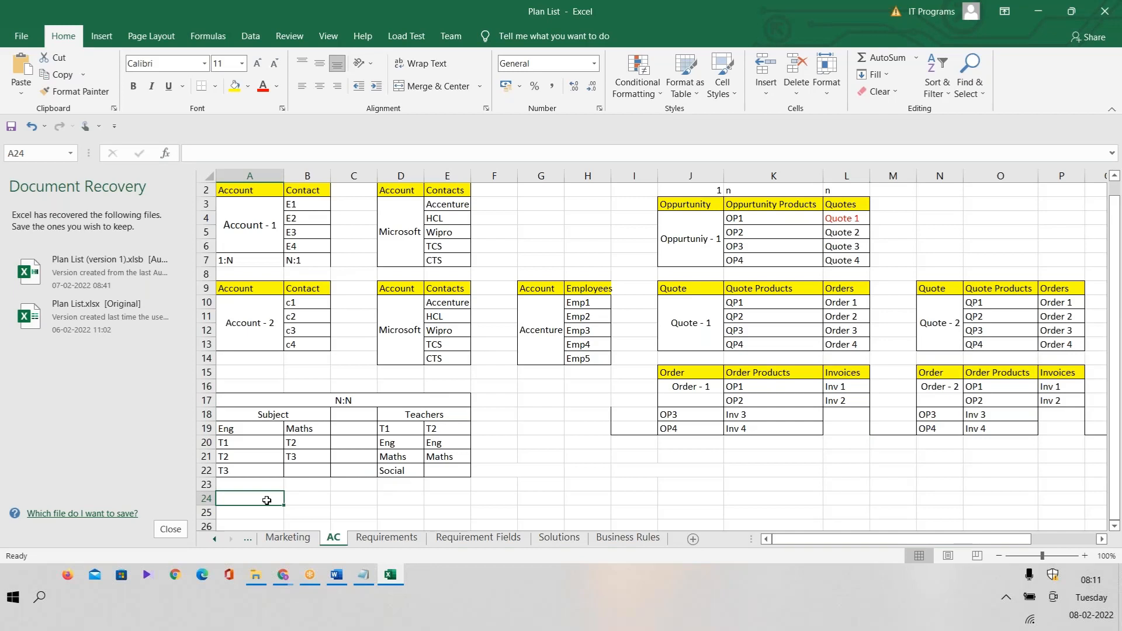
Step: Enter "User - Sc Roles" in cell A24 below the Subject and Teachers table
type("User")
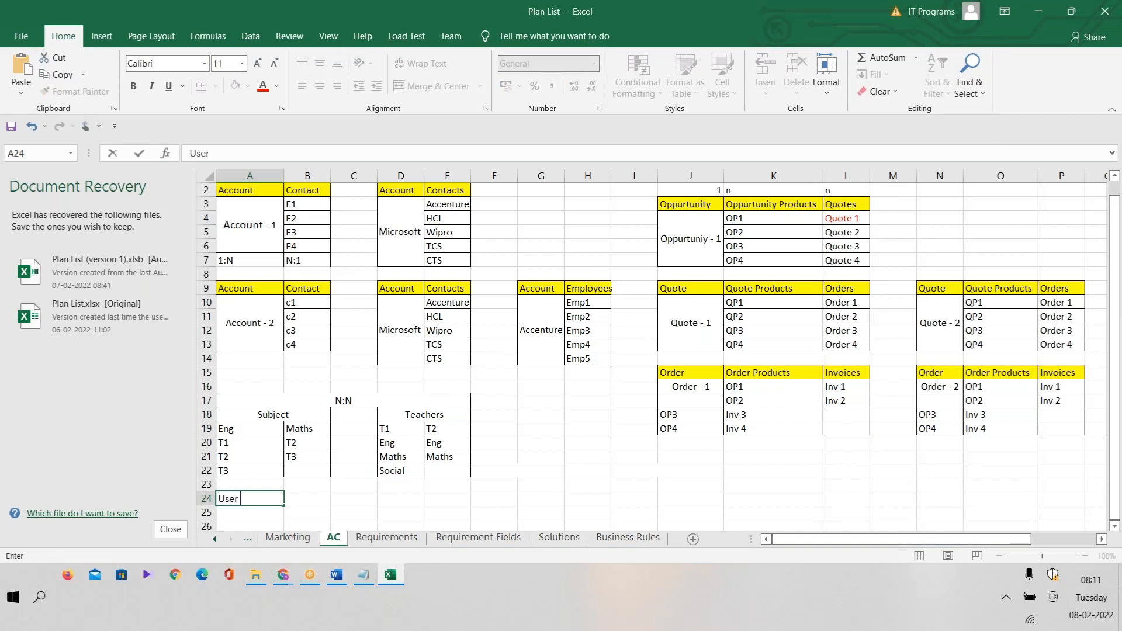
type(" - Sc Roles")
double_click(238, 500)
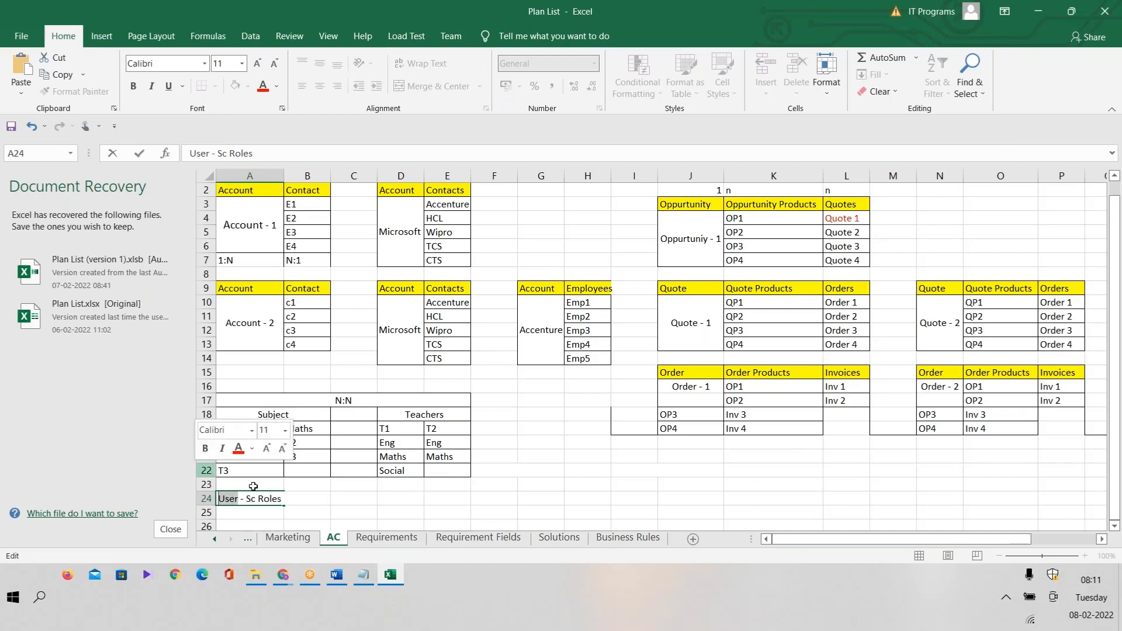
left_click_drag(247, 499, 290, 499)
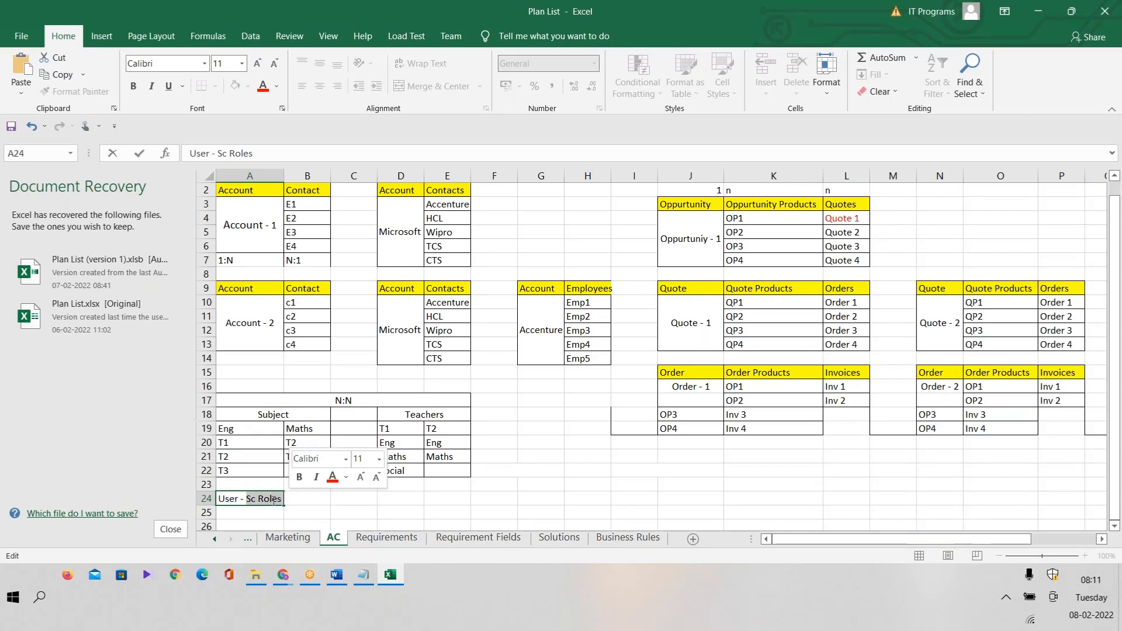
double_click(265, 500)
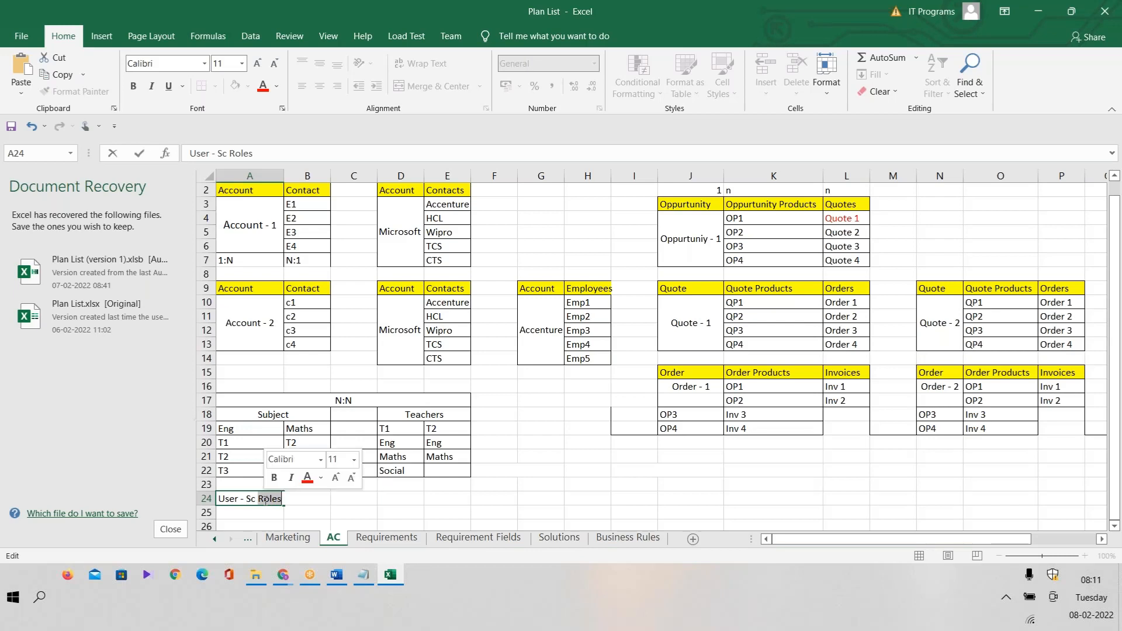
double_click(228, 500)
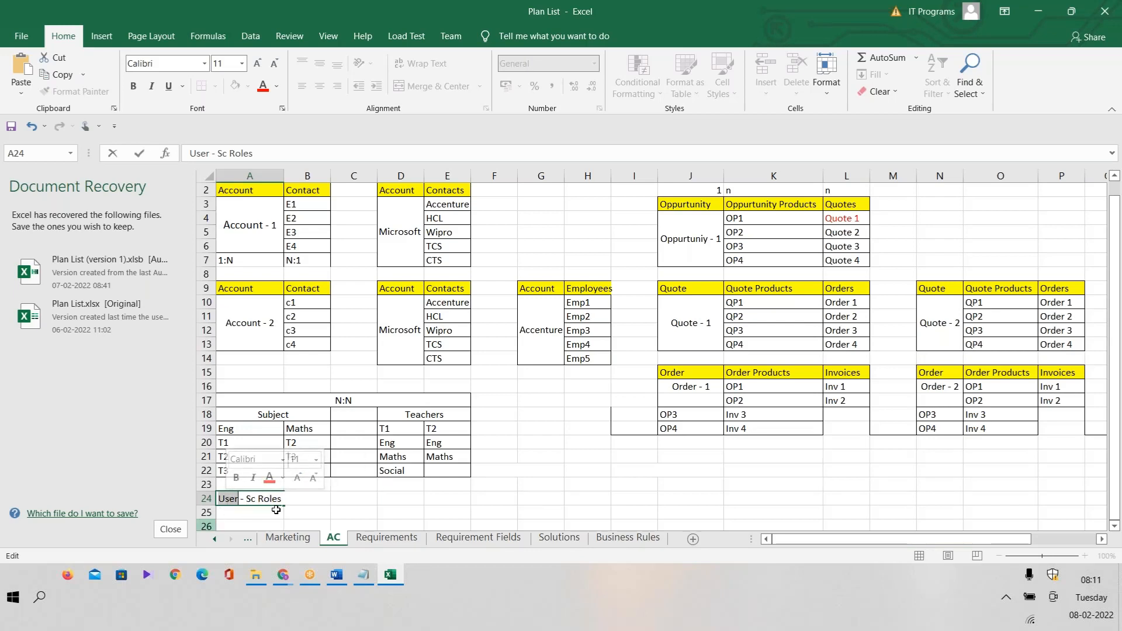
left_click(307, 512)
Step: Enter the relationship type "N:N" in cell B24, beside the User - Sc Roles entry
left_click(302, 501)
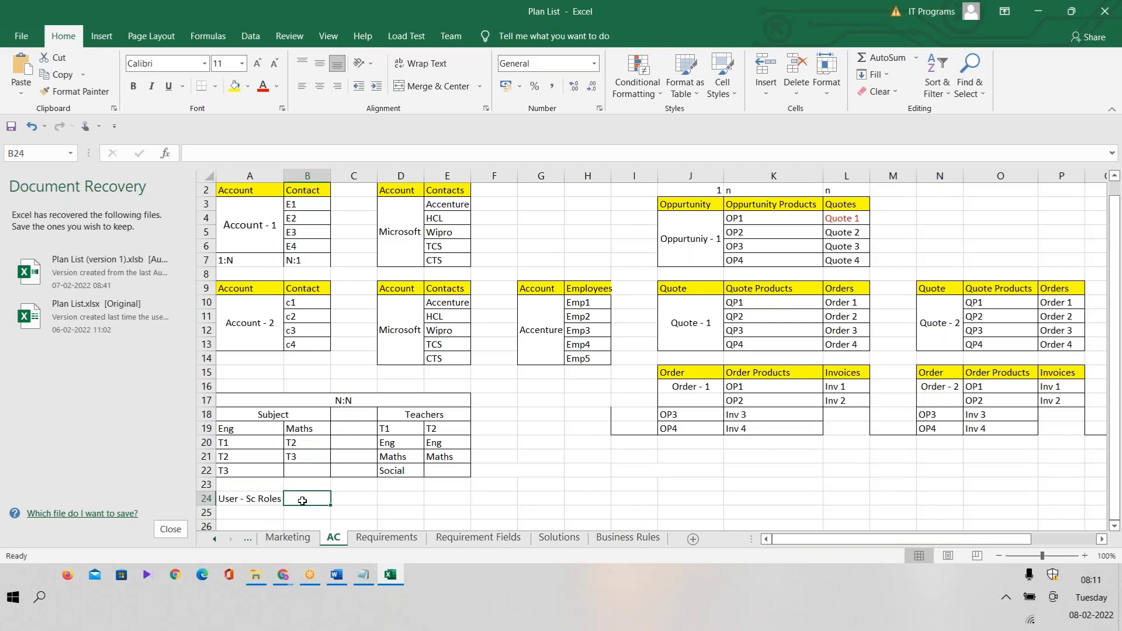
type("N:N")
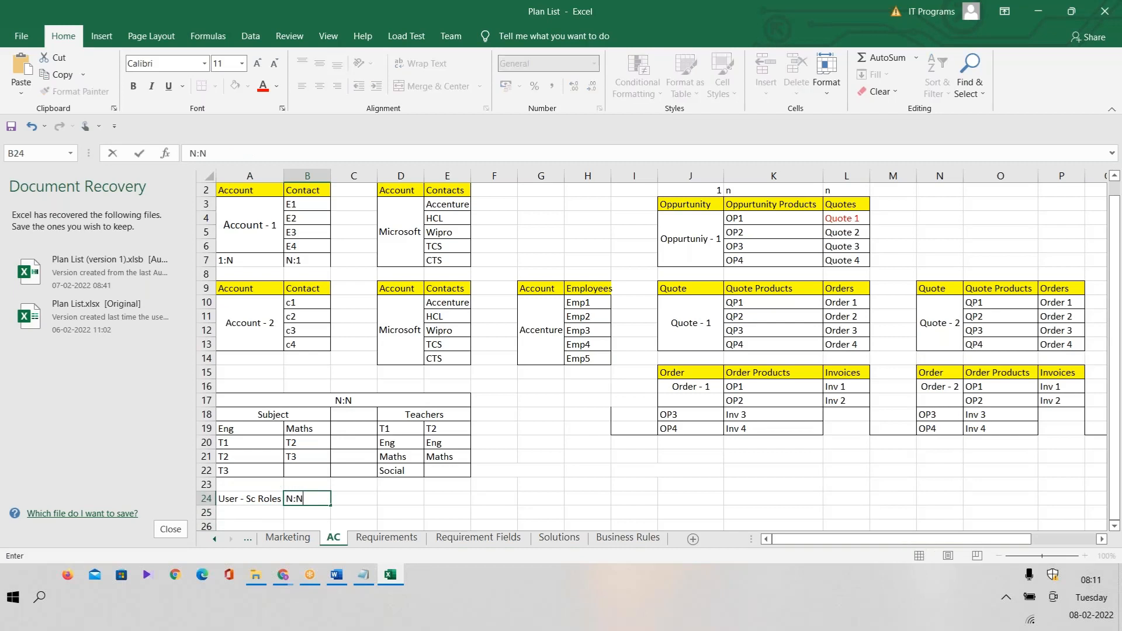
left_click(297, 510)
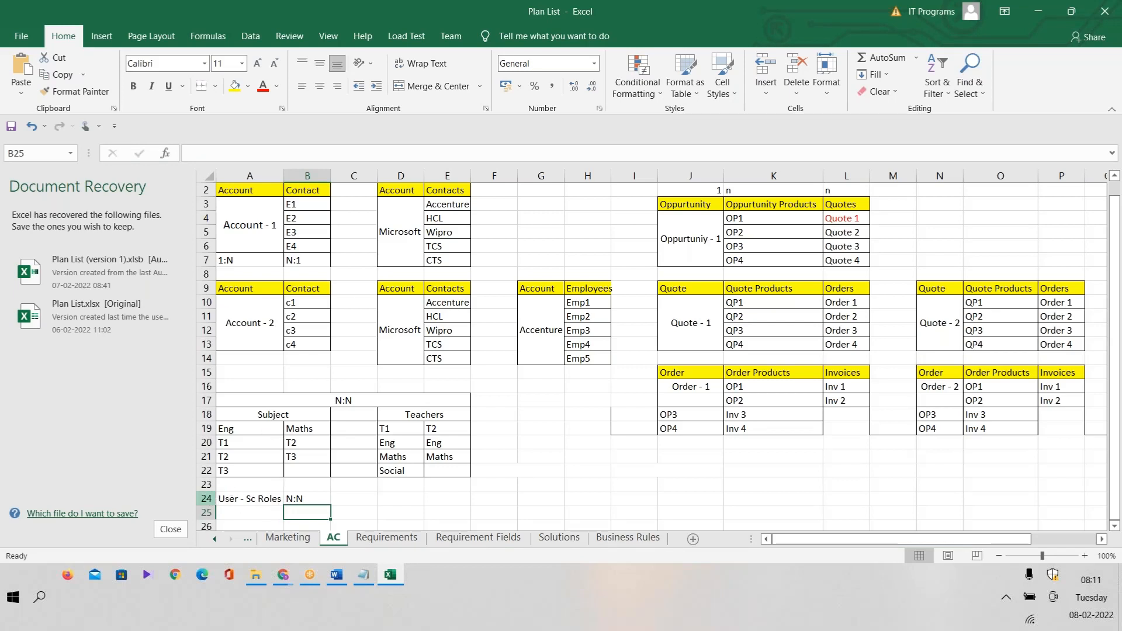
left_click(320, 498)
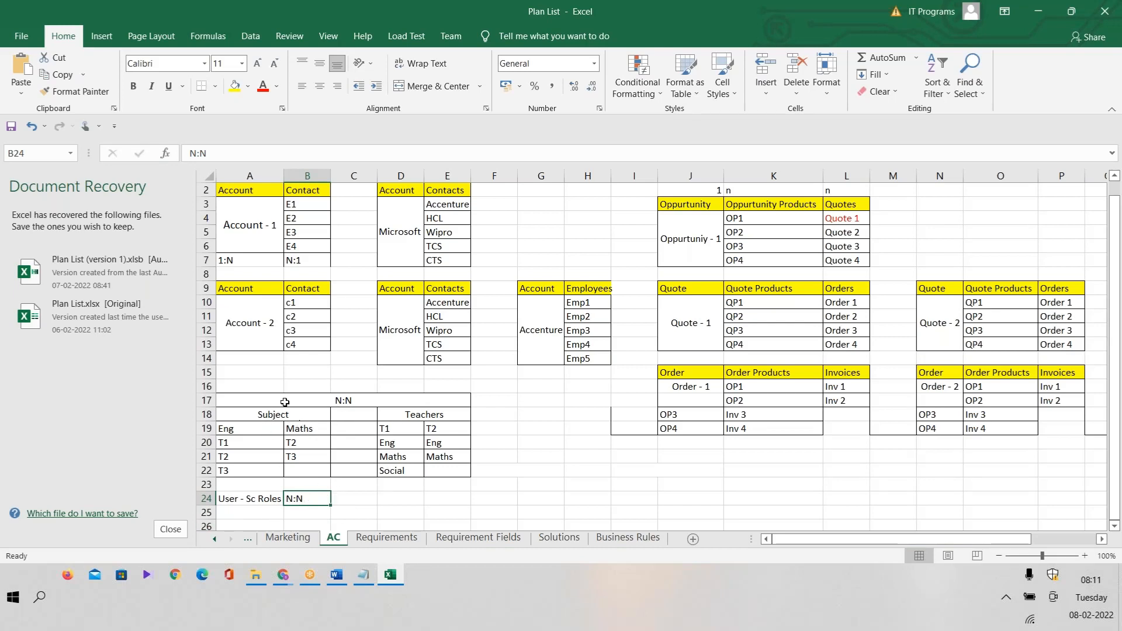
Step: Examine the N:N table's headings and compare which teachers are listed under the Eng and Maths subjects
left_click_drag(285, 402, 457, 469)
double_click(384, 399)
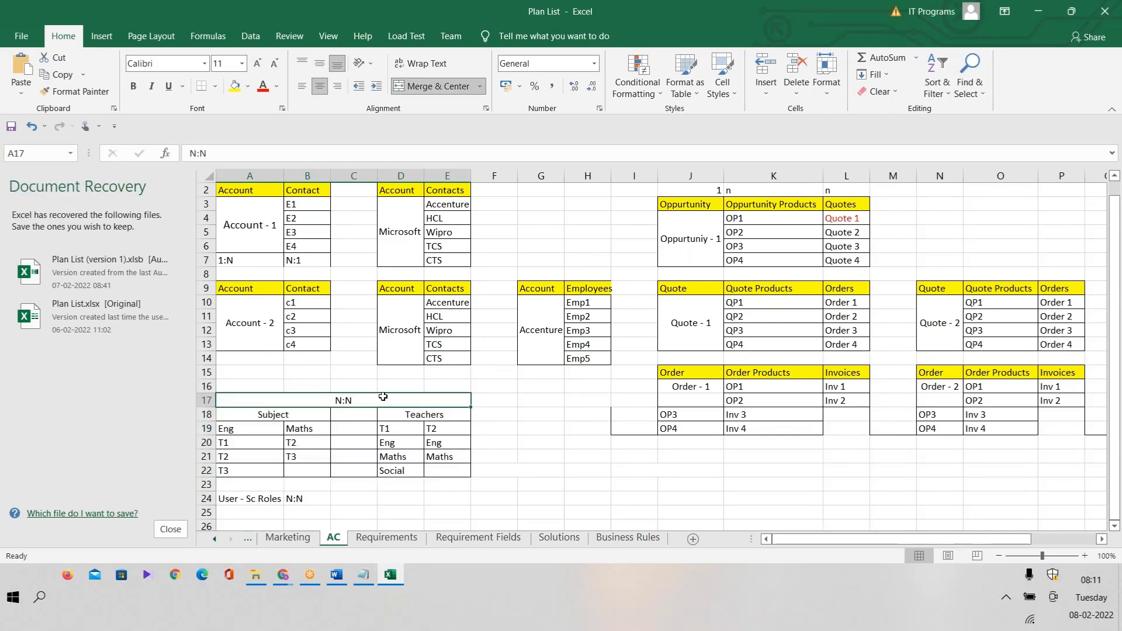
left_click(291, 413)
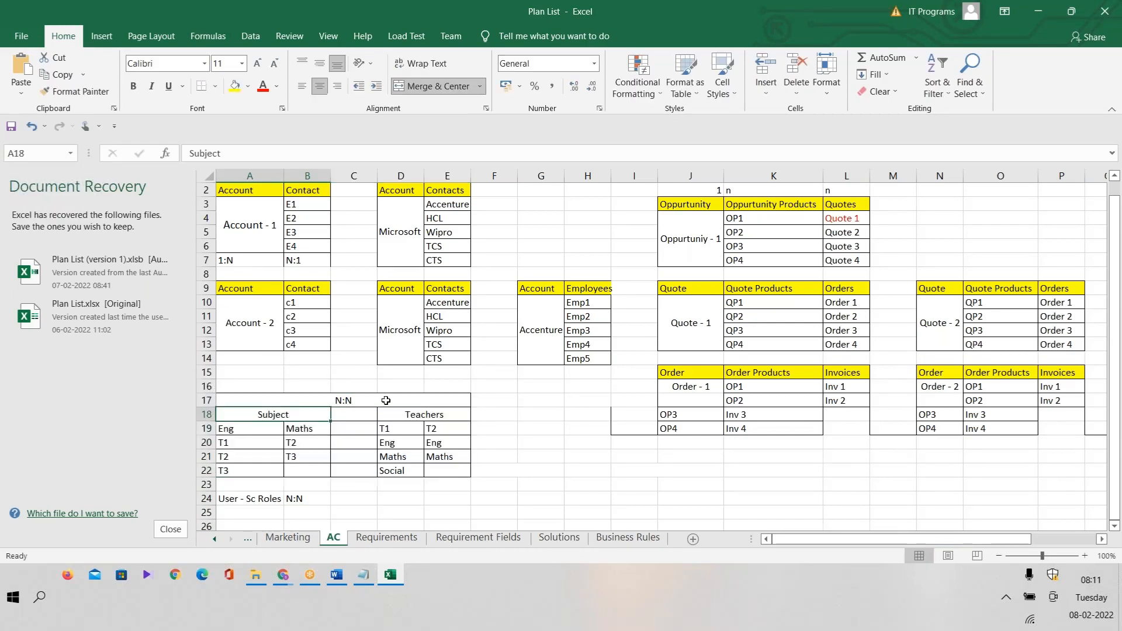
left_click(426, 415)
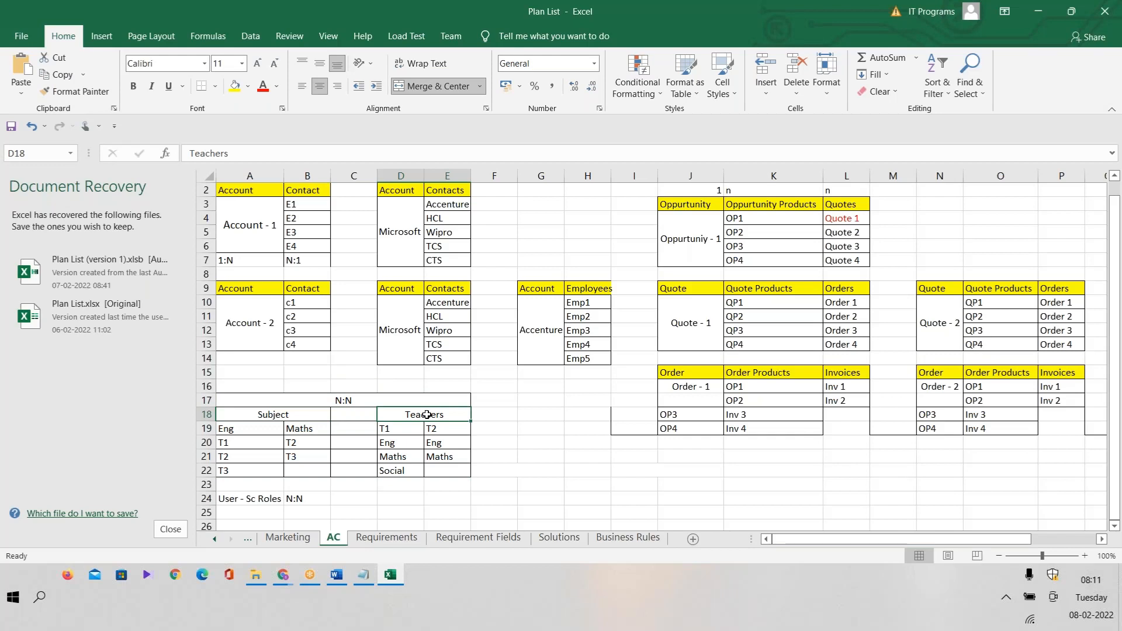
left_click(251, 430)
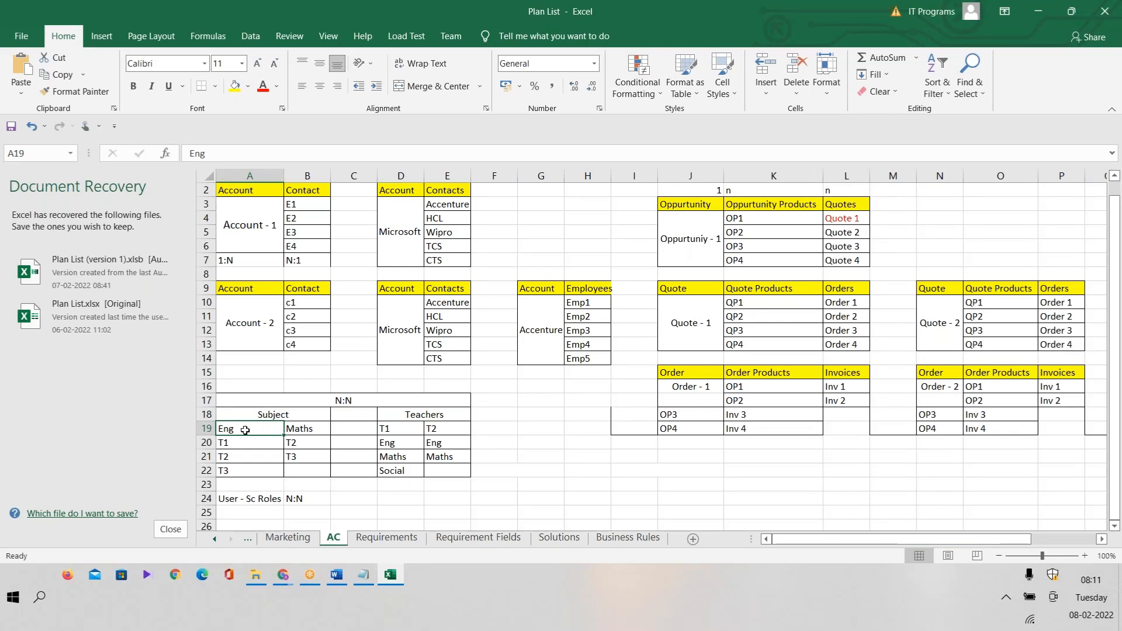
left_click(243, 443)
left_click(239, 459)
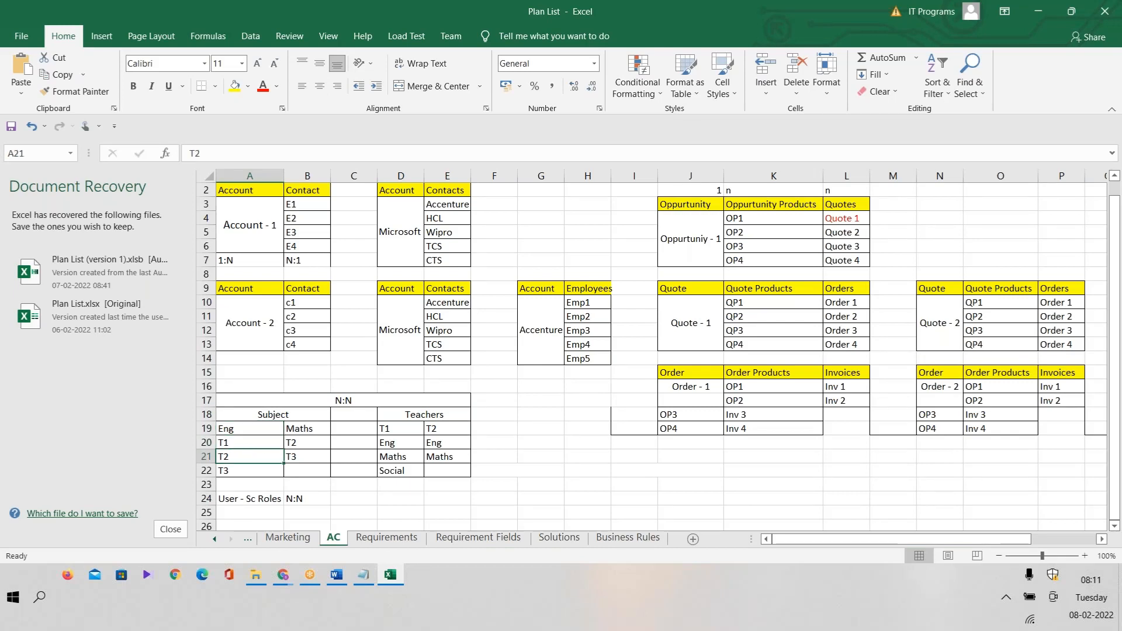
left_click(232, 472)
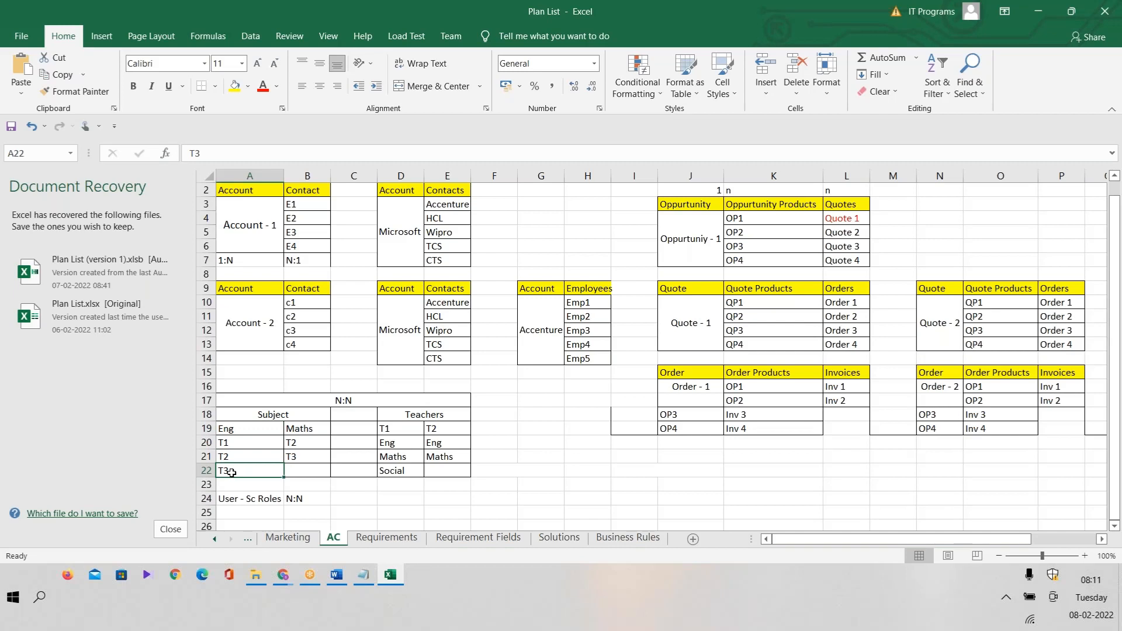
left_click(310, 428)
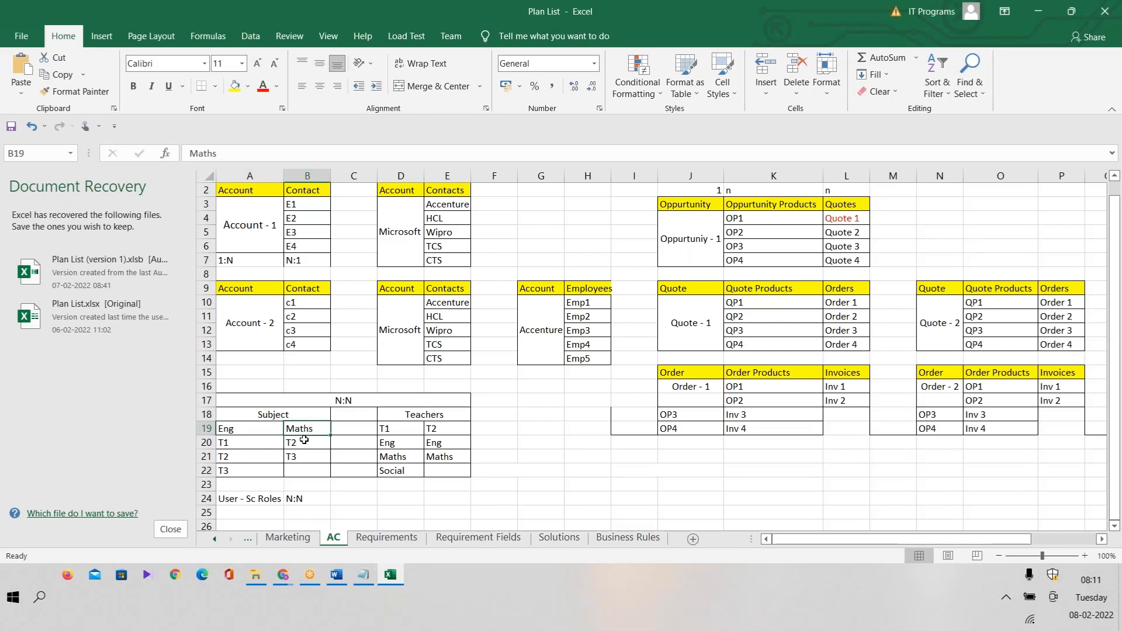
left_click(240, 459)
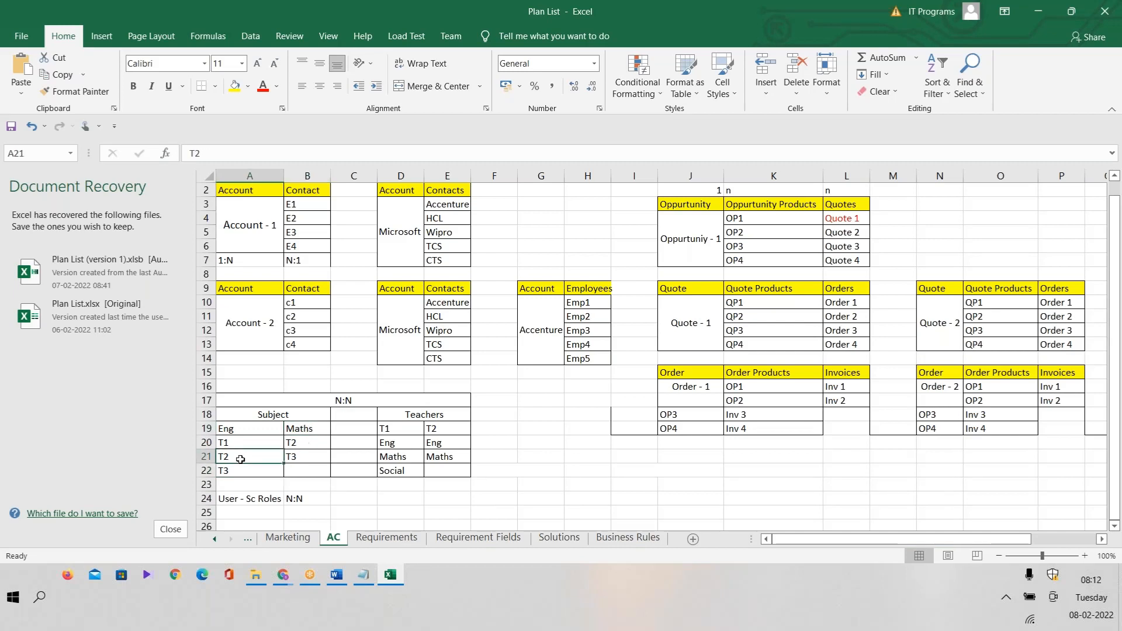
left_click(306, 447)
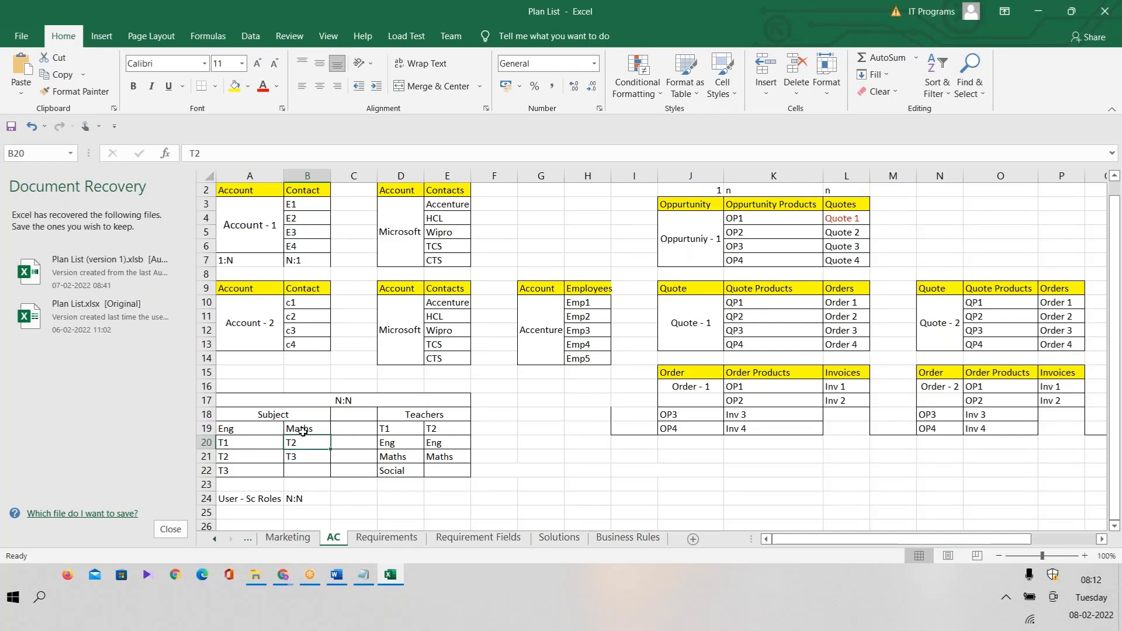
left_click(240, 474)
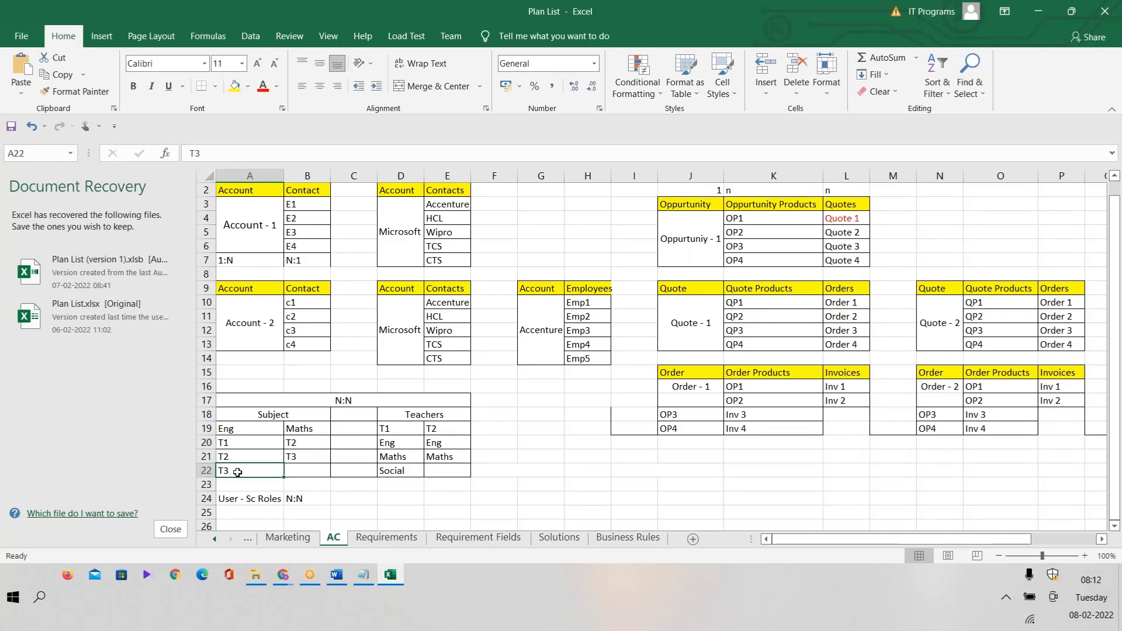
left_click(320, 454)
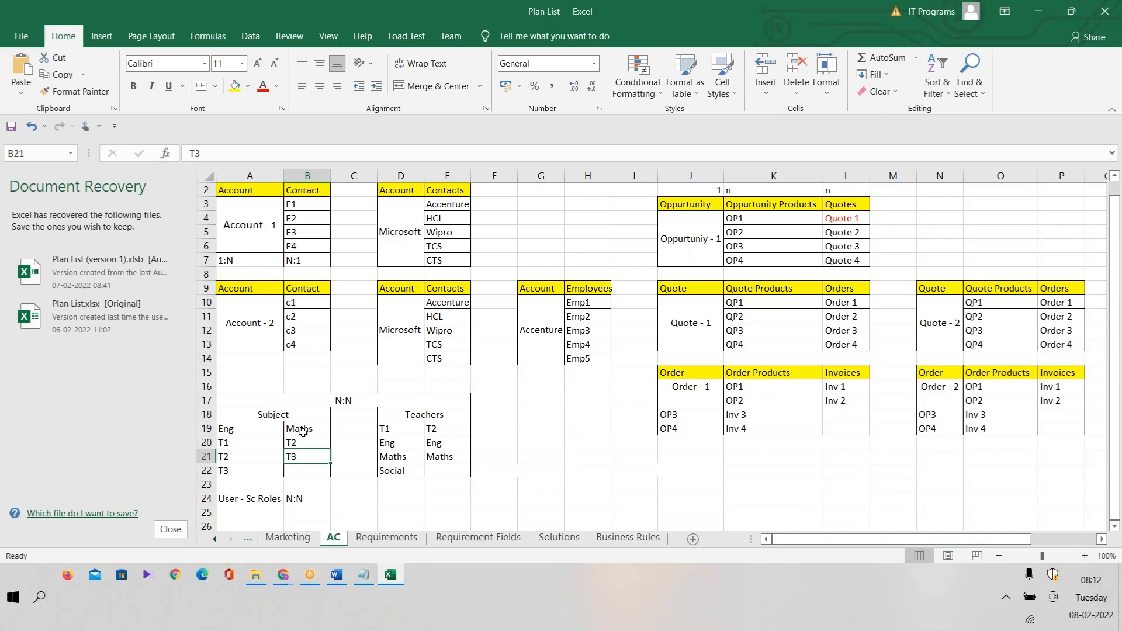
left_click(293, 445)
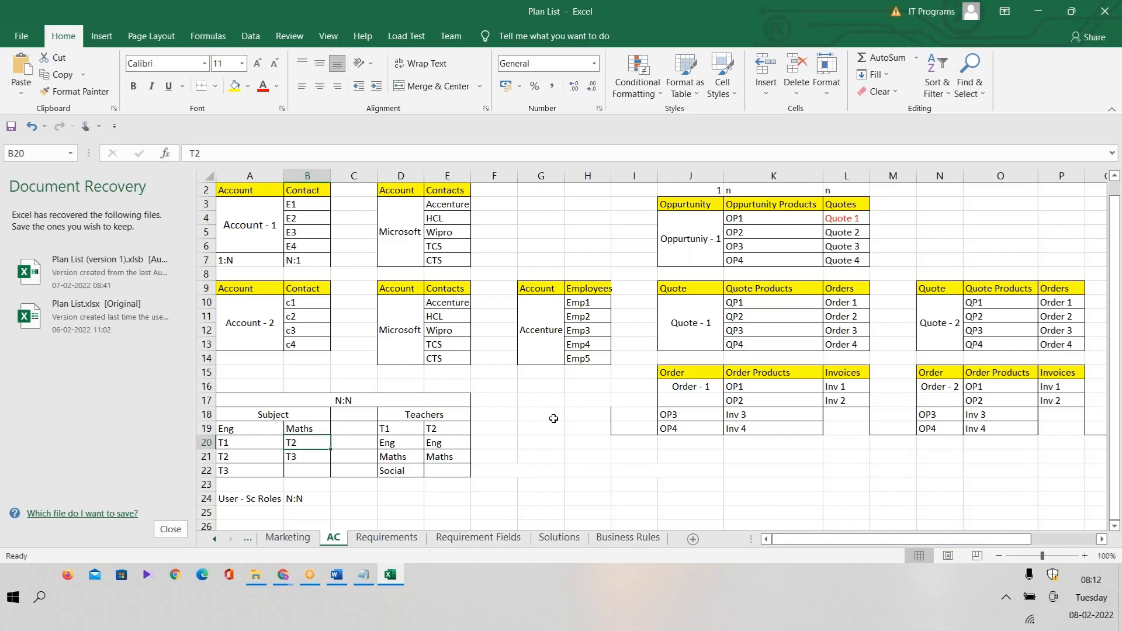
Step: Examine which subjects are listed under teachers T1 and T2, and relate them to the Subject and N:N headings
left_click_drag(447, 442, 452, 468)
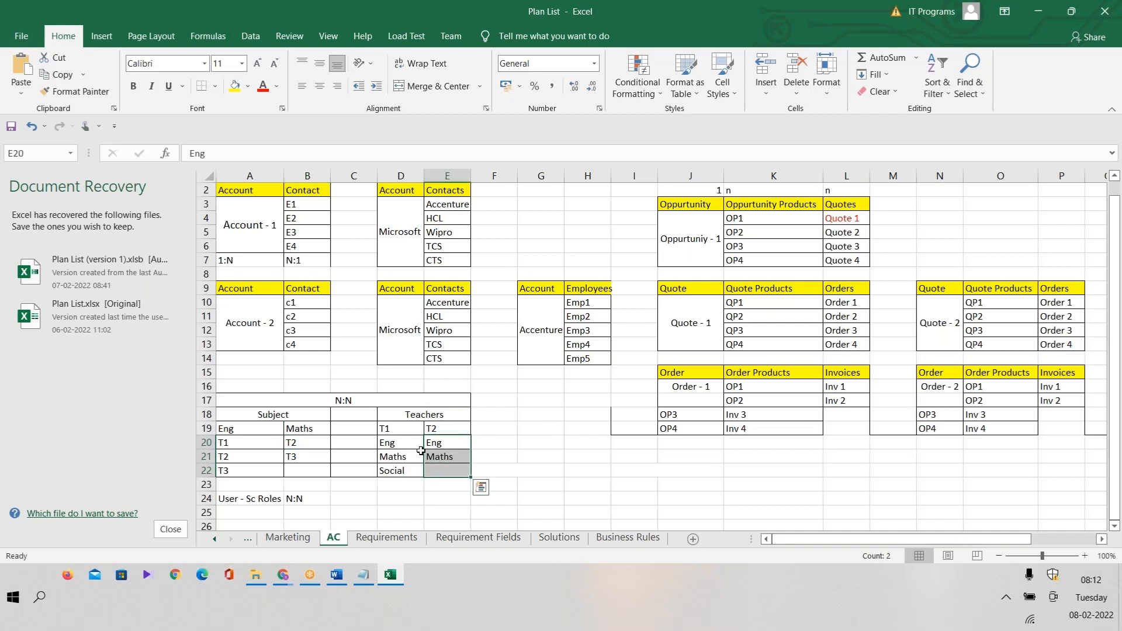
left_click(403, 431)
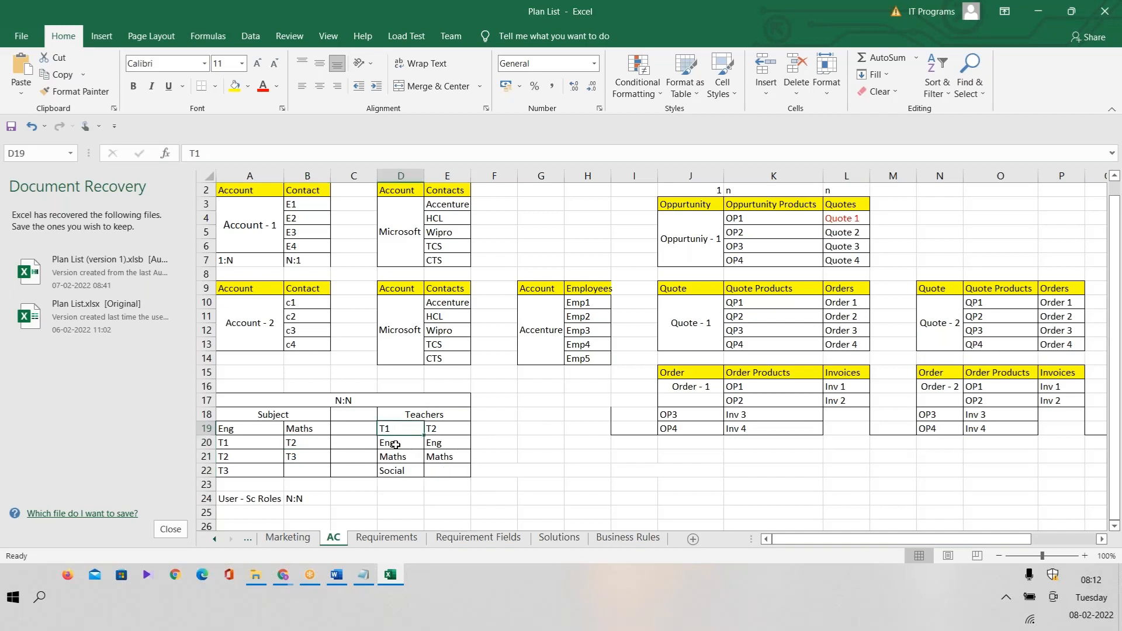
left_click(395, 443)
left_click(403, 459)
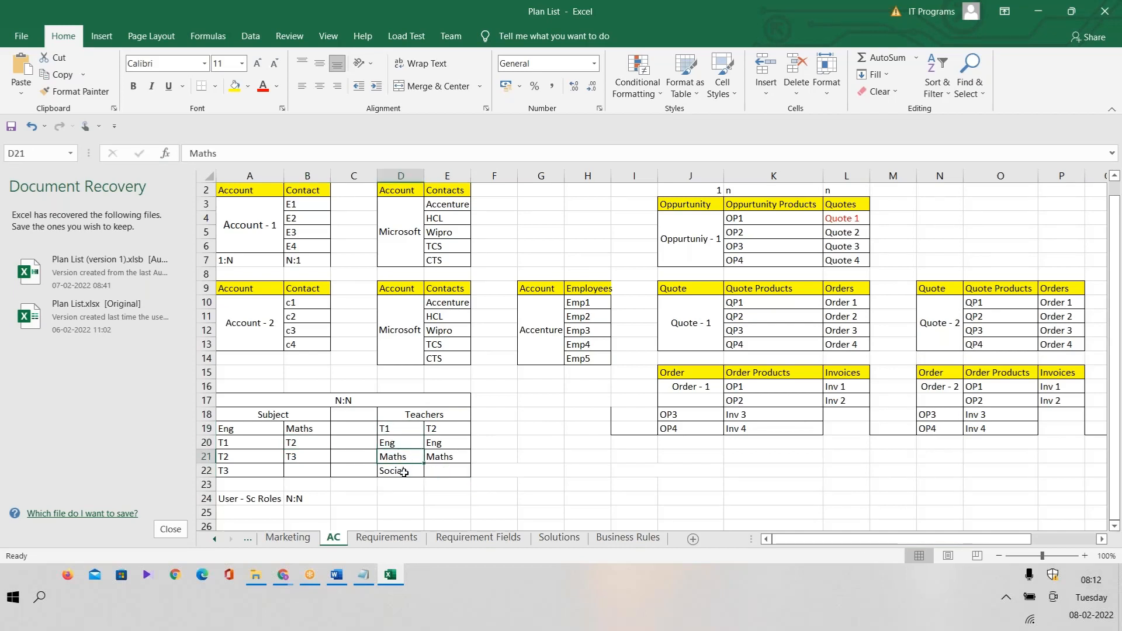
left_click(404, 472)
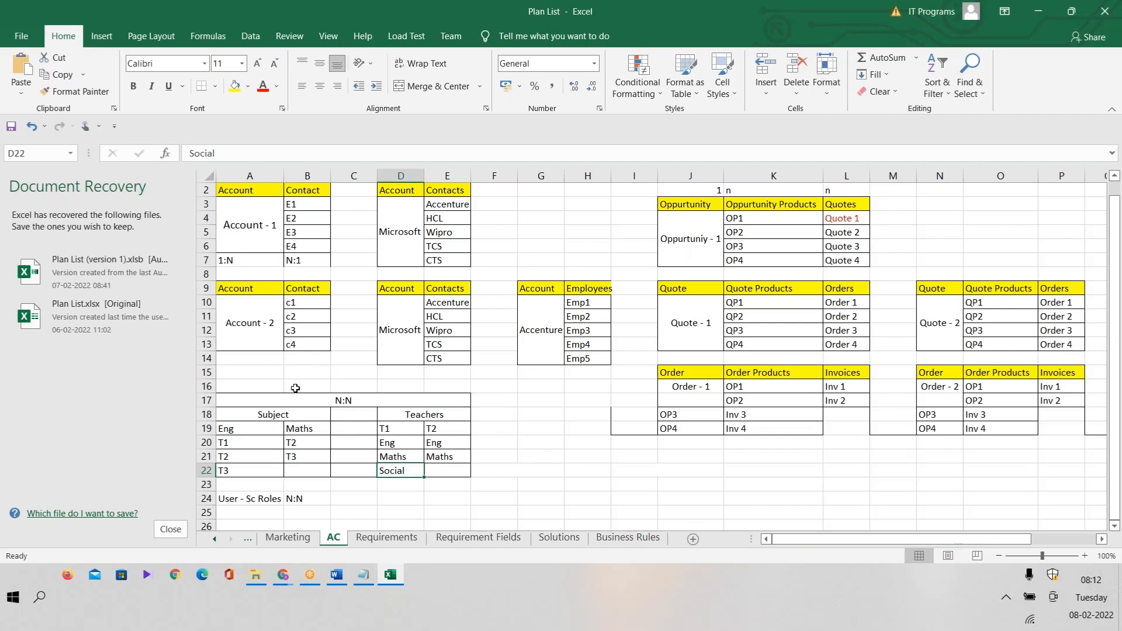
left_click(268, 412)
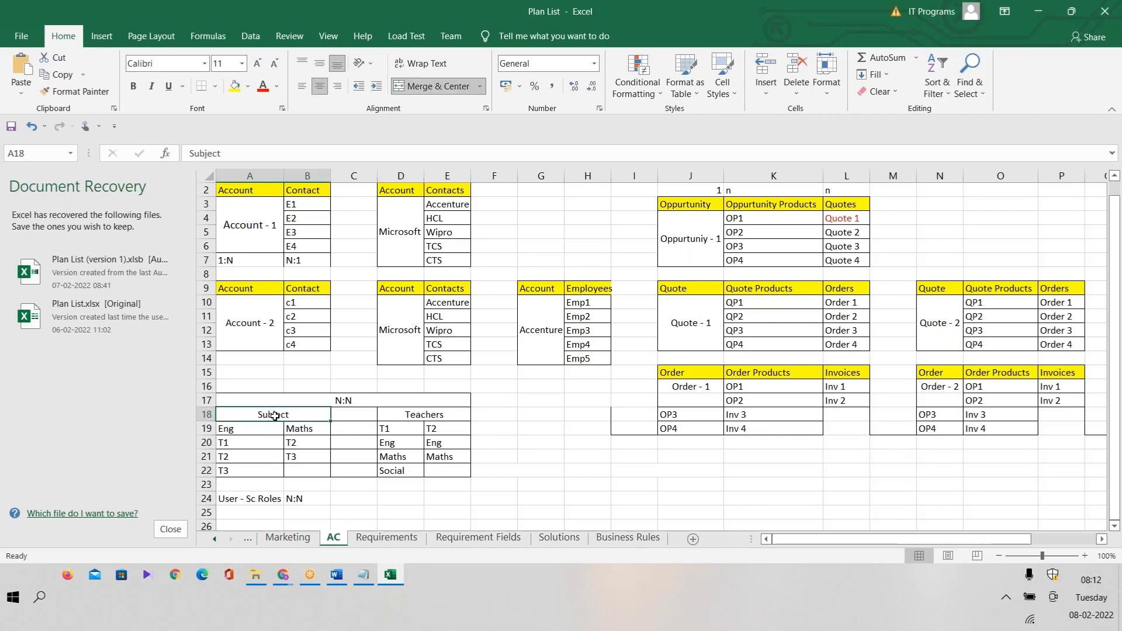
left_click(362, 401)
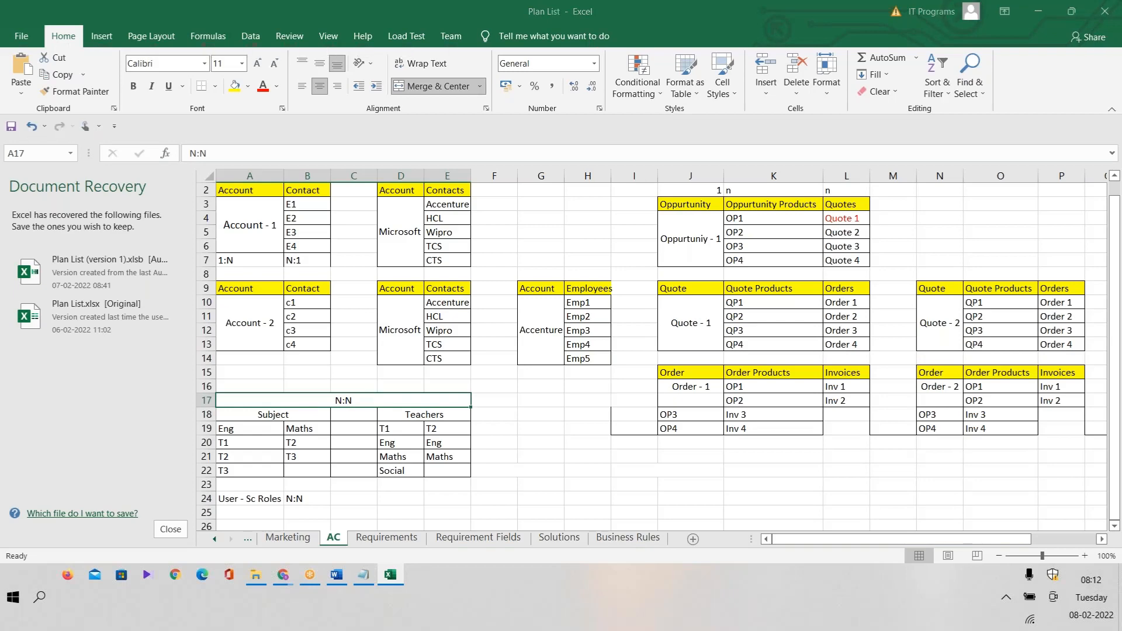
Step: Switch to the Lenovo Management Solution window in Chrome and collapse the Account and Employee entities
left_click(364, 574)
left_click(283, 574)
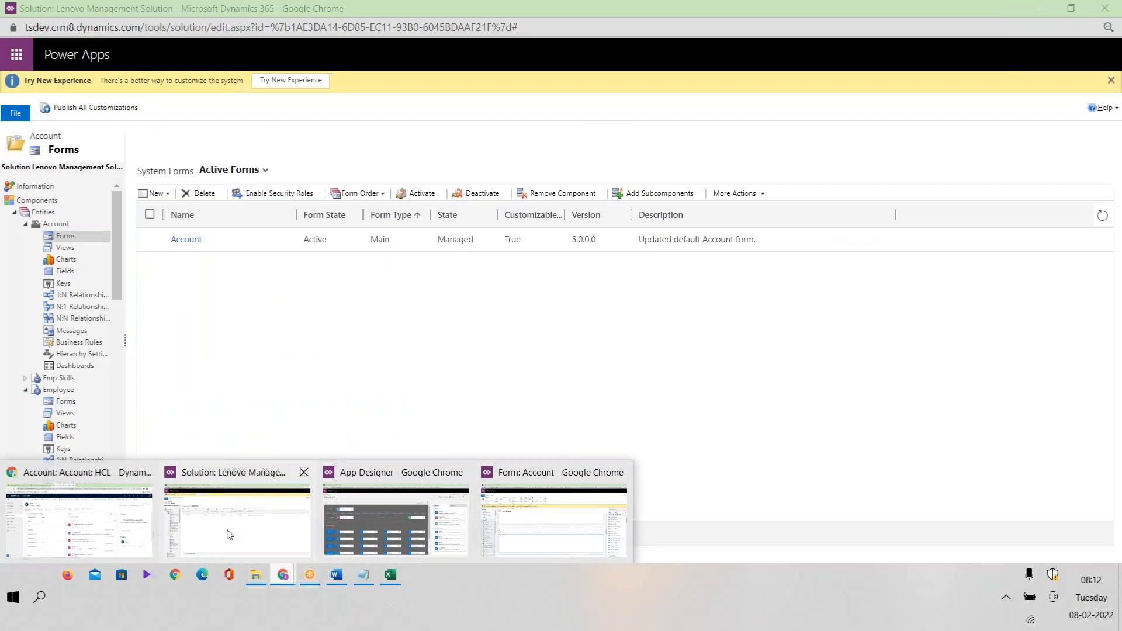
left_click(226, 528)
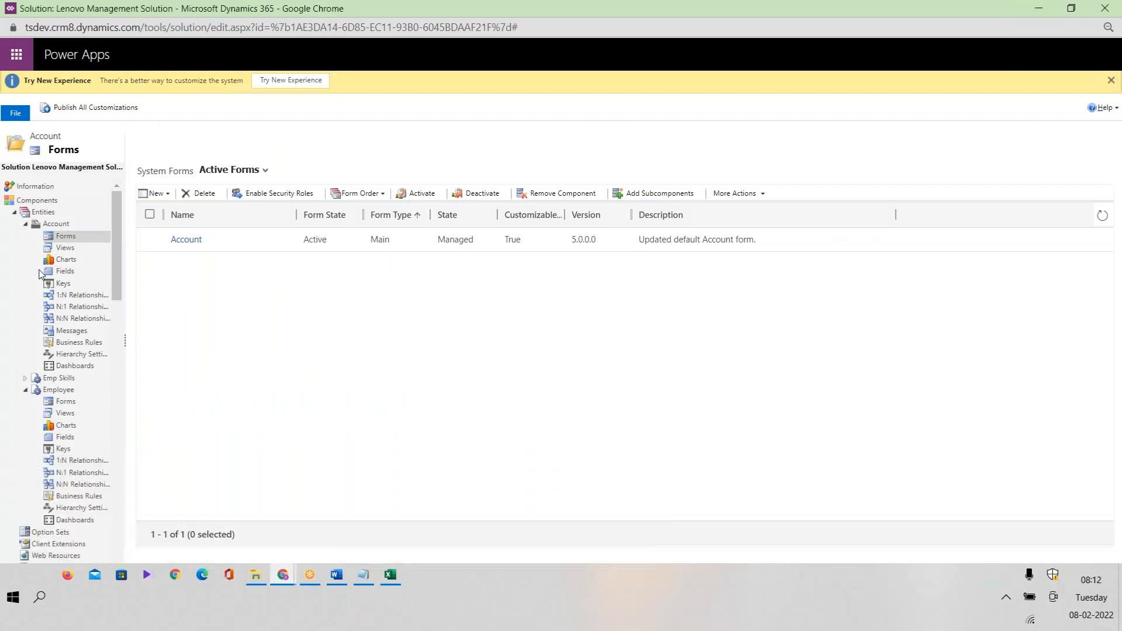
left_click(25, 225)
left_click(26, 248)
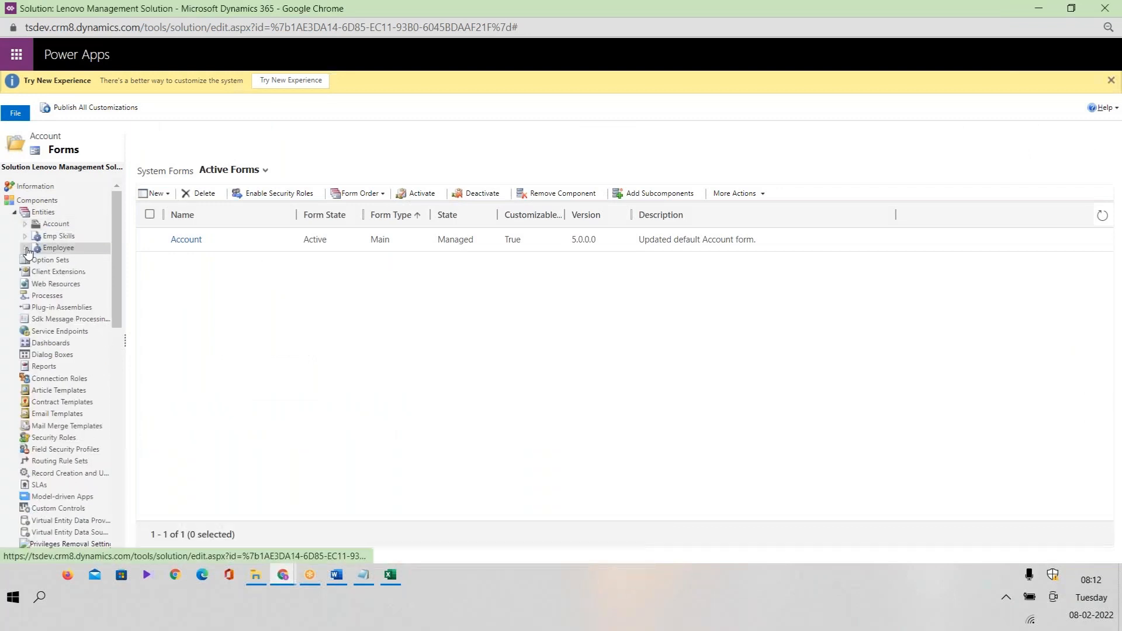
Step: Switch to the Notepad notes and add the line "Branches/ location" below the N:N Relationship heading, leaving a blank line between them
left_click(395, 578)
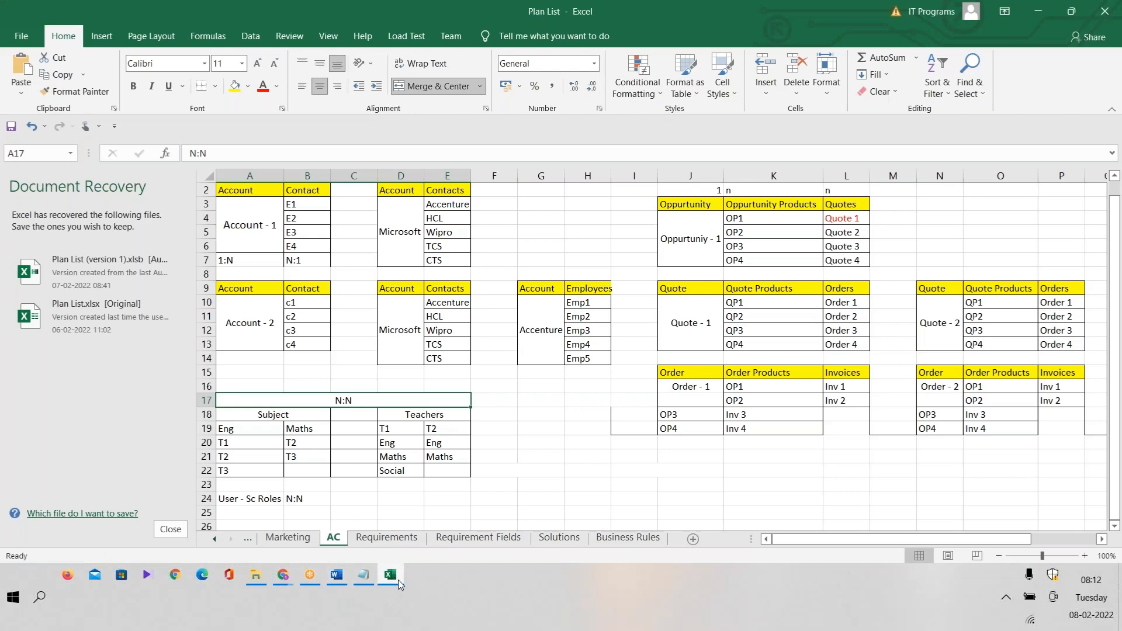
left_click(397, 583)
left_click(364, 577)
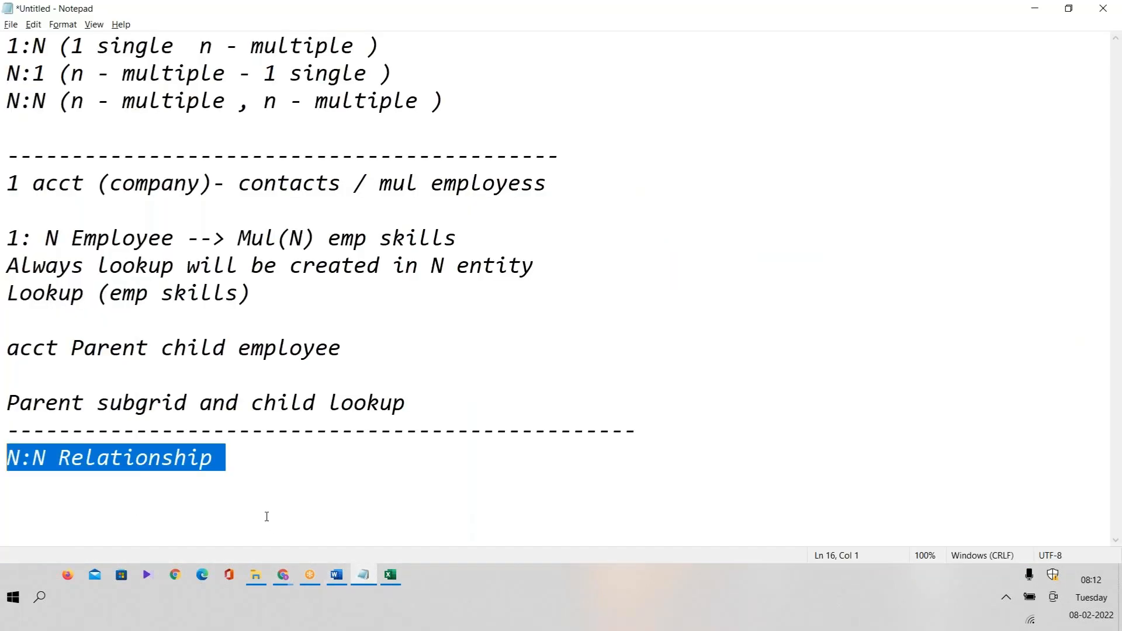
left_click(338, 466)
key("Return")
key("Return")
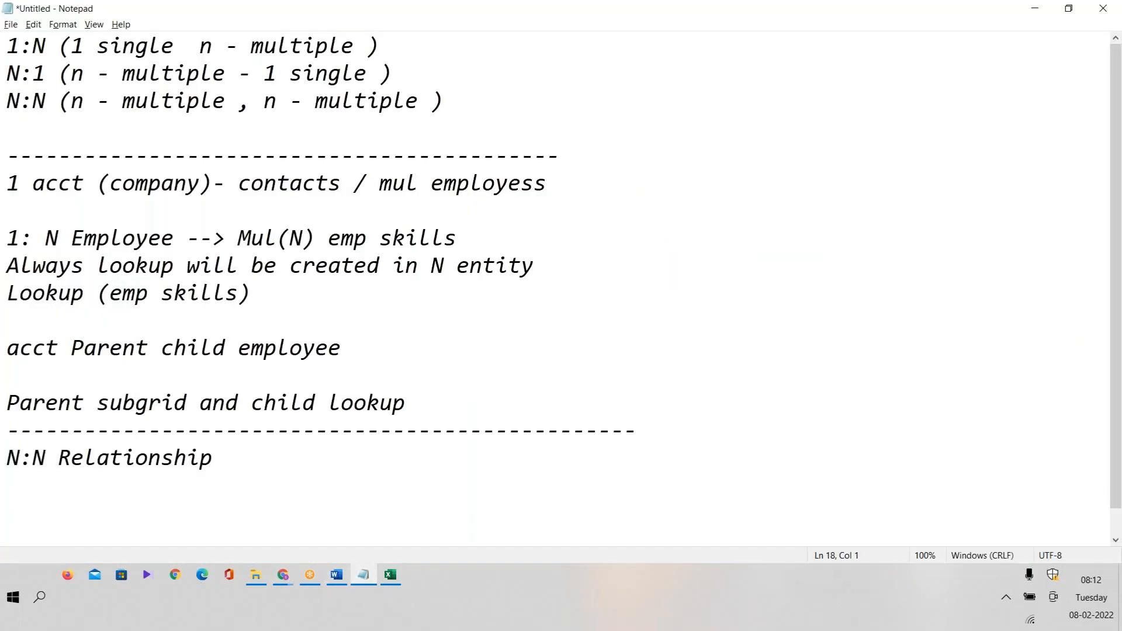
type("Branches")
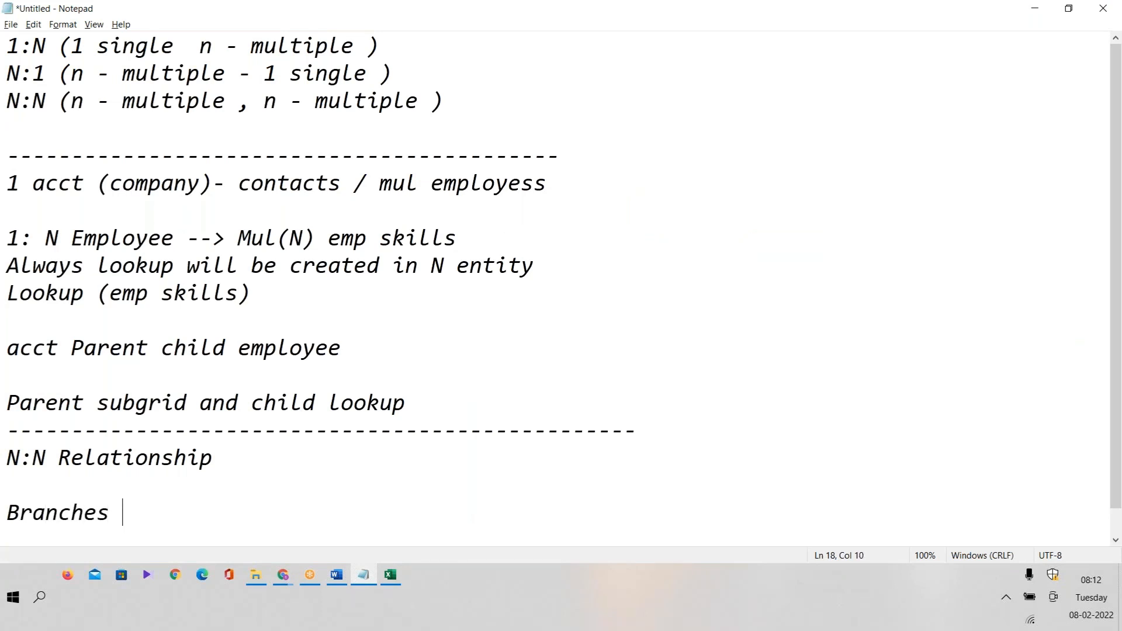
key("BackSpace")
type("/ locat")
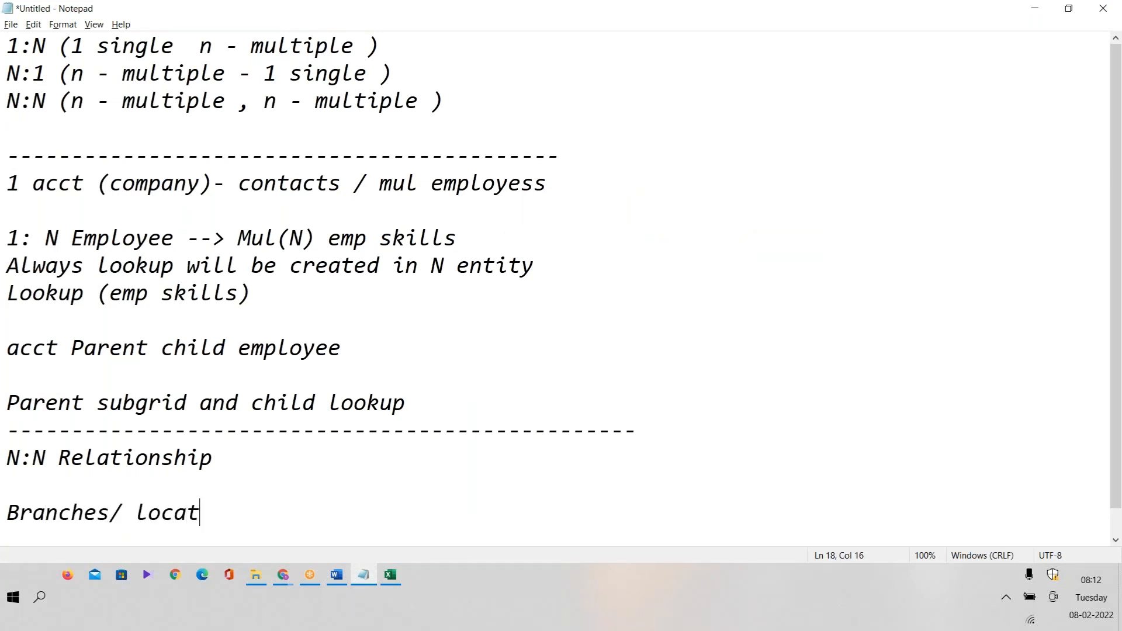
type("ion")
key("Return")
key("Return")
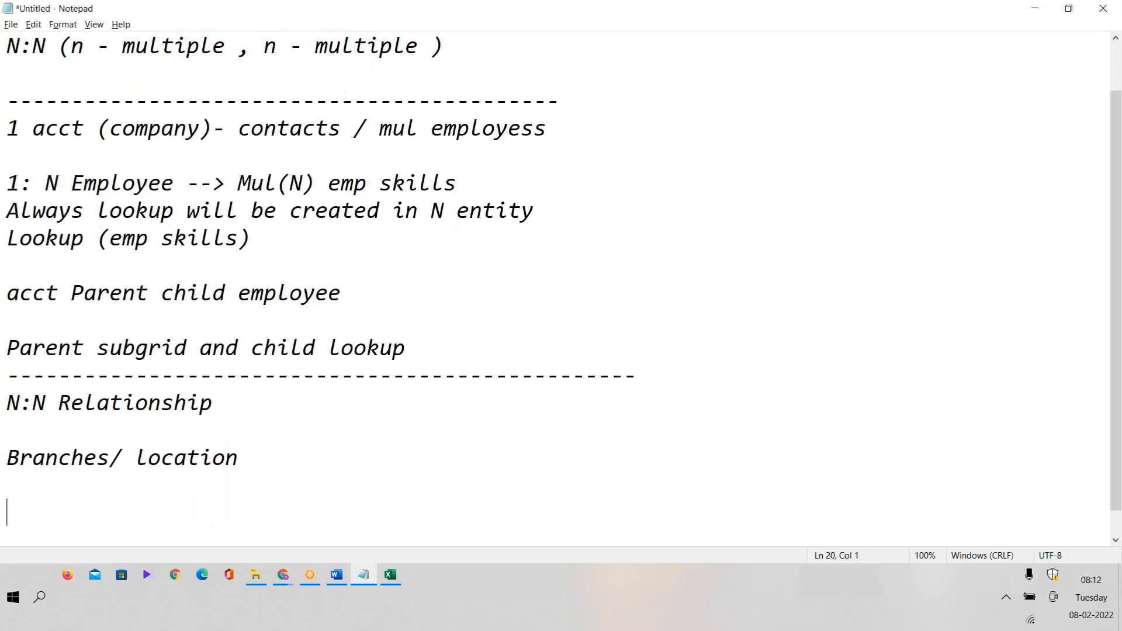
Step: Add the line "1 comp - mul loactions" directly under the Branches/ location line
key("BackSpace")
type("1 comp ")
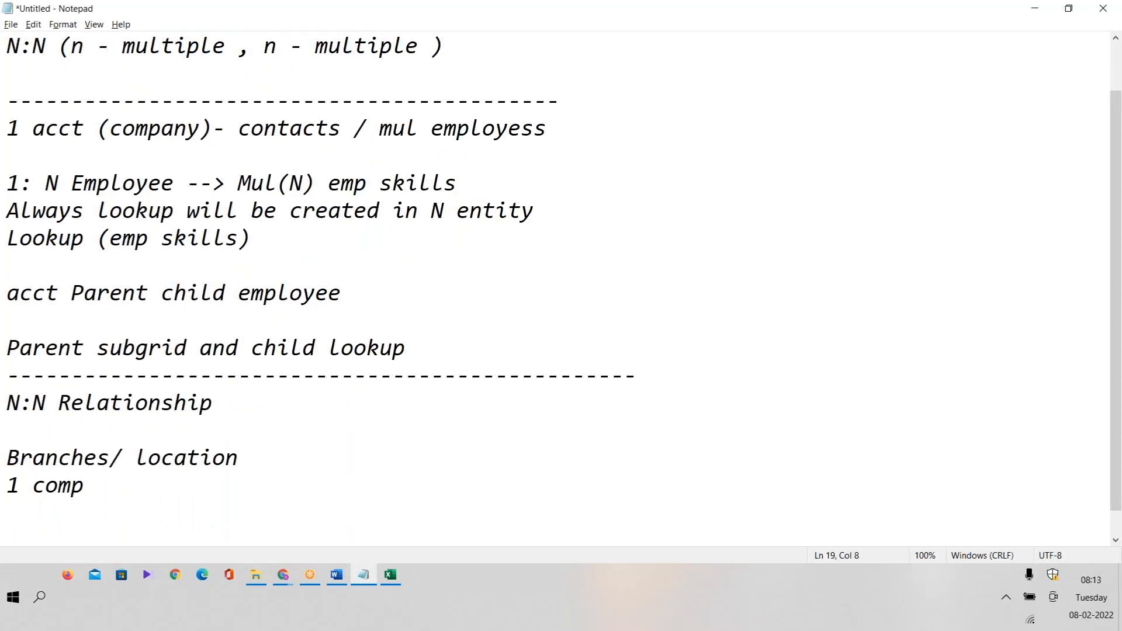
type("- mul branches")
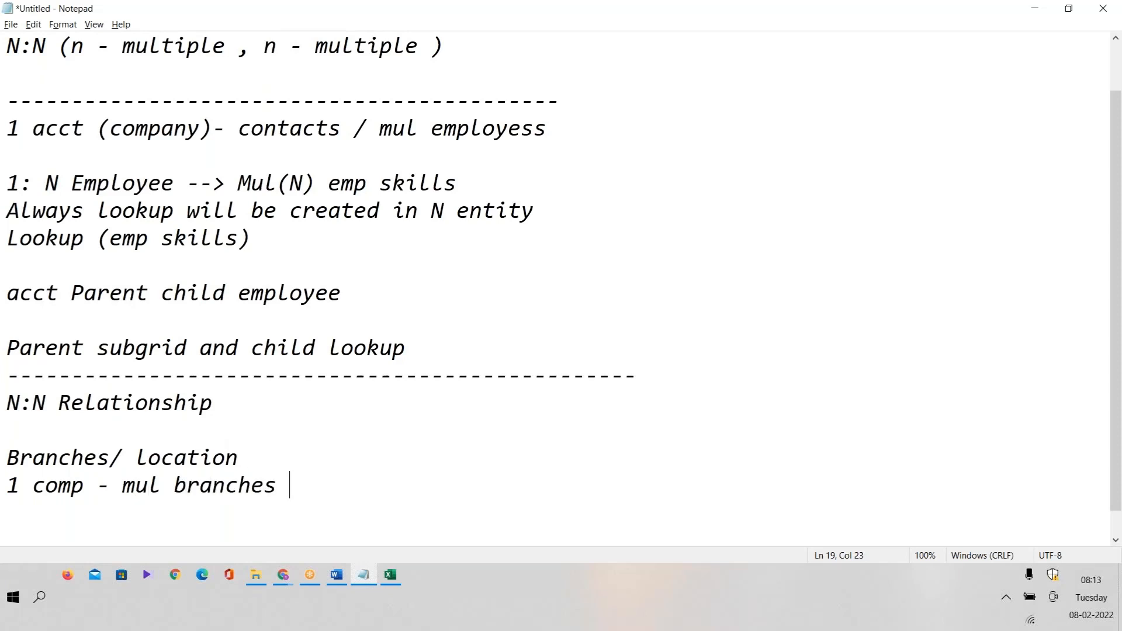
key("Return")
double_click(232, 486)
type("l")
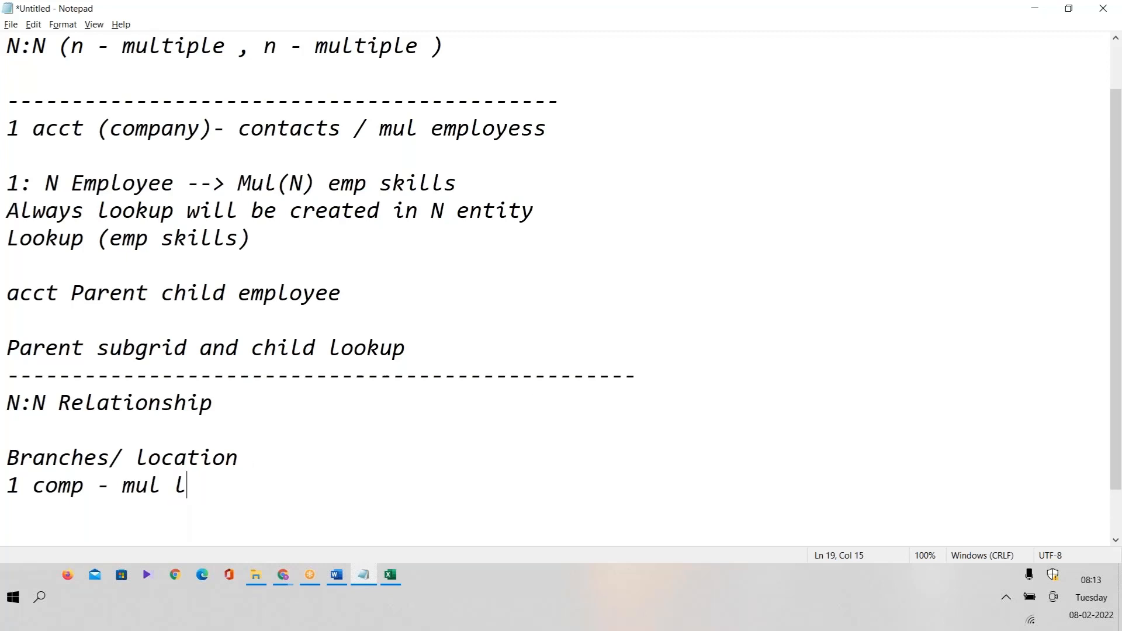
type("oactions")
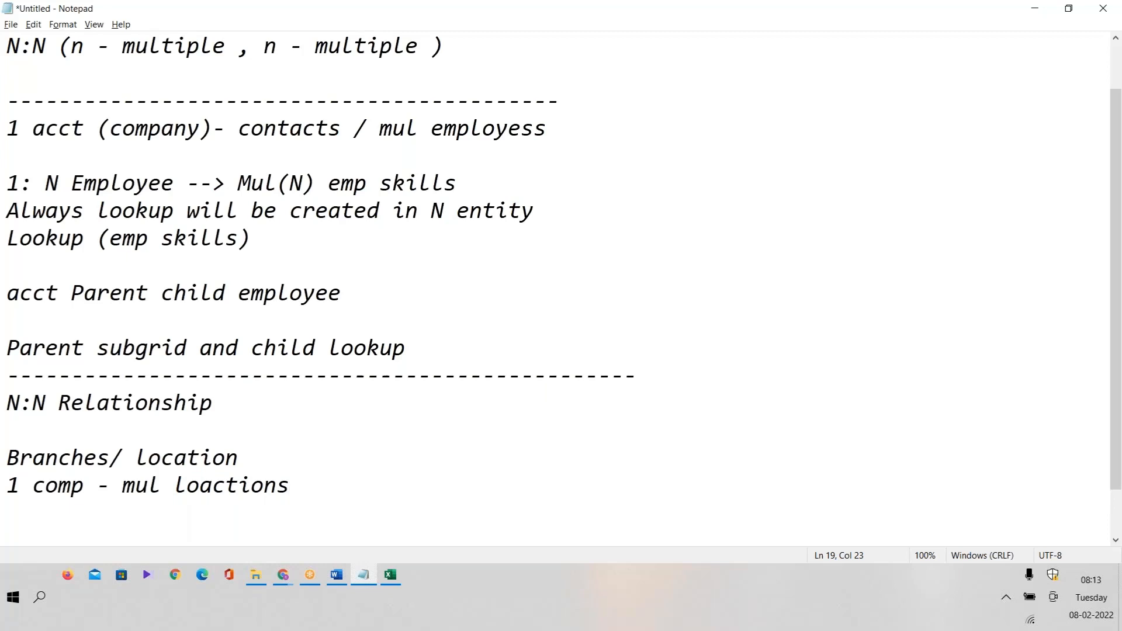
Step: Replace "1 comp" with "employees" at the start of the last line
double_click(50, 490)
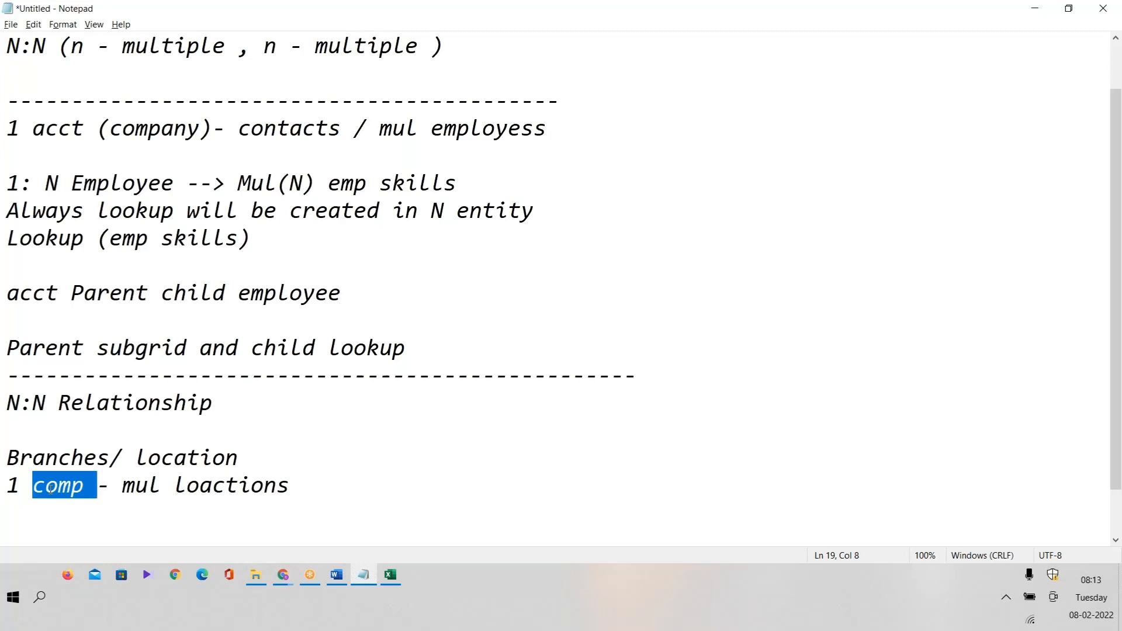
key("alt+Tab")
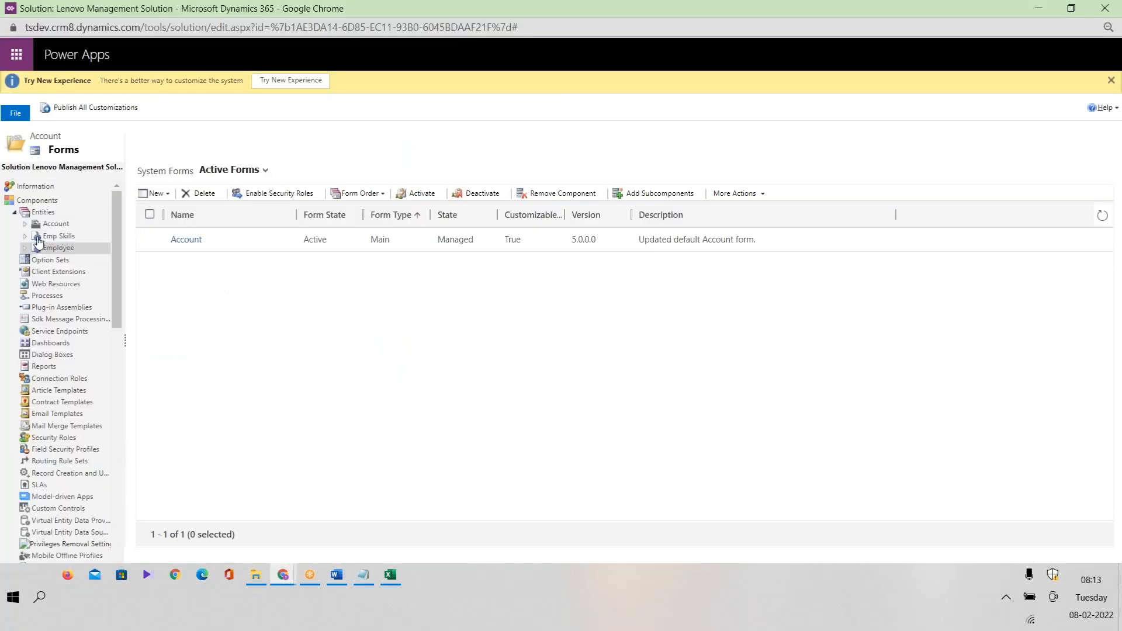
key("alt+Tab")
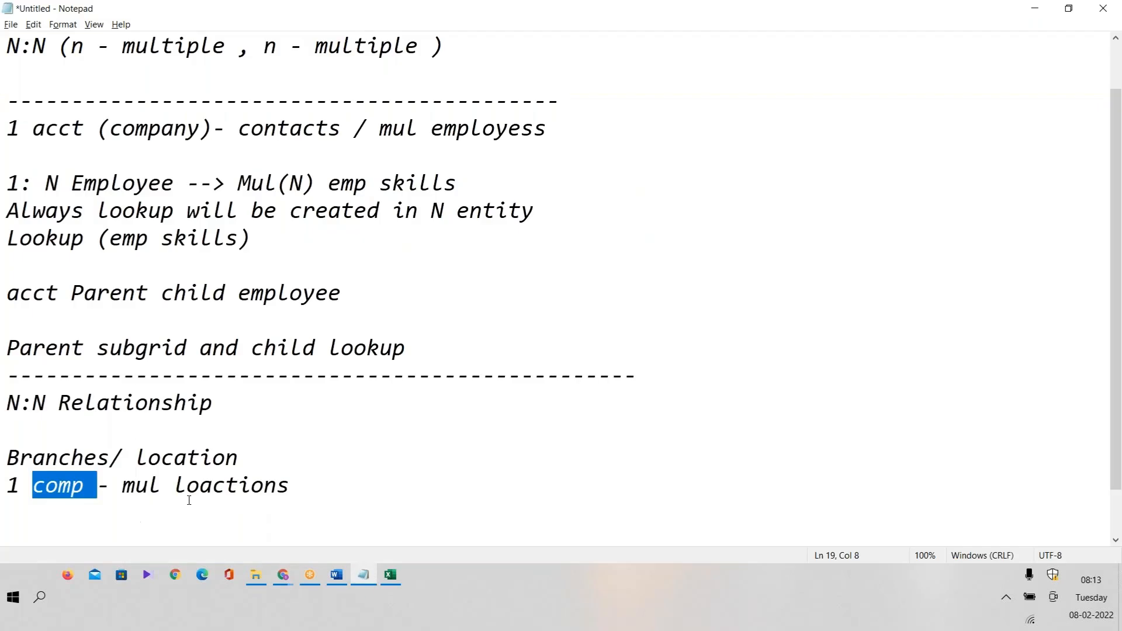
left_click(105, 481)
left_click_drag(96, 487, 5, 485)
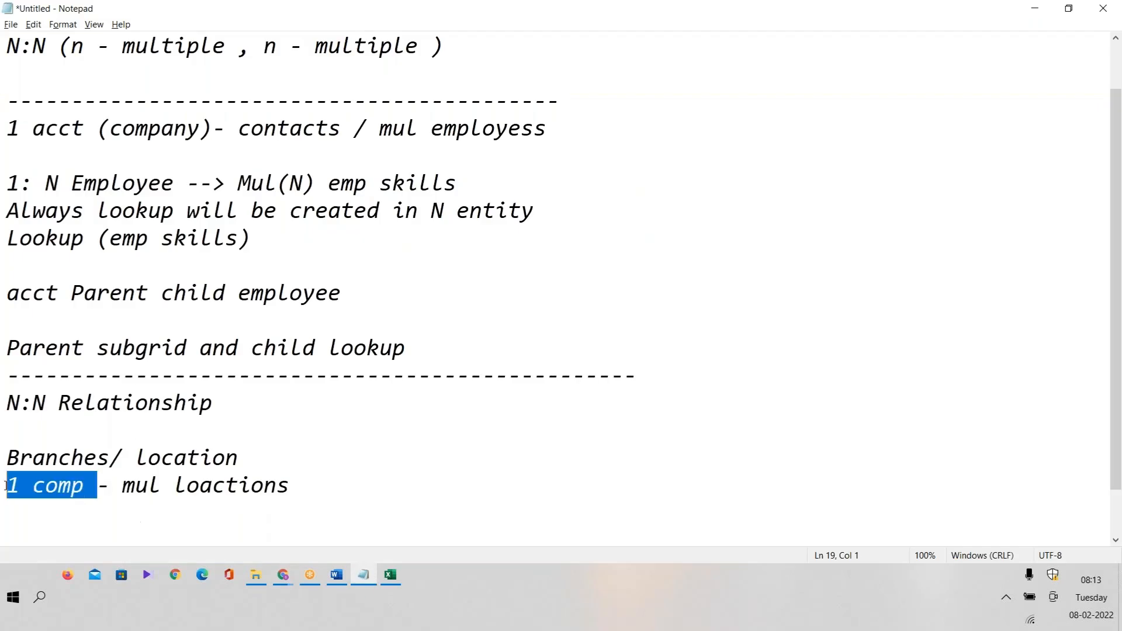
type("employes")
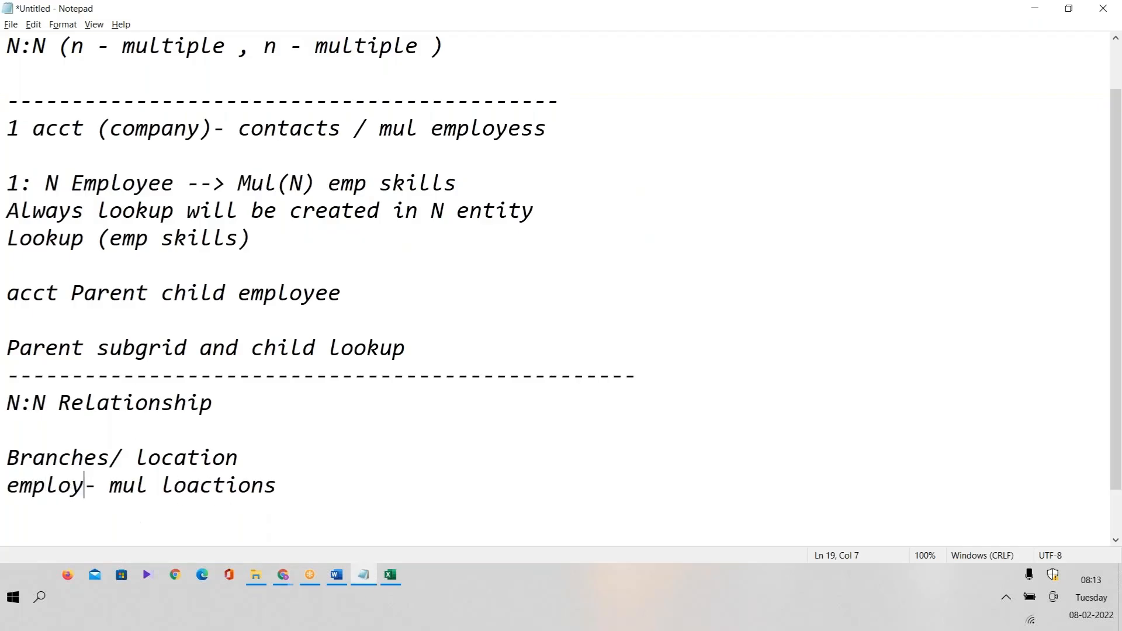
type("s")
key("BackSpace")
key("BackSpace")
key("BackSpace")
type("es")
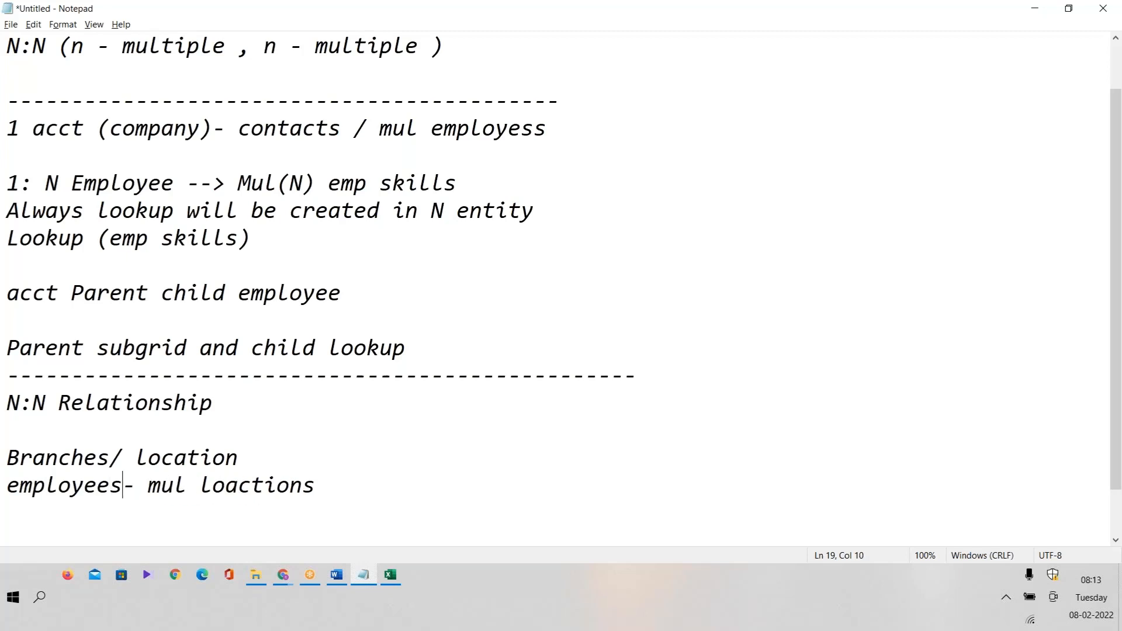
Step: Examine both sides of the employees line, relating employees to multiple locations
right_click(17, 494)
double_click(211, 490)
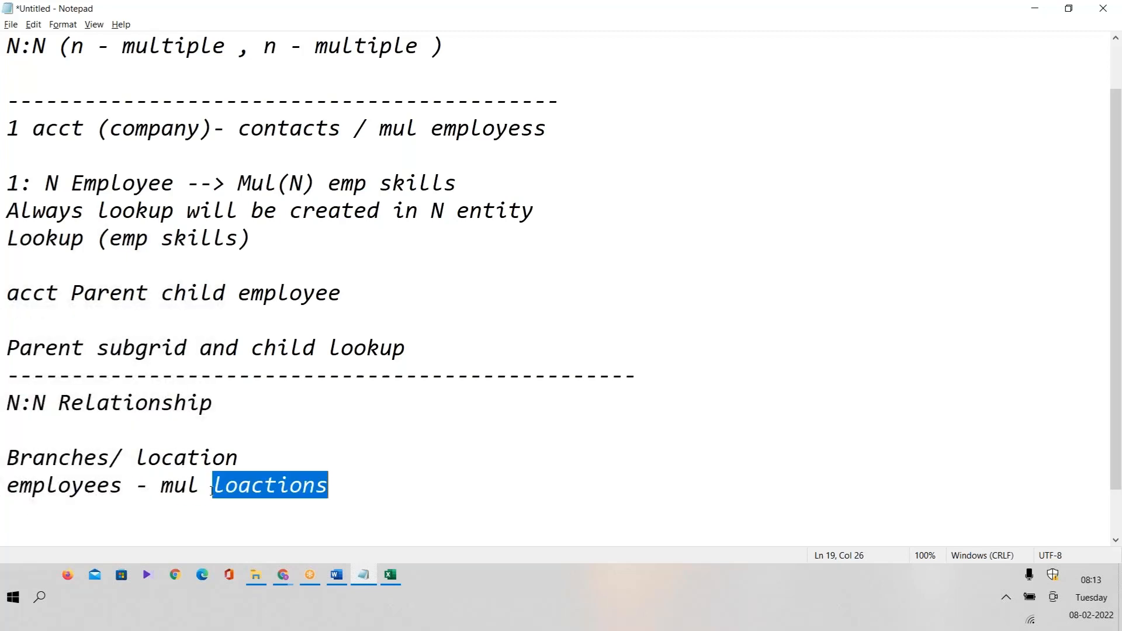
left_click(83, 488)
left_click_drag(123, 489, 6, 496)
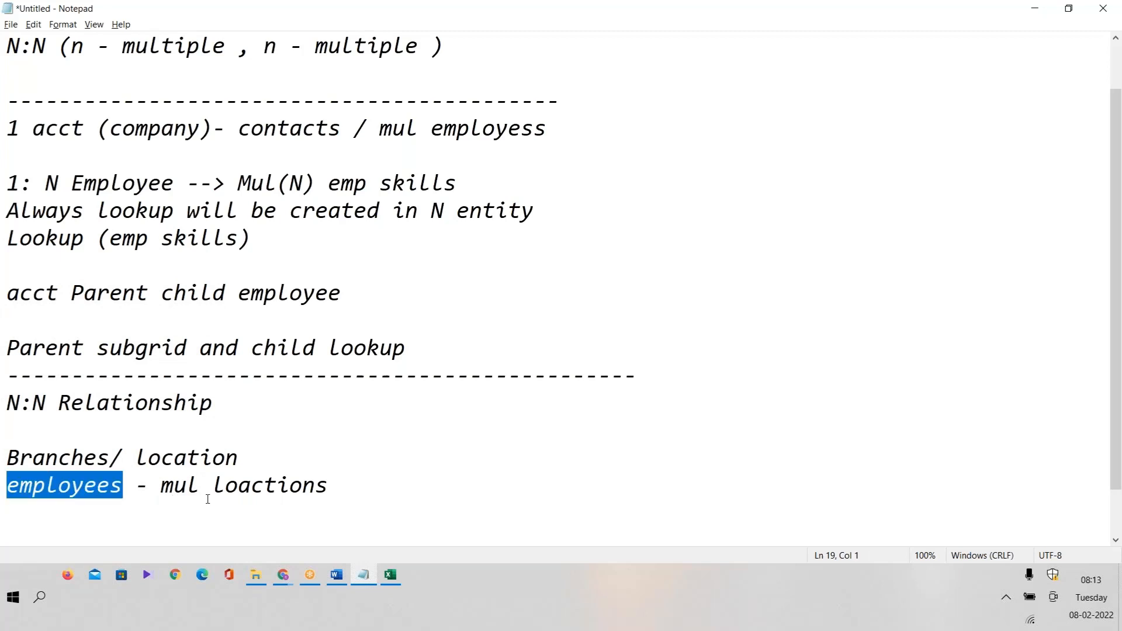
left_click_drag(208, 486, 380, 478)
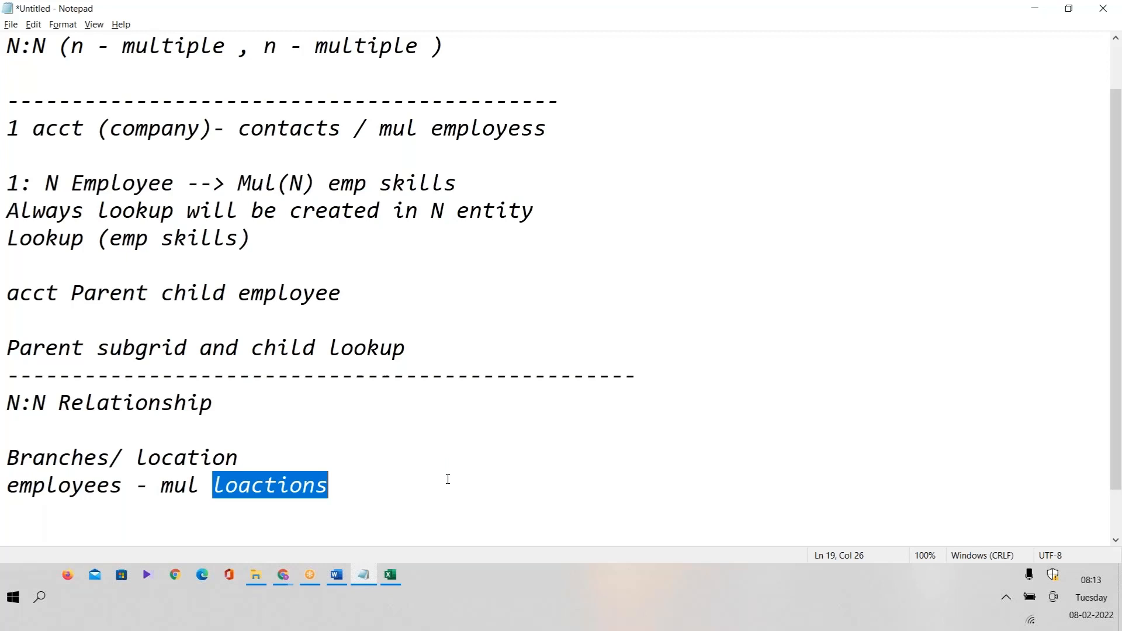
left_click(316, 486)
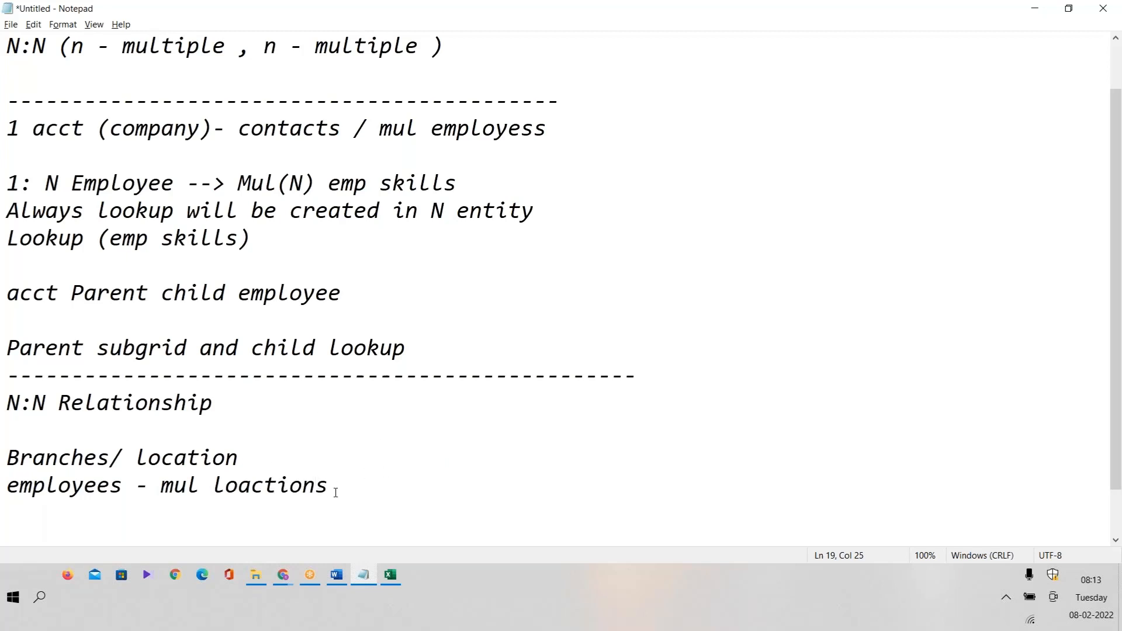
left_click_drag(336, 493, 162, 488)
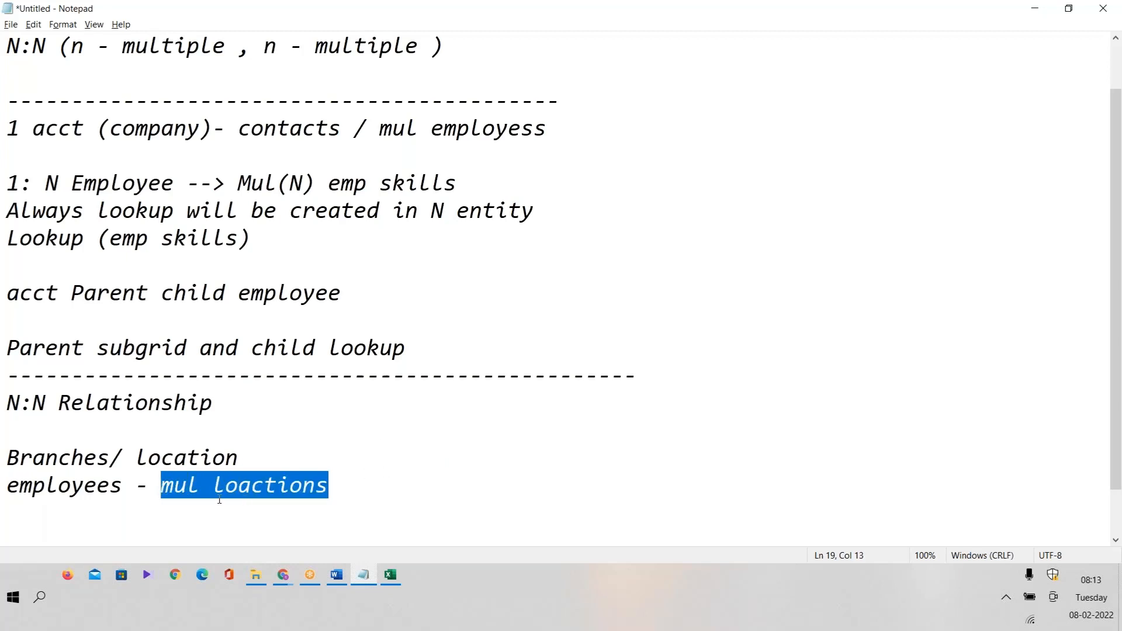
Step: Add the line "1location - mul emp" below the employees line
left_click(363, 488)
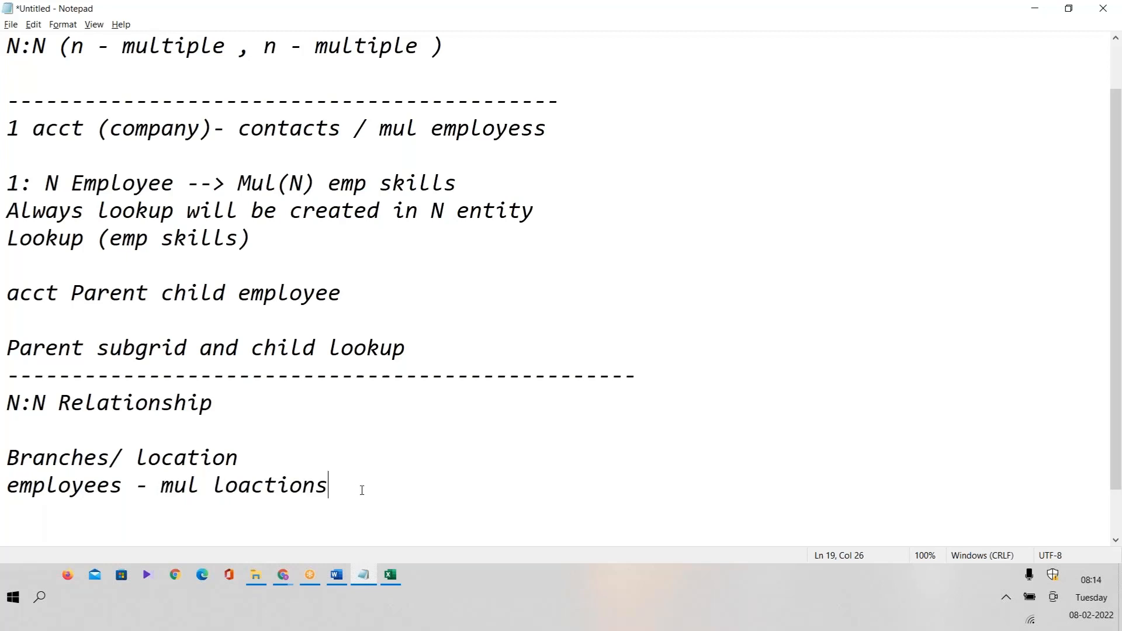
key("Return")
type("1location ")
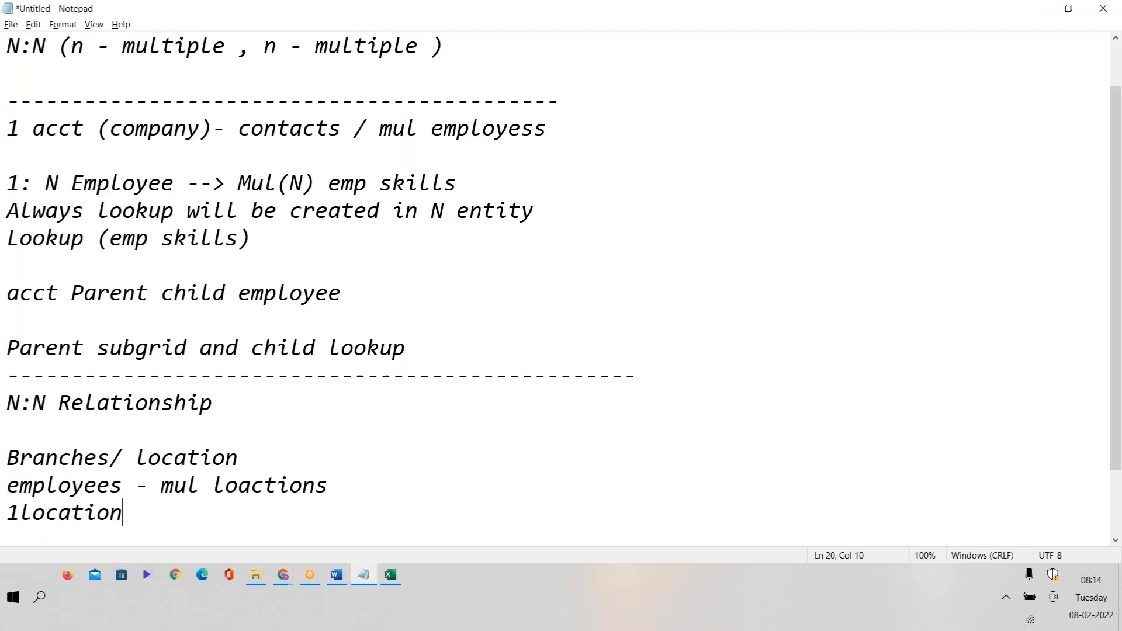
type("- mul emp")
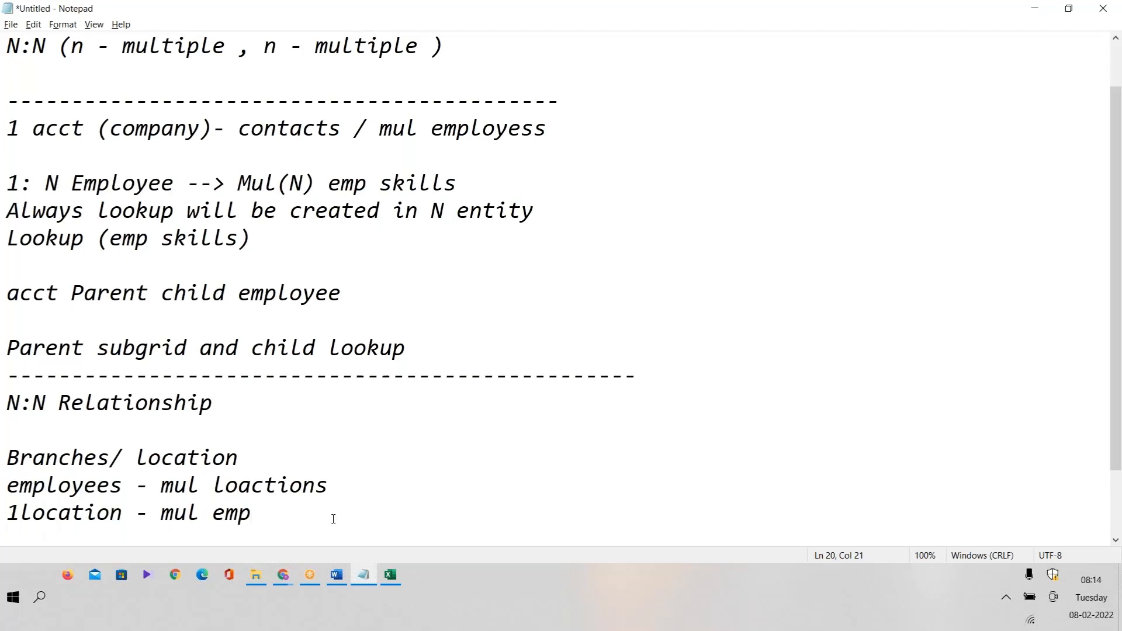
Step: Compare the employees and 1location lines, examining how each side relates to multiple records of the other
left_click_drag(323, 512, 5, 482)
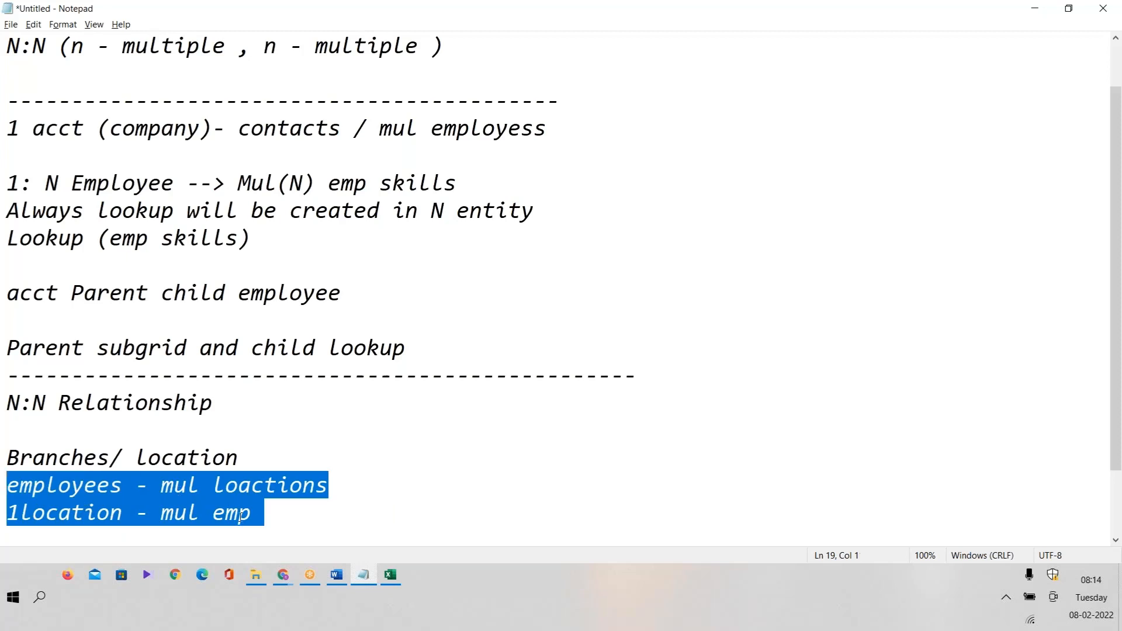
left_click(68, 478)
double_click(68, 478)
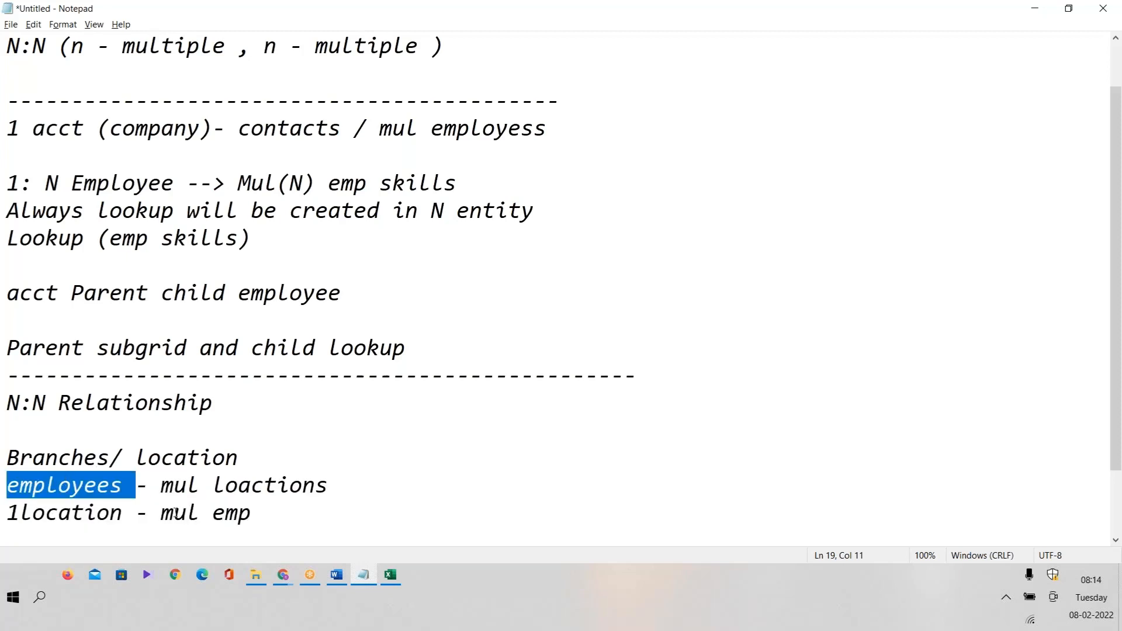
left_click(107, 485)
left_click_drag(161, 485, 358, 486)
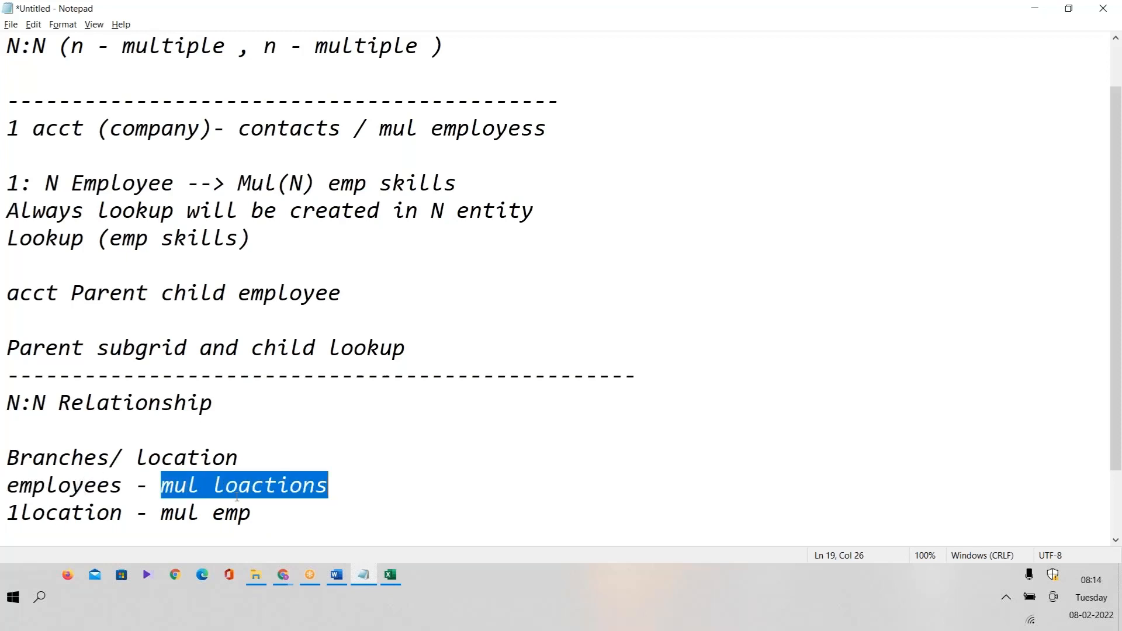
left_click(120, 508)
left_click_drag(134, 513, 6, 523)
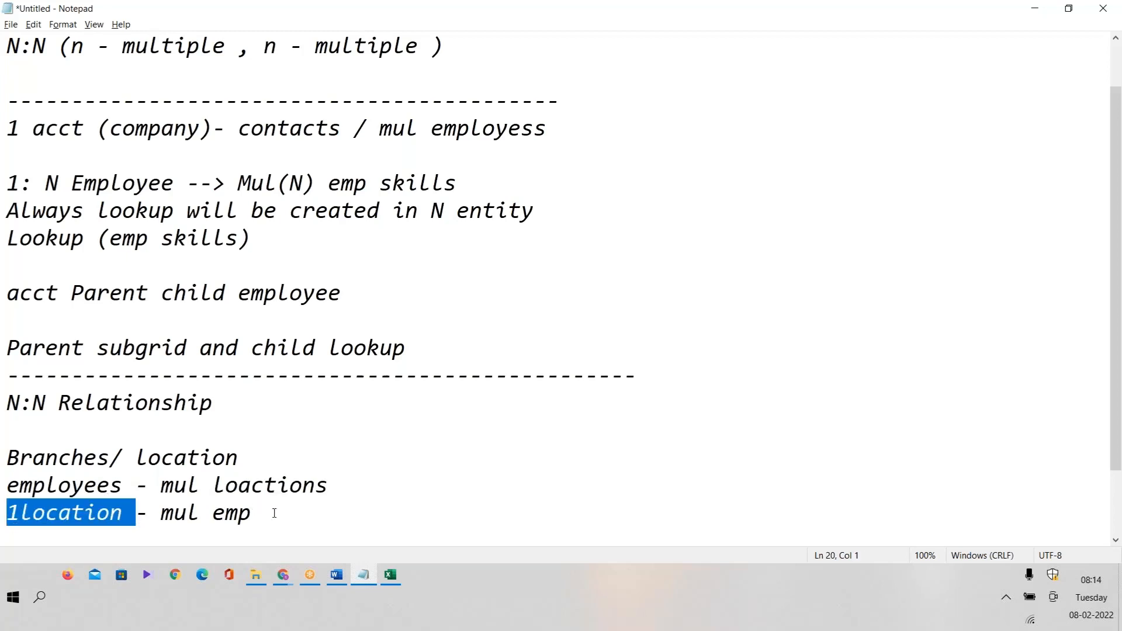
left_click_drag(274, 514, 155, 507)
Step: Switch to the Lenovo Management Solution window in Chrome and start a new entity from the Entities component
key("alt+Tab")
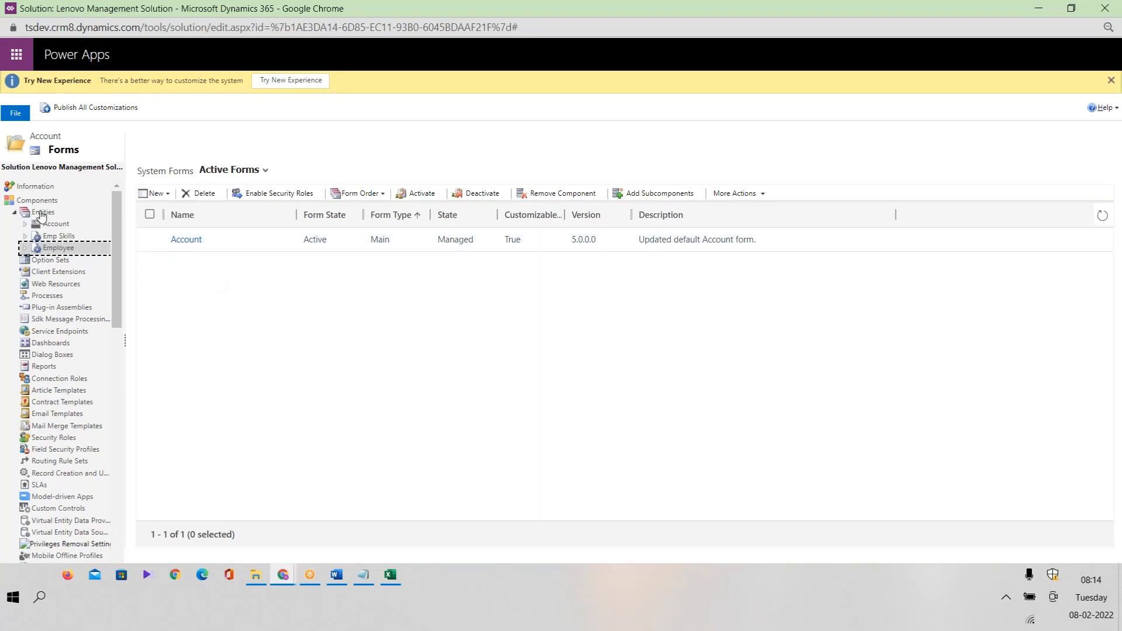
left_click(157, 193)
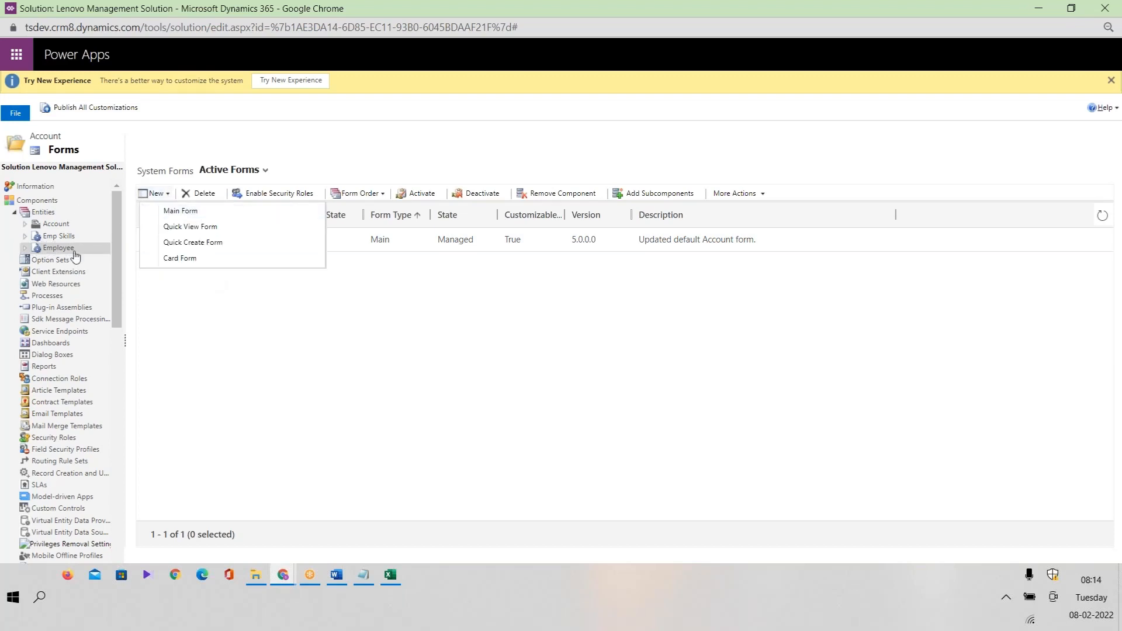
left_click(172, 361)
left_click(58, 205)
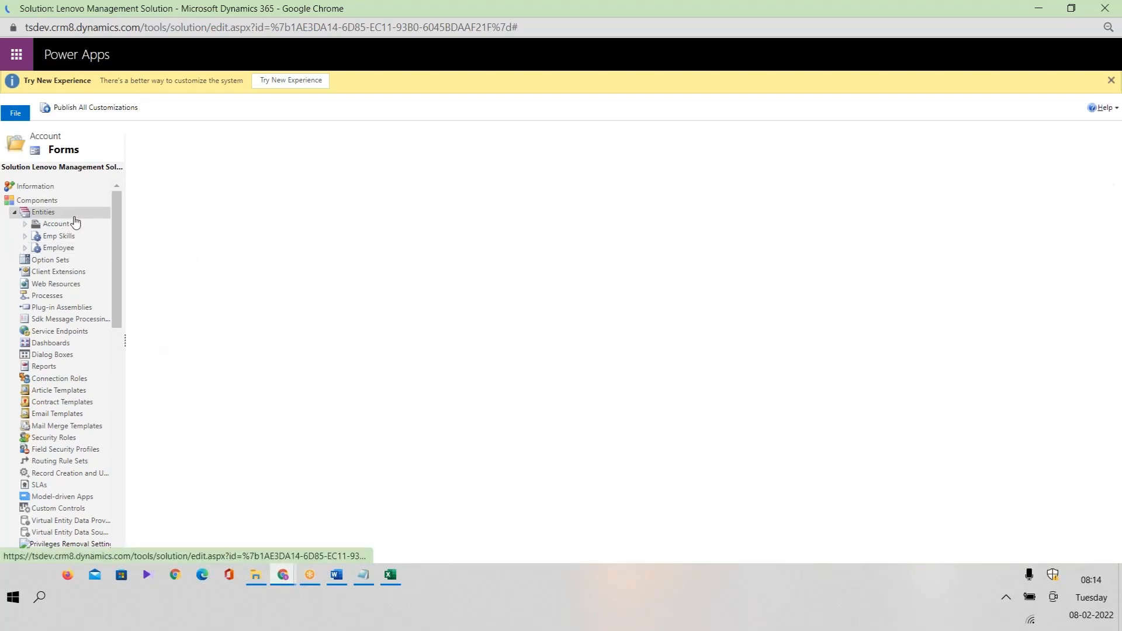
left_click(150, 194)
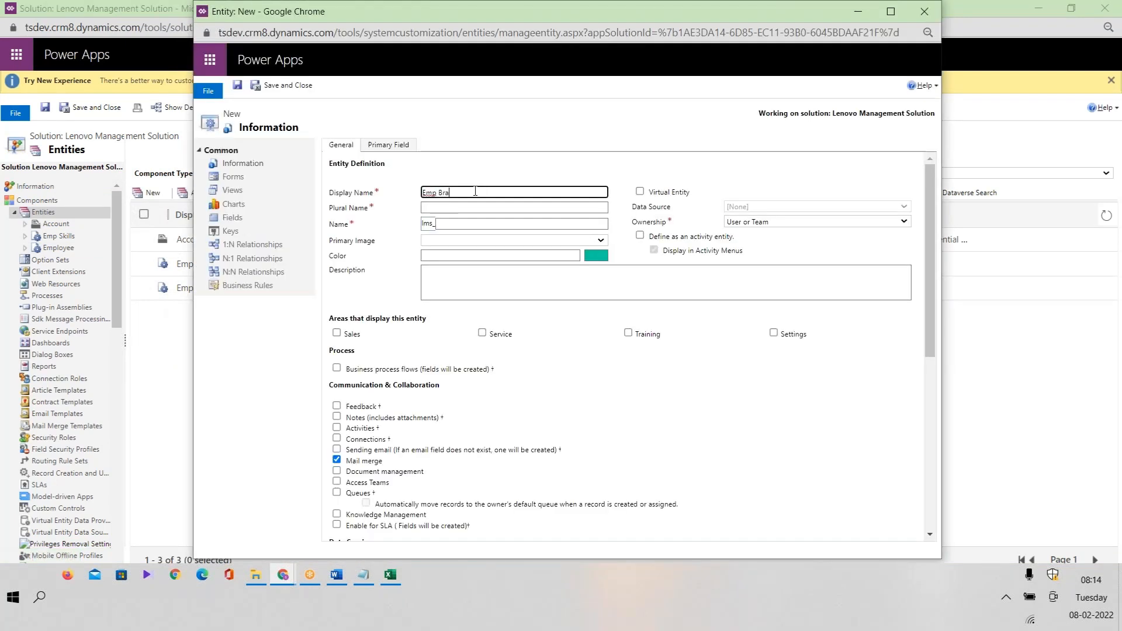
Step: Set both the display name and the plural name of the new entity to "Emp Branches"
left_click(475, 192)
type("Emp Branches")
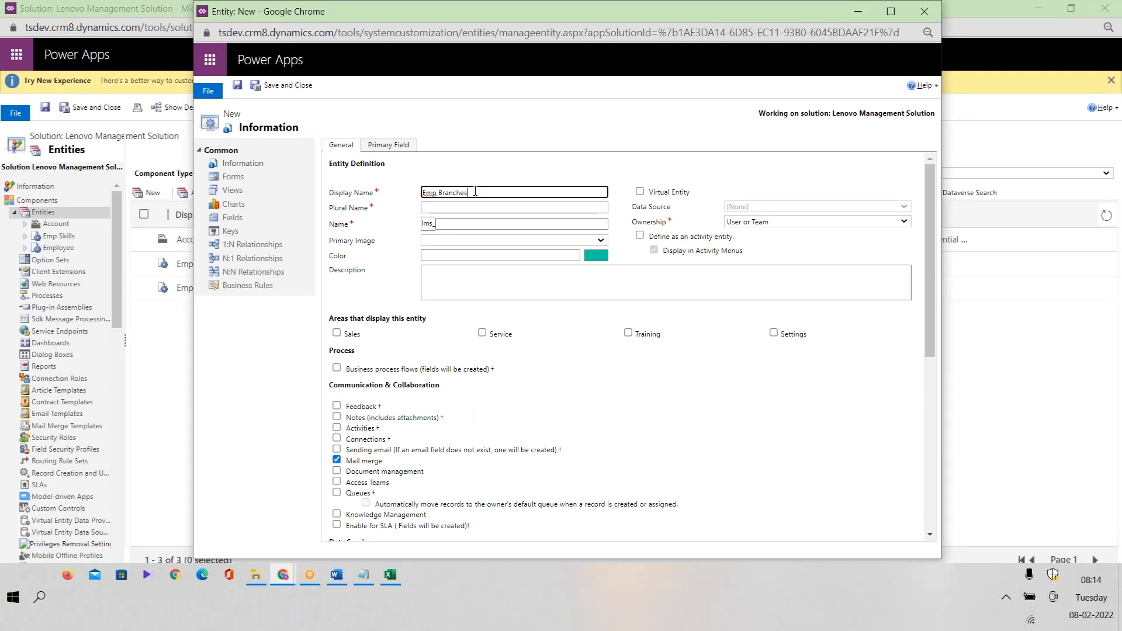
left_click(479, 207)
type("E")
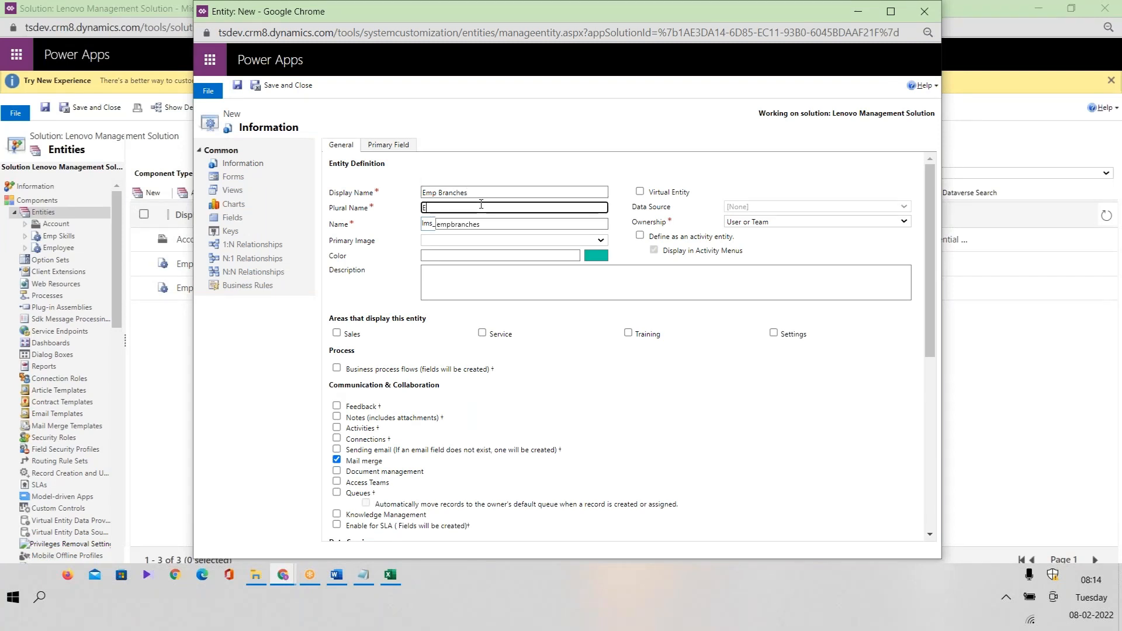
type("mp Branches")
left_click(599, 326)
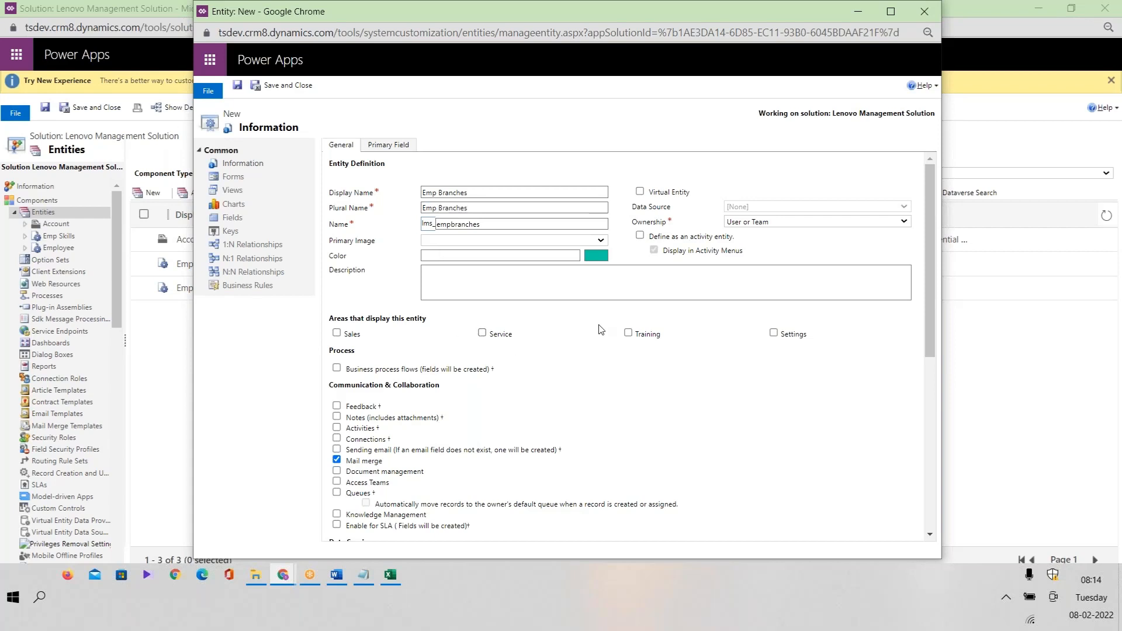
Step: Save the new Emp Branches entity and close its window
left_click(259, 87)
left_click(241, 89)
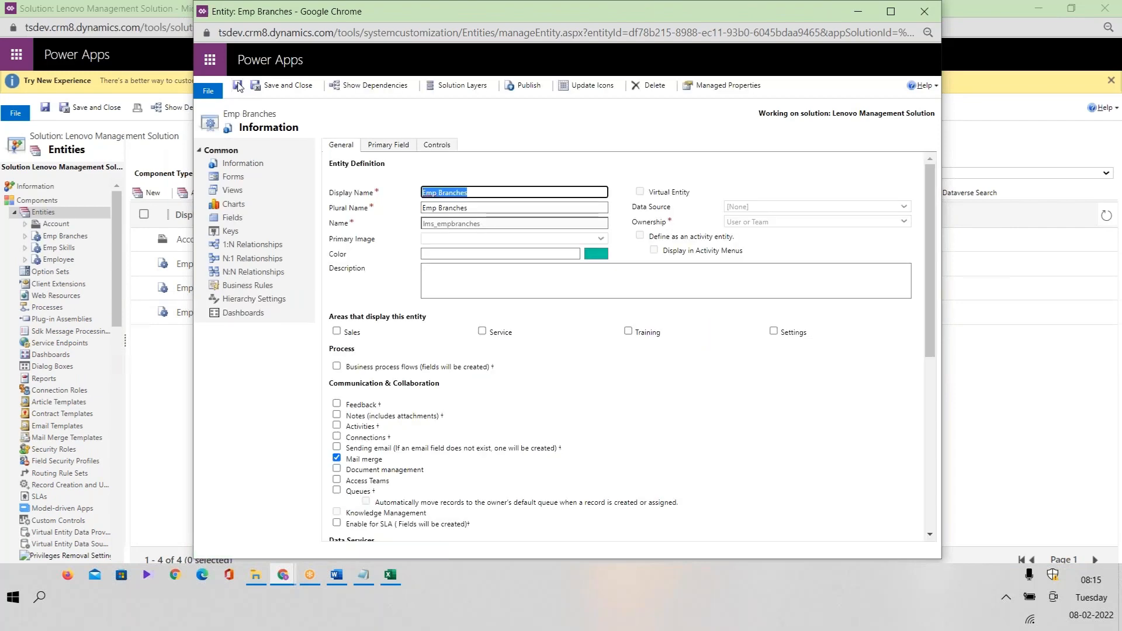
left_click(304, 86)
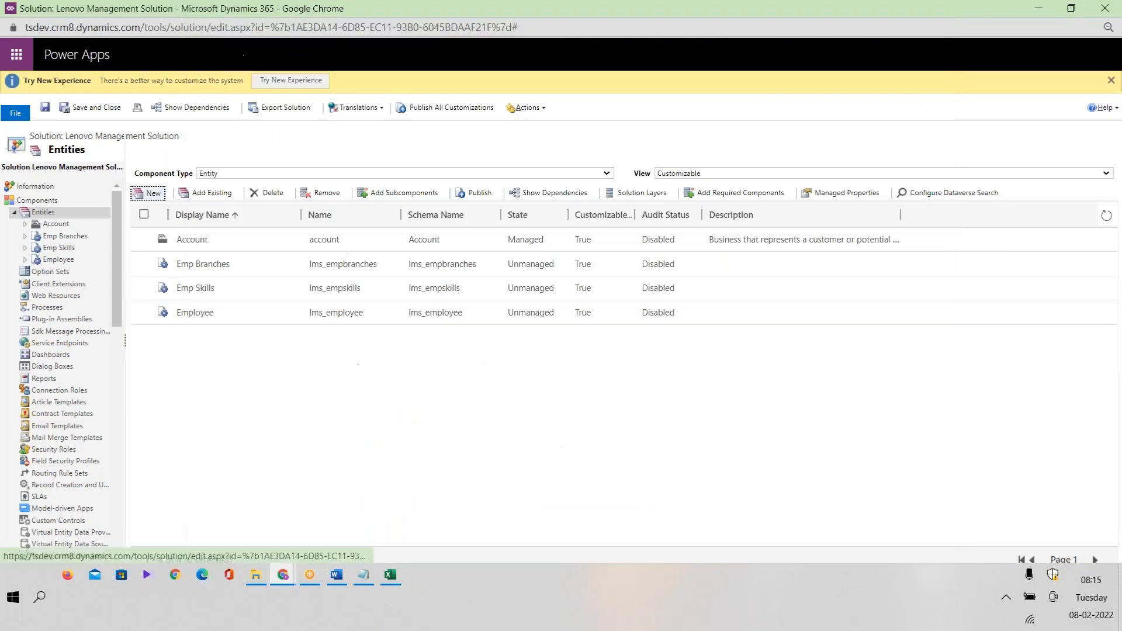
Step: Expand the Emp Branches and Employee entities, check the N:N relationships of Emp Branches, and open those of Employee
left_click(25, 236)
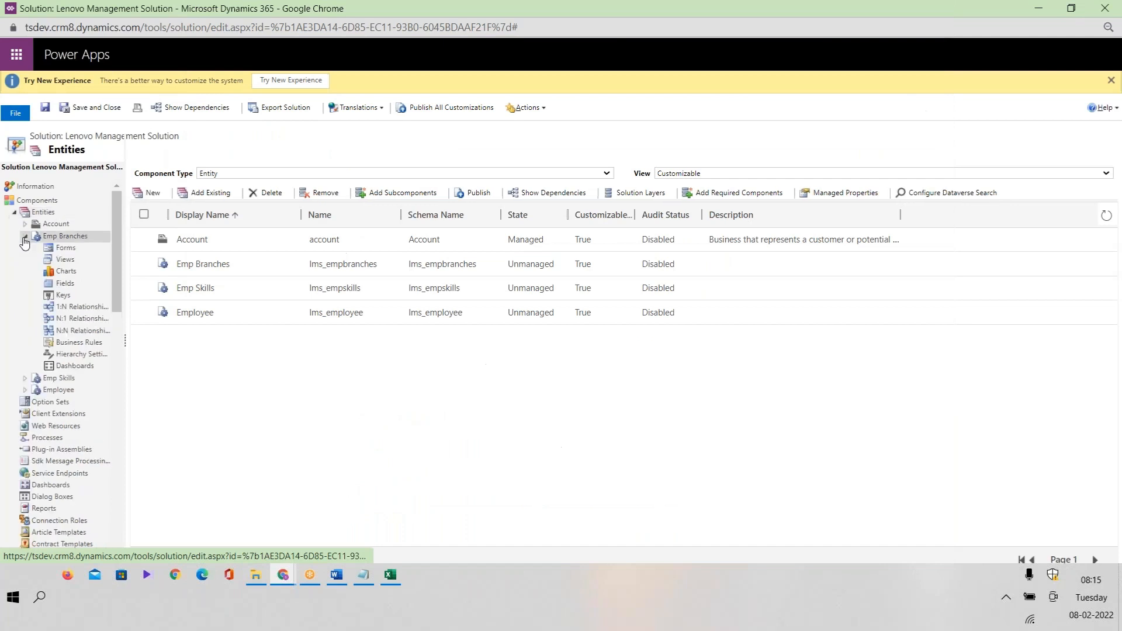
left_click(25, 390)
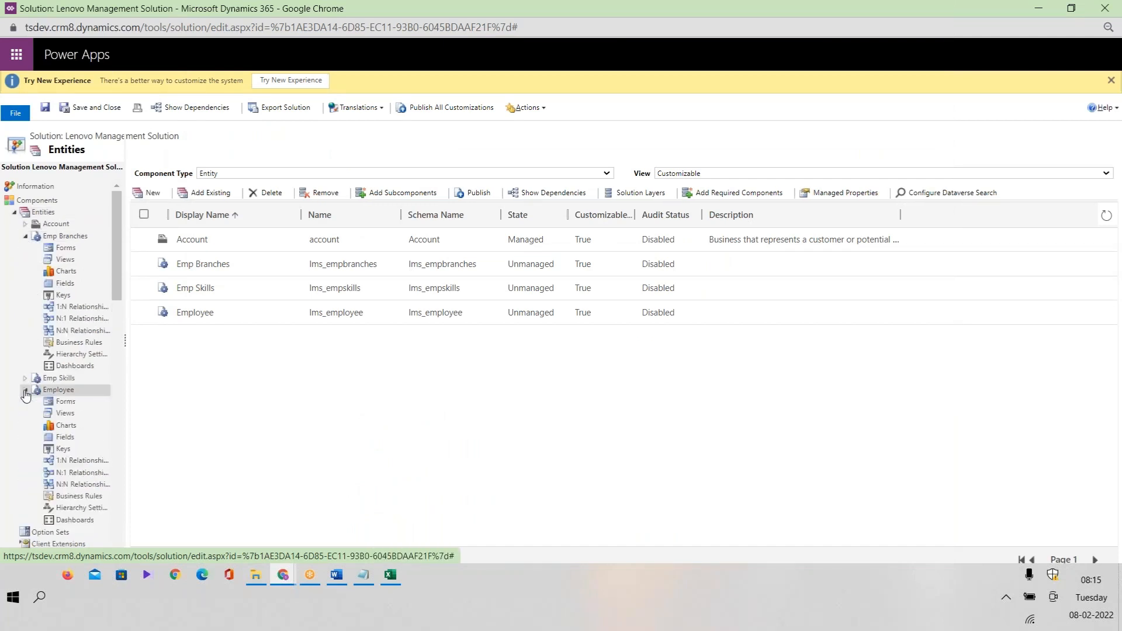
left_click(73, 485)
left_click(97, 332)
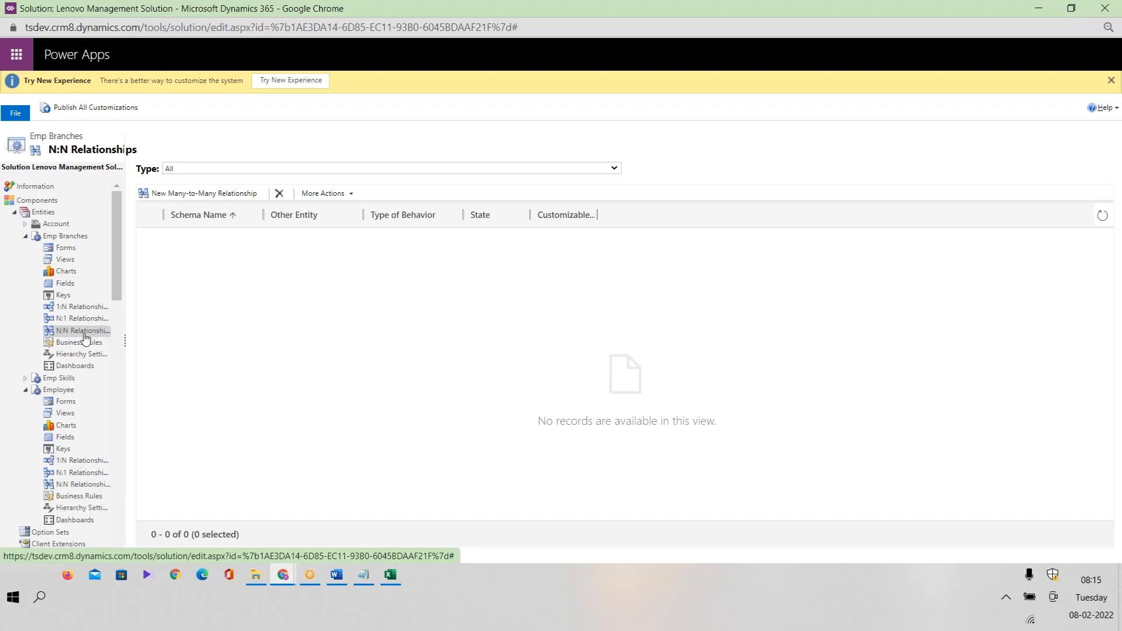
left_click(82, 485)
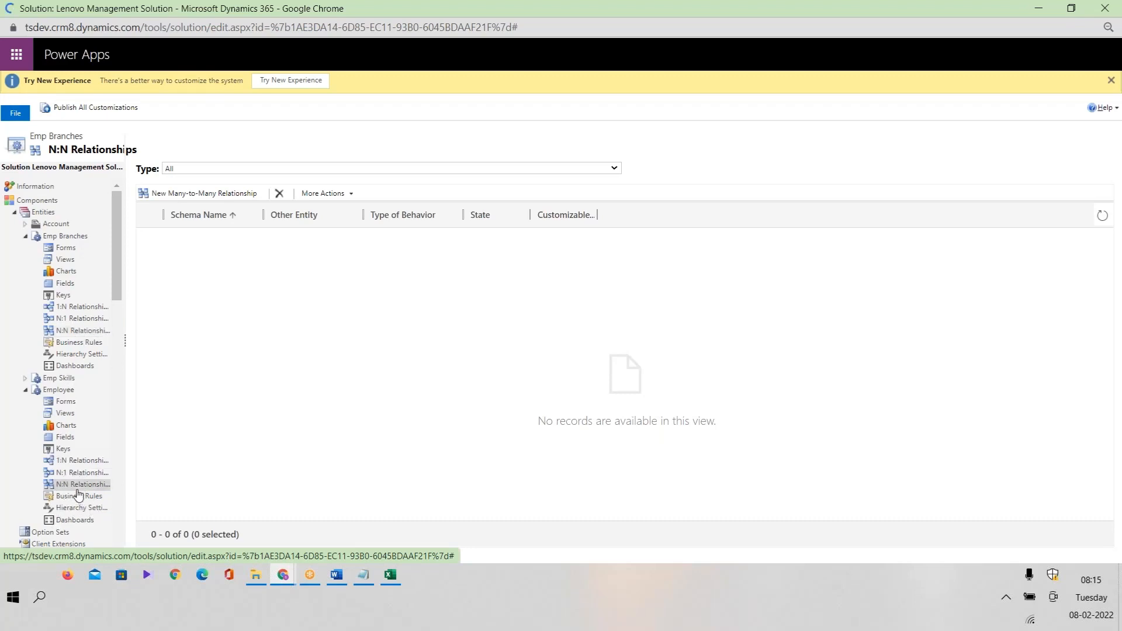
Step: Create a many-to-many relationship from Employee to Emp Branches with the default relationship names, then save and close it
left_click(209, 194)
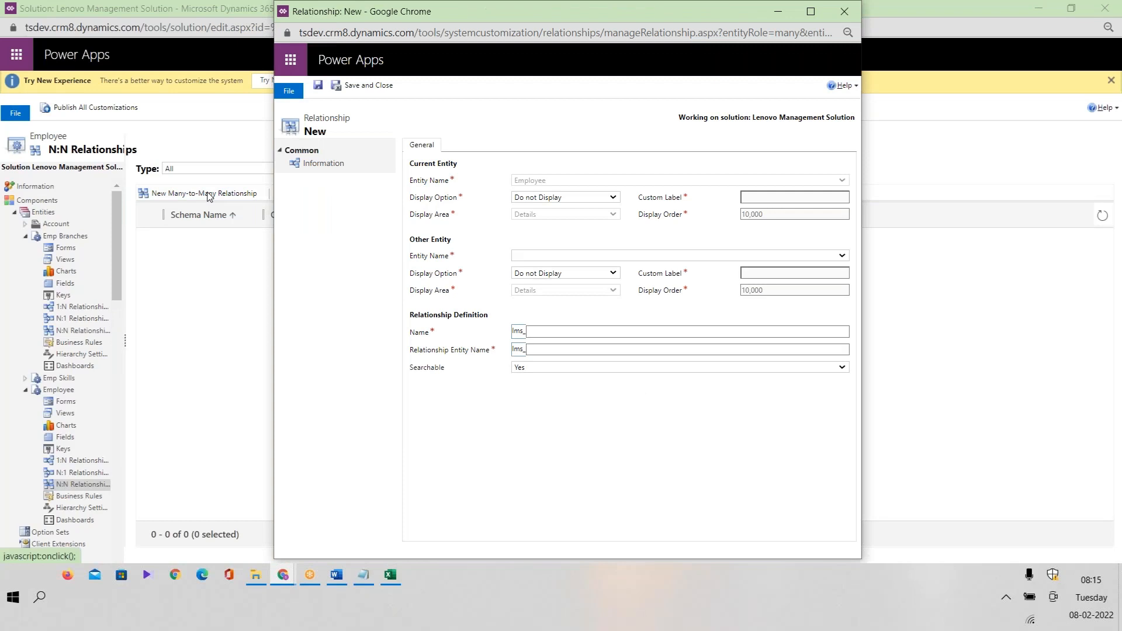
left_click(576, 258)
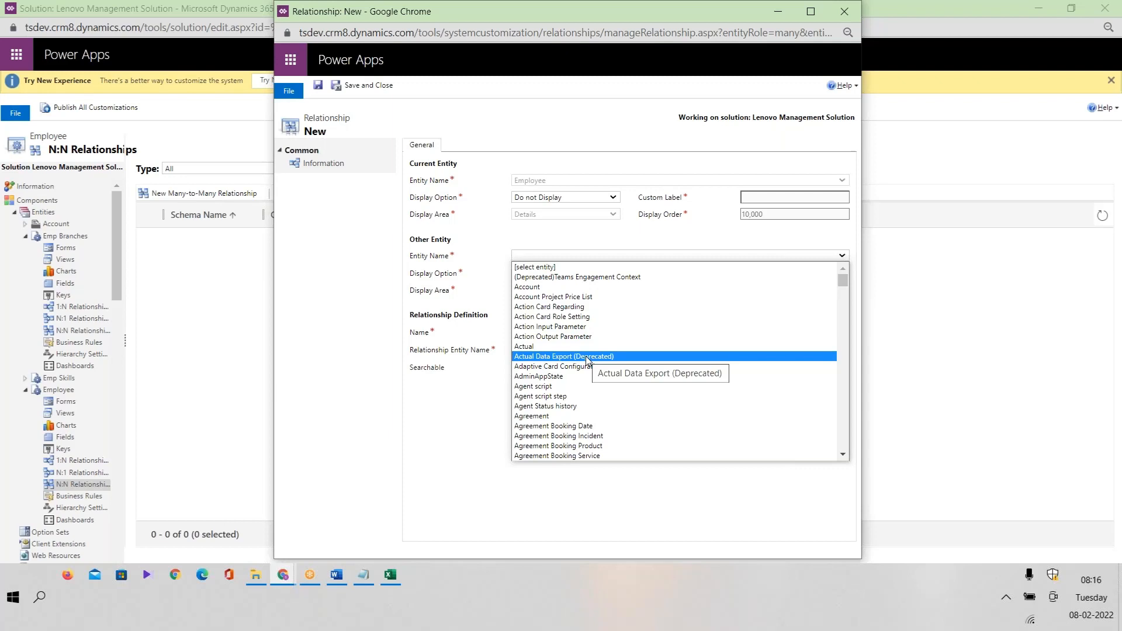
type("emp s")
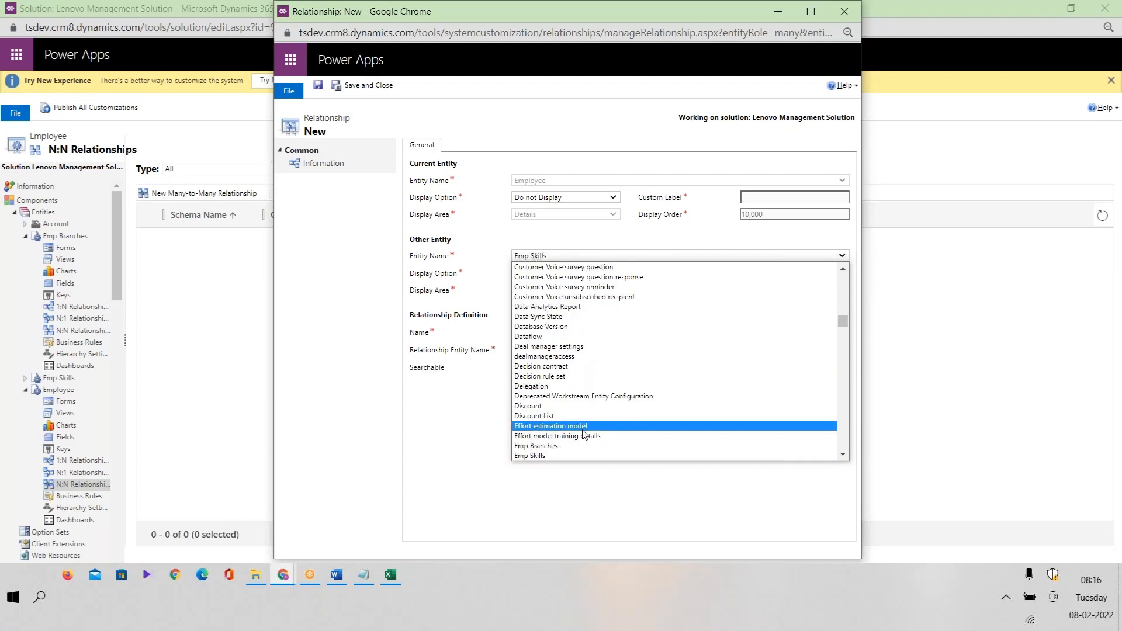
left_click(584, 446)
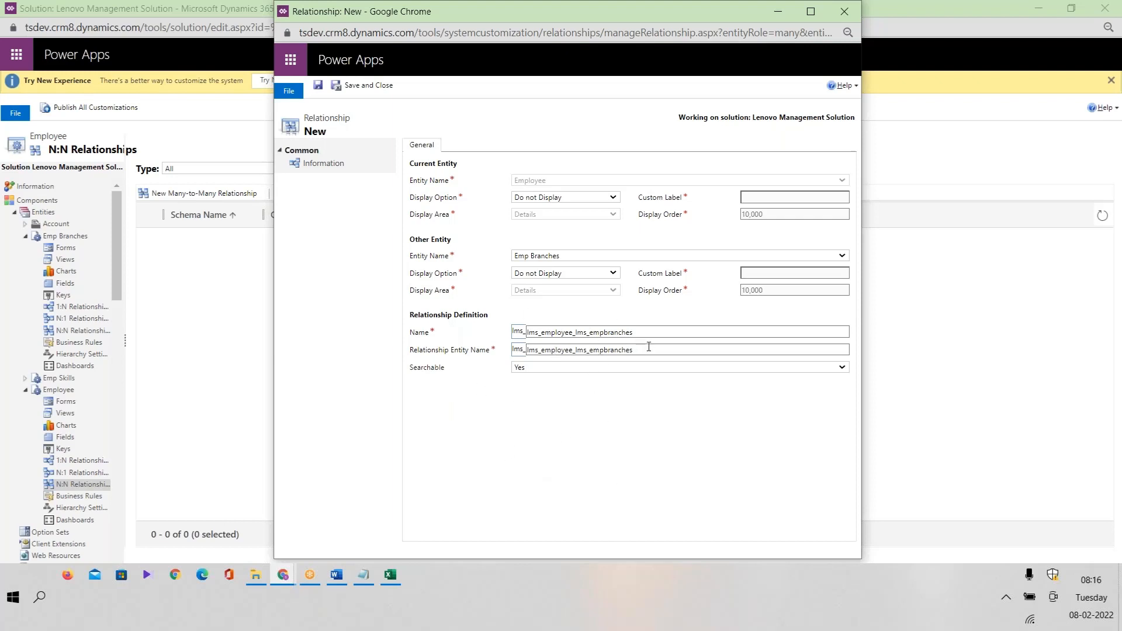
left_click_drag(649, 347, 453, 351)
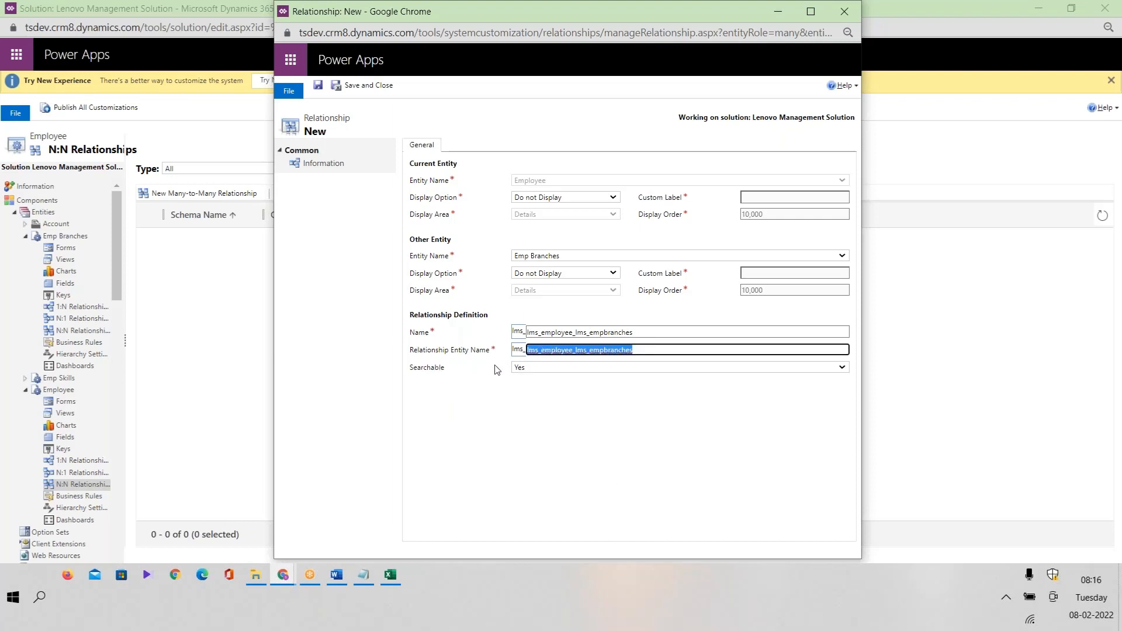
left_click(527, 426)
left_click(344, 85)
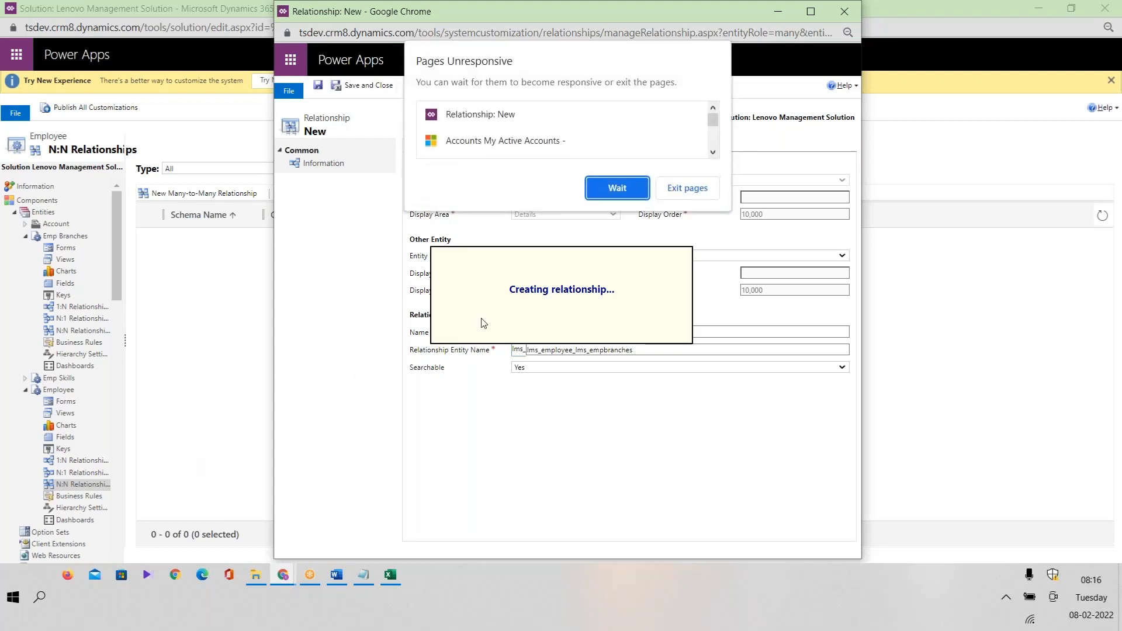
left_click(626, 188)
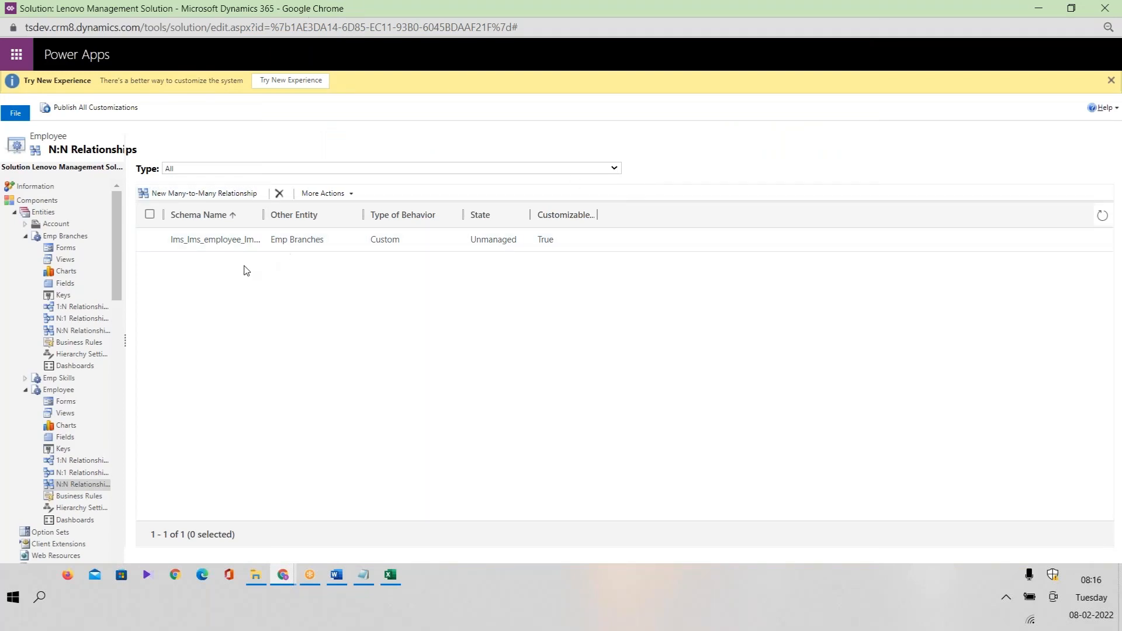
Step: Check the other entity of the new relationship in the N:N lists of Emp Branches and Employee
left_click(84, 333)
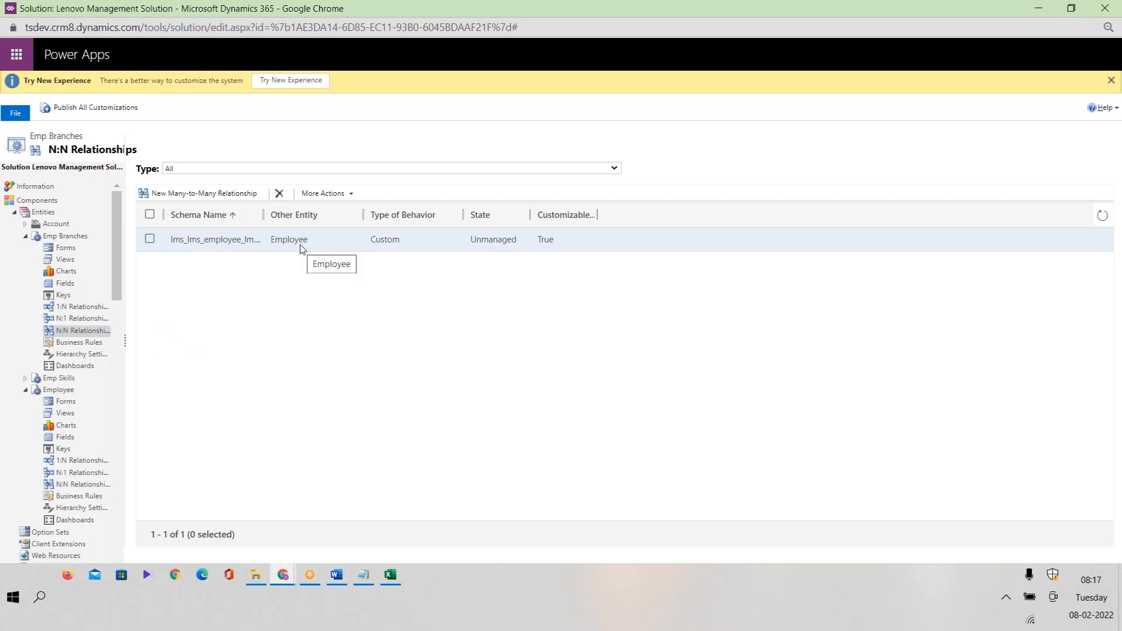
left_click(83, 484)
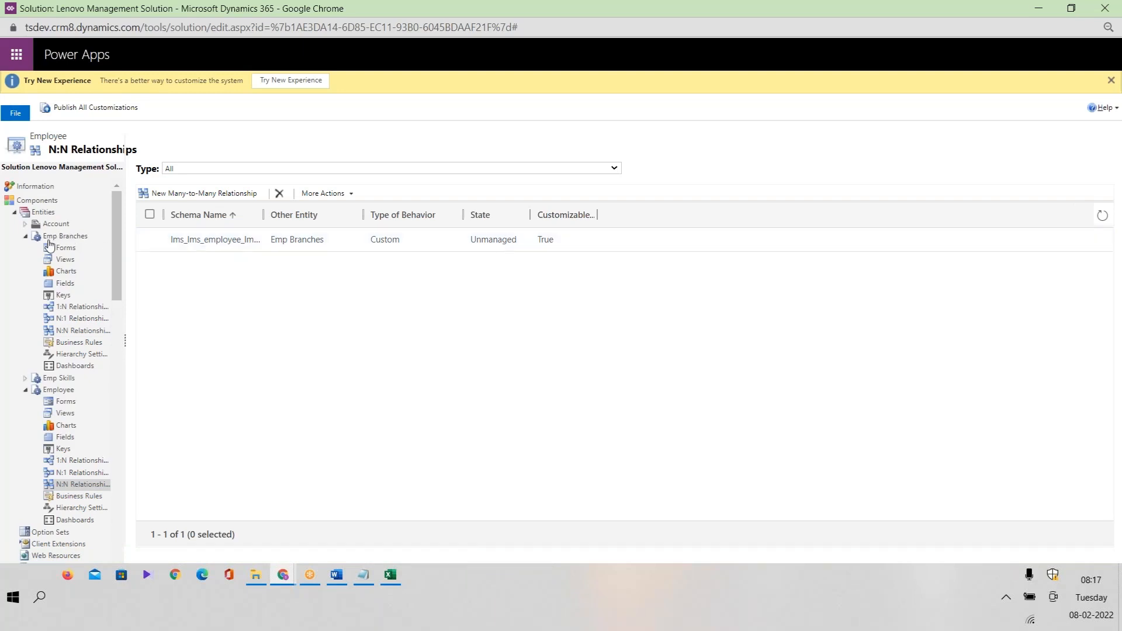
Step: Switch to the Notepad notes and add a blank line below the "1location - mul emp" line
left_click(373, 573)
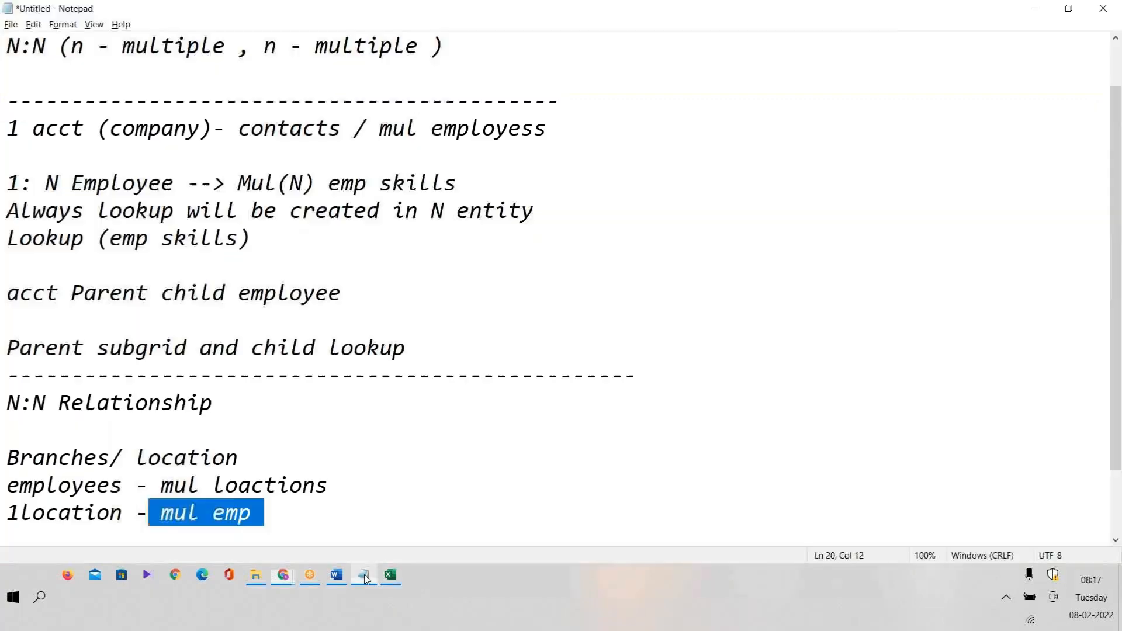
left_click(1103, 156)
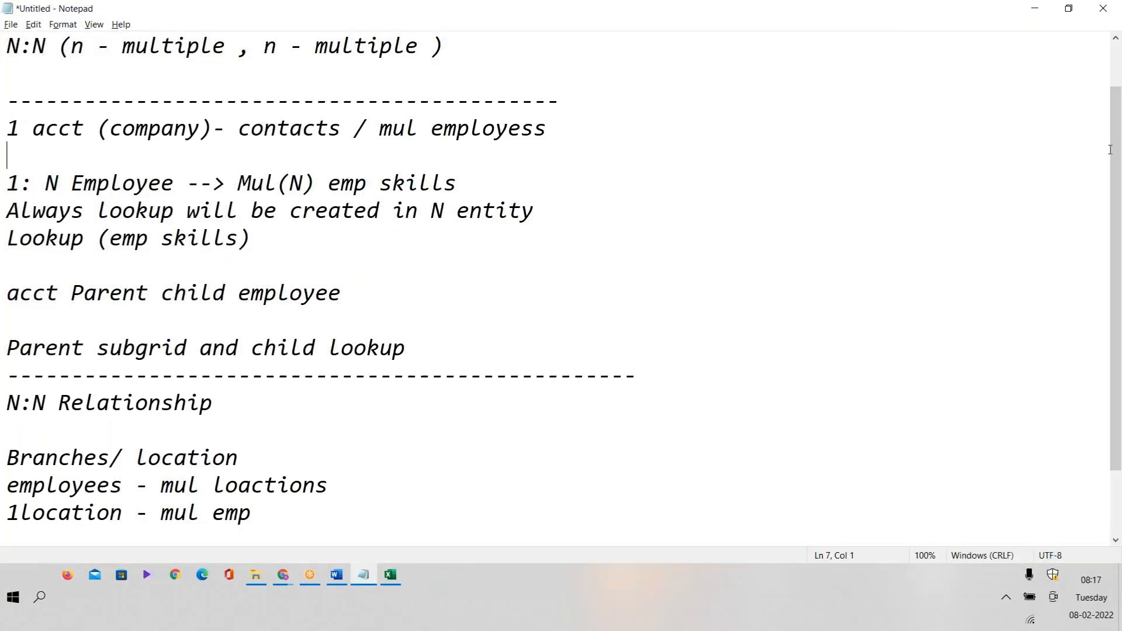
left_click_drag(1115, 175, 1115, 298)
left_click(295, 447)
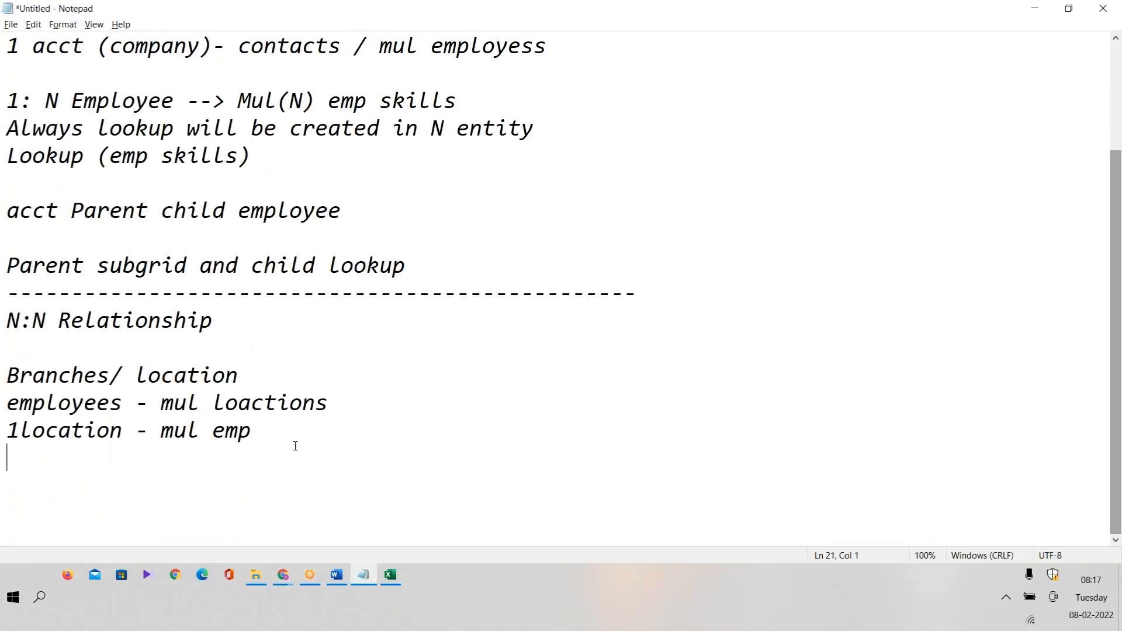
key("Return")
left_click_drag(292, 428, 5, 434)
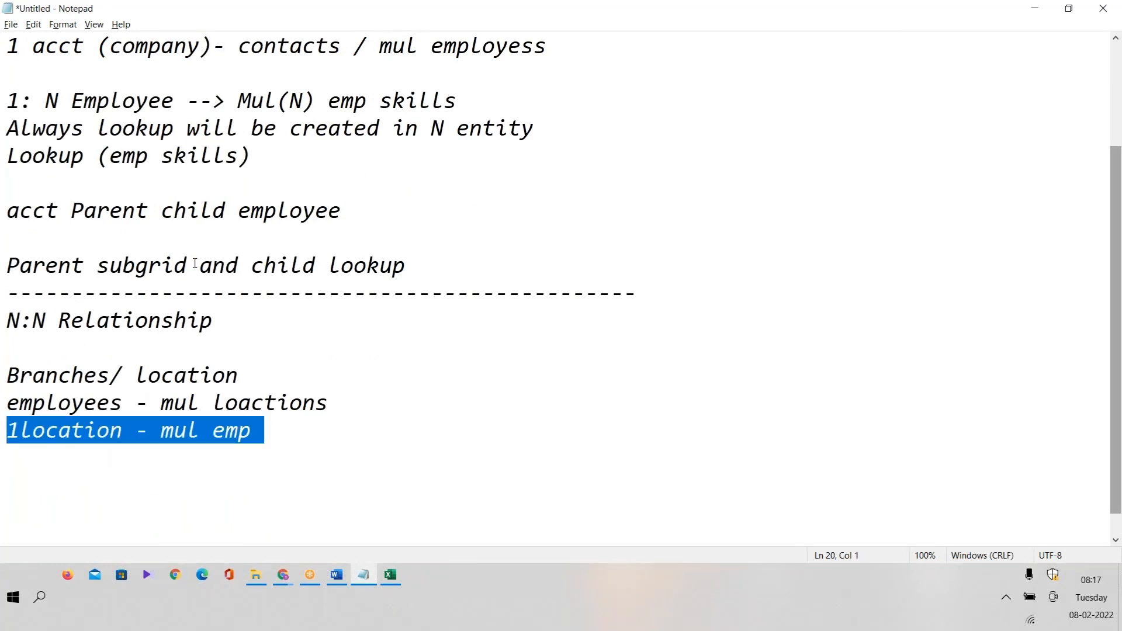
left_click_drag(195, 263, 6, 269)
left_click(293, 431)
key("Down")
key("Down")
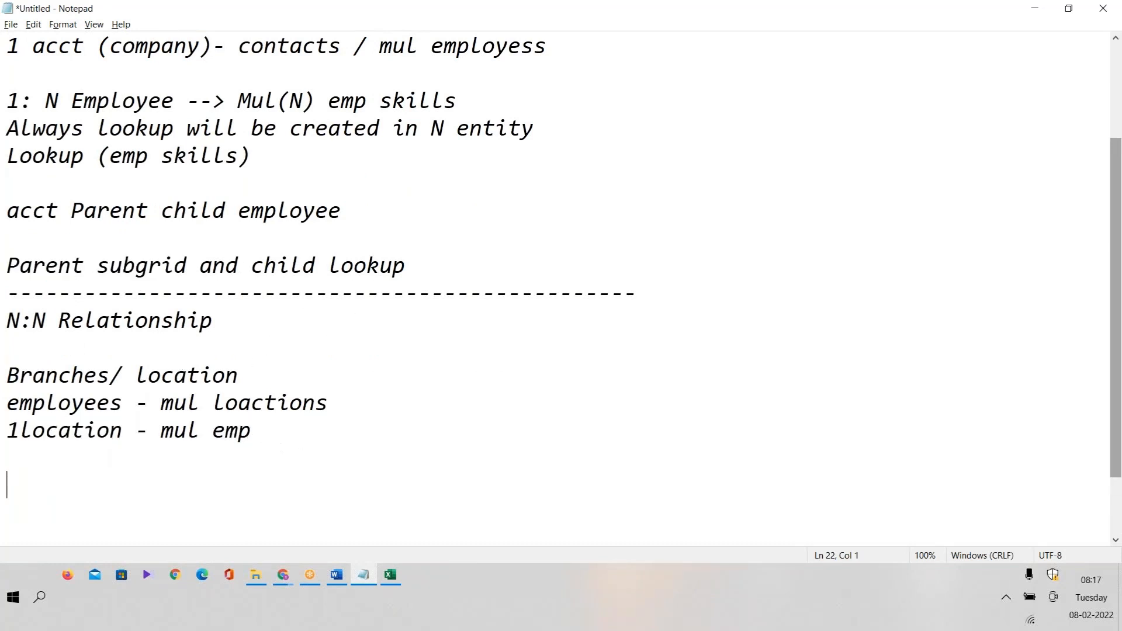
Step: Write the line "N:N (Parent / child (Subgrid))" at the end of the N:N Relationship notes
type("N:")
type("N ")
type("(Pare)")
key("Left")
type("Pare")
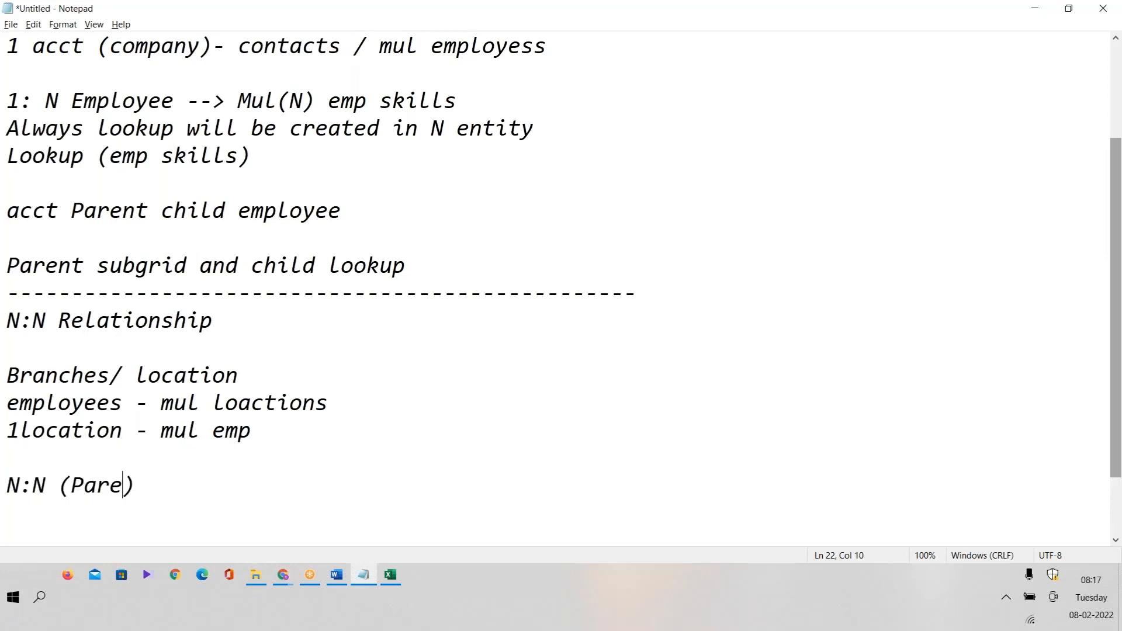
type("nt / ch")
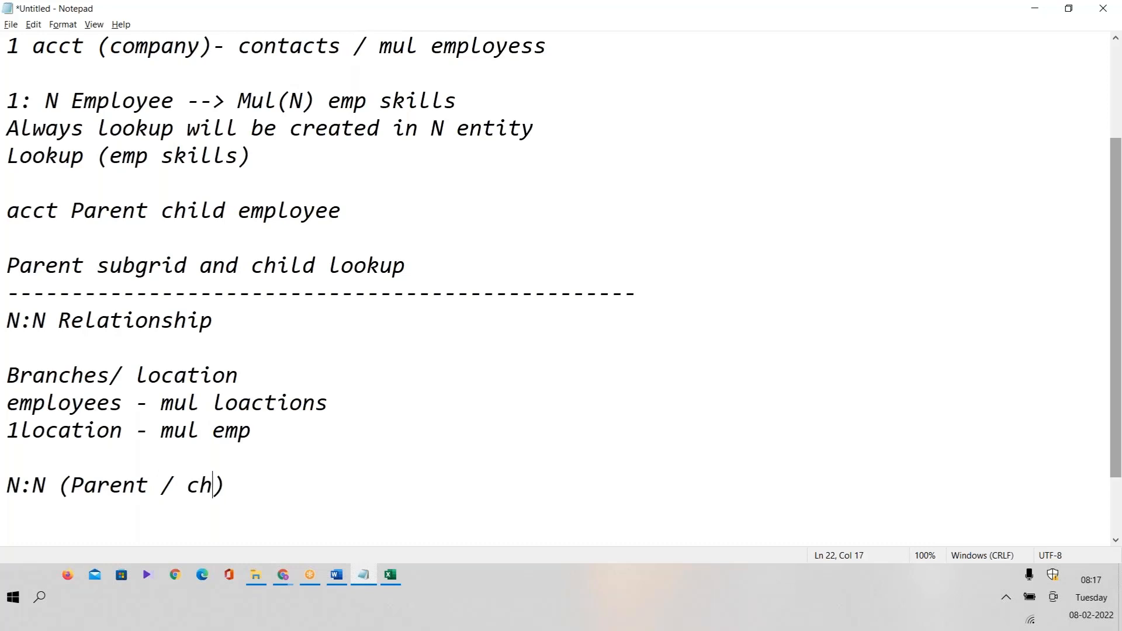
type("ild ()")
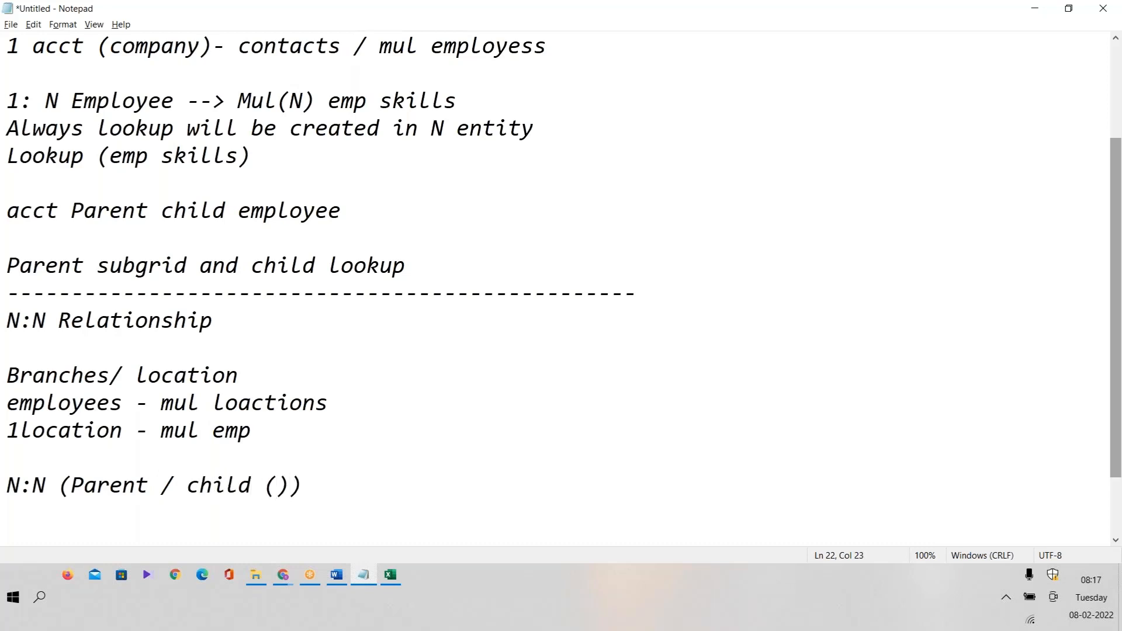
key("Left")
type("Subgrid")
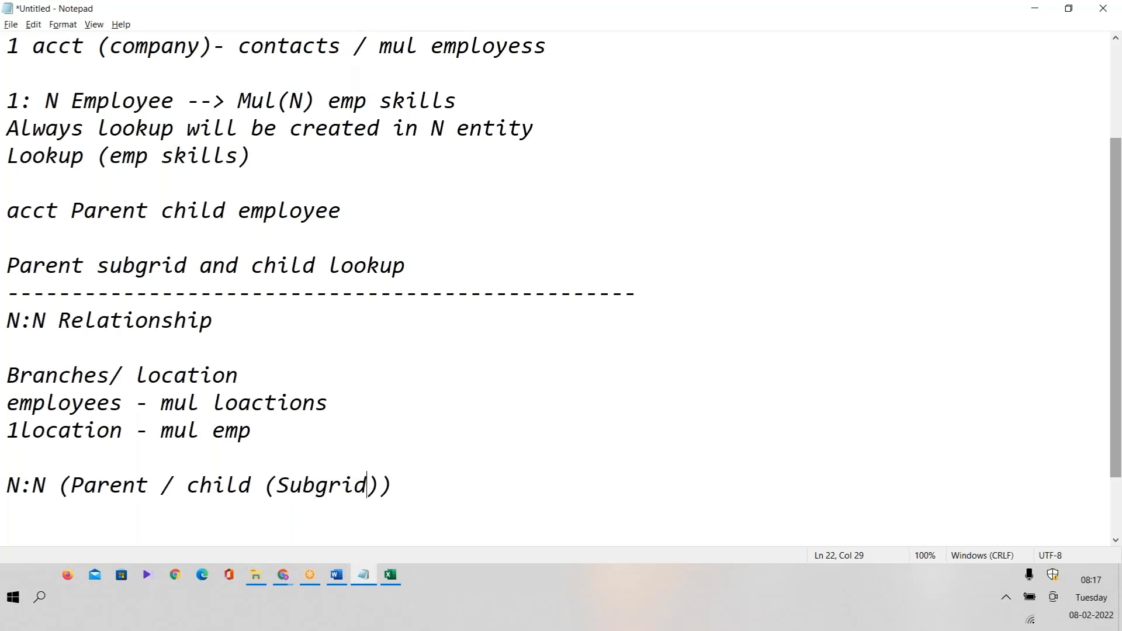
type("s")
key("BackSpace")
Step: Switch to the Lenovo Management Solution window in Chrome and open the Employee entity's main Information form in a maximized window
left_click(292, 574)
left_click(557, 532)
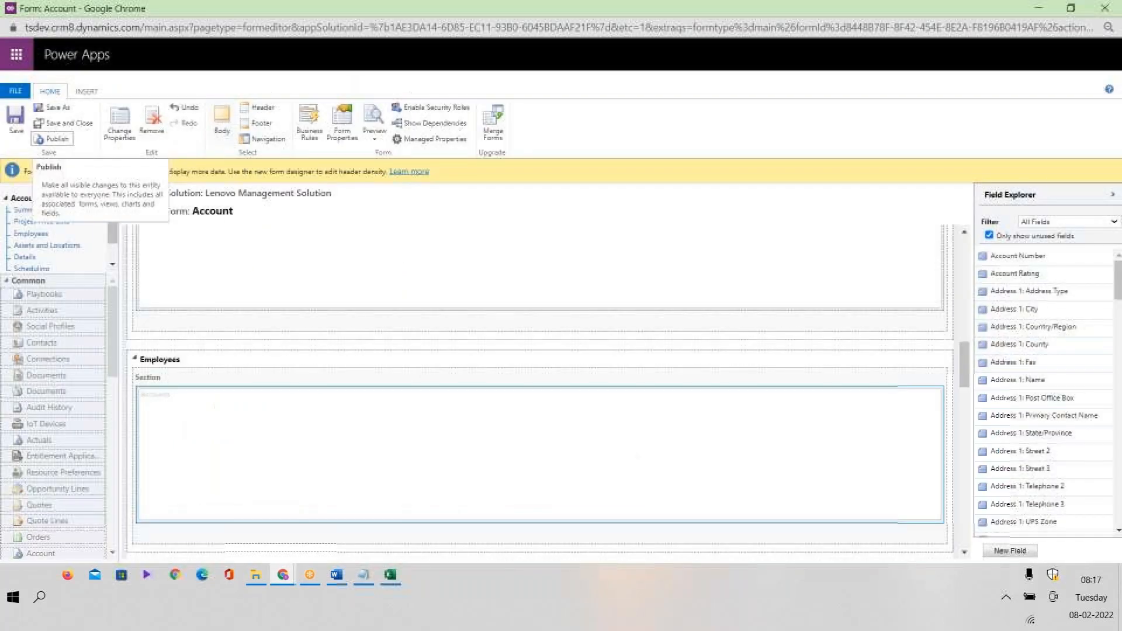
left_click(279, 579)
left_click(287, 518)
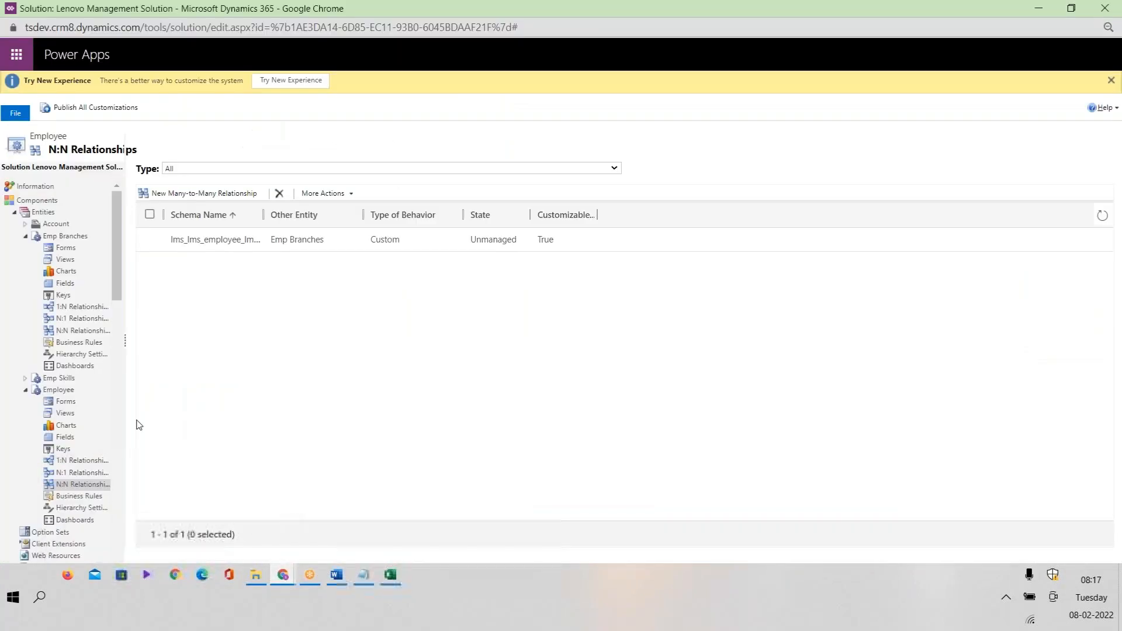
left_click(69, 402)
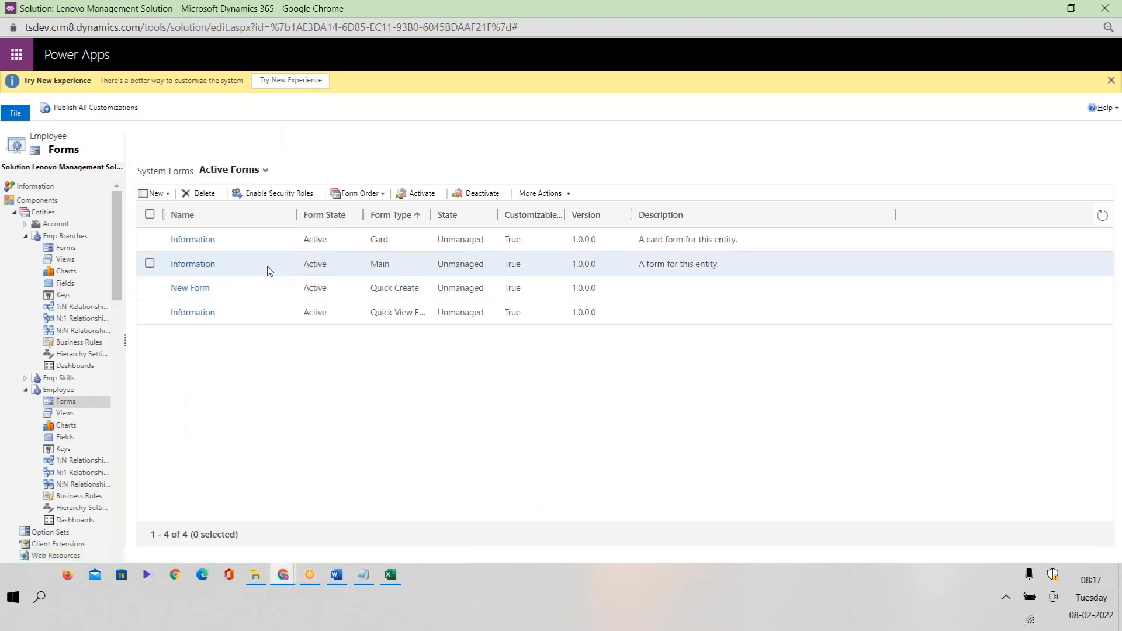
double_click(269, 267)
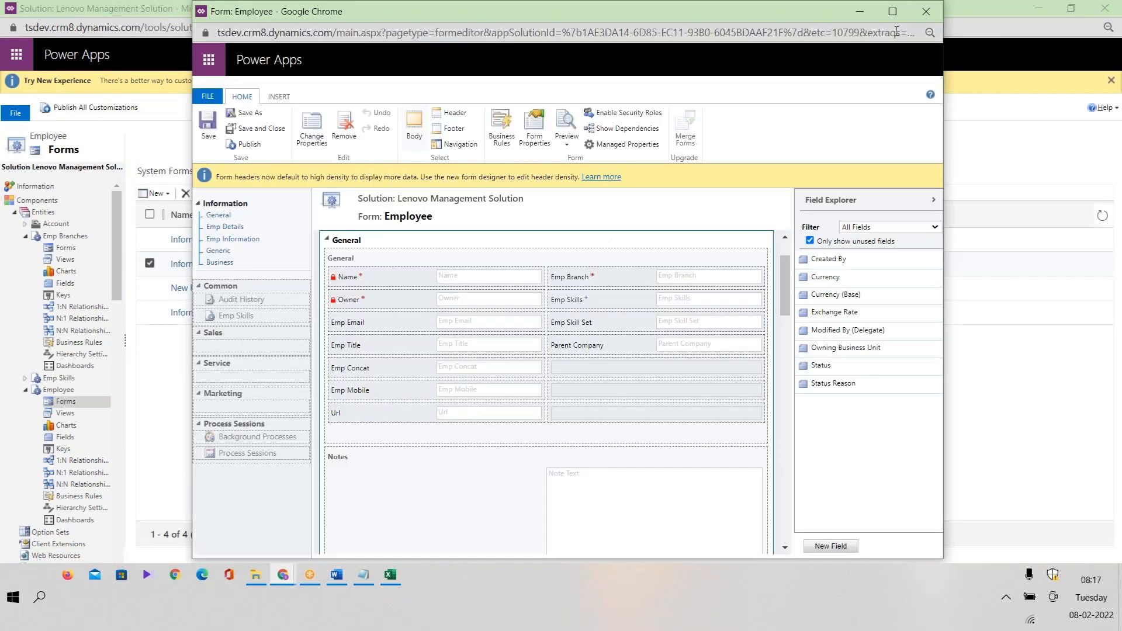
left_click(892, 11)
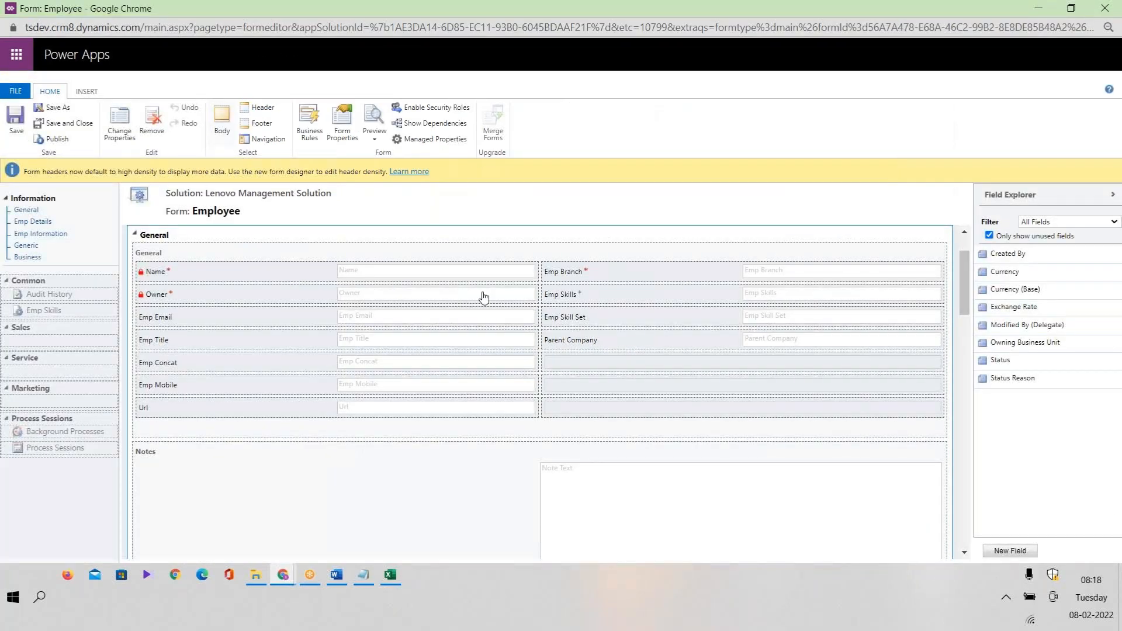
Step: Insert a one-column tab between General and Emp Details on the Employee form and label it "Emp Branches"
left_click_drag(962, 289, 970, 396)
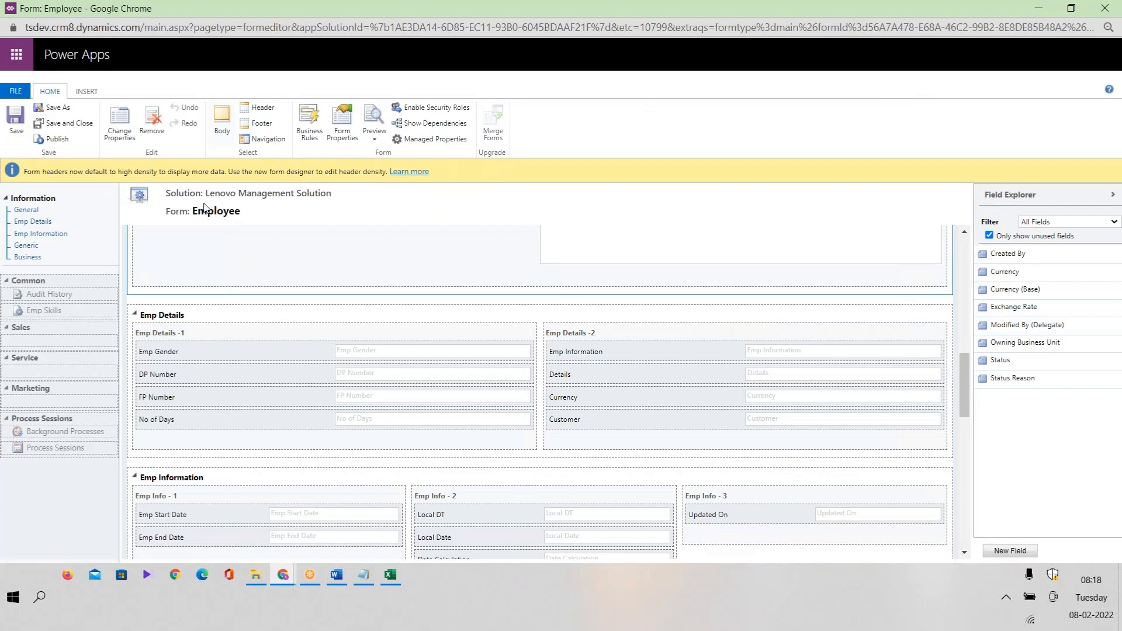
left_click(88, 92)
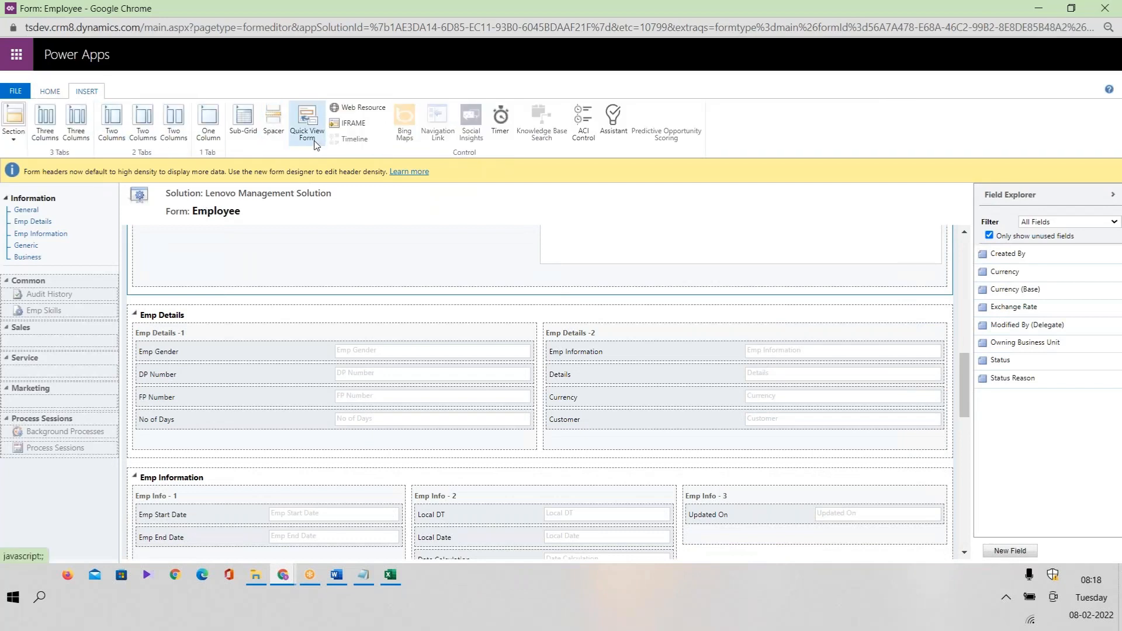
left_click(207, 131)
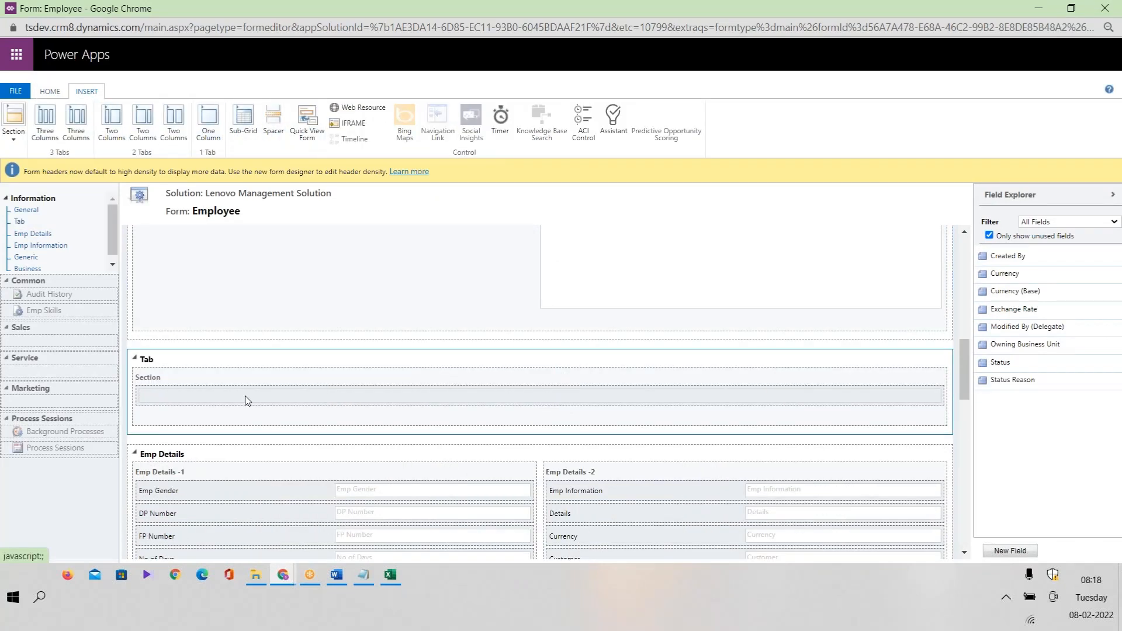
double_click(207, 360)
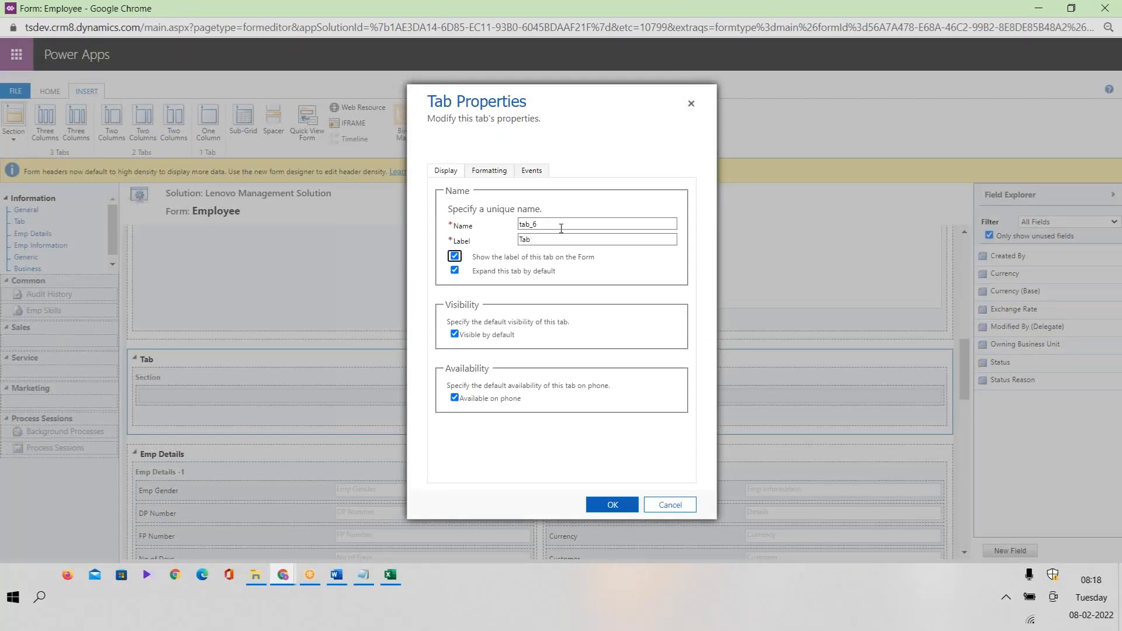
key("shift+Tab")
type("Emp B")
left_click(617, 506)
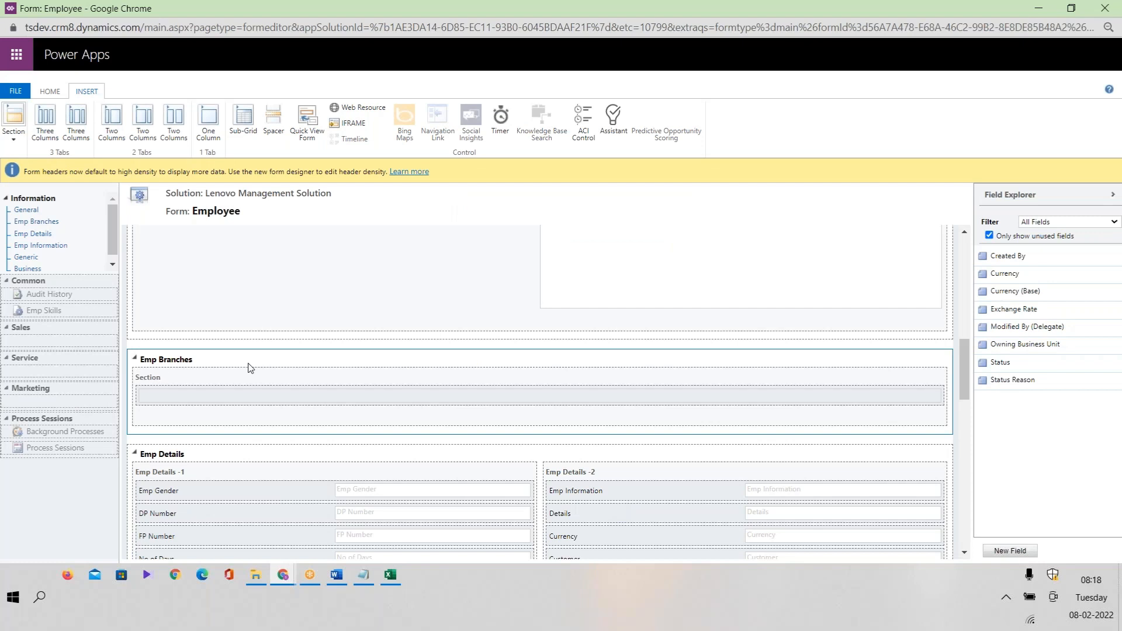
Step: Label the section inside the Employee form's Emp Branches tab "Branches"
double_click(229, 376)
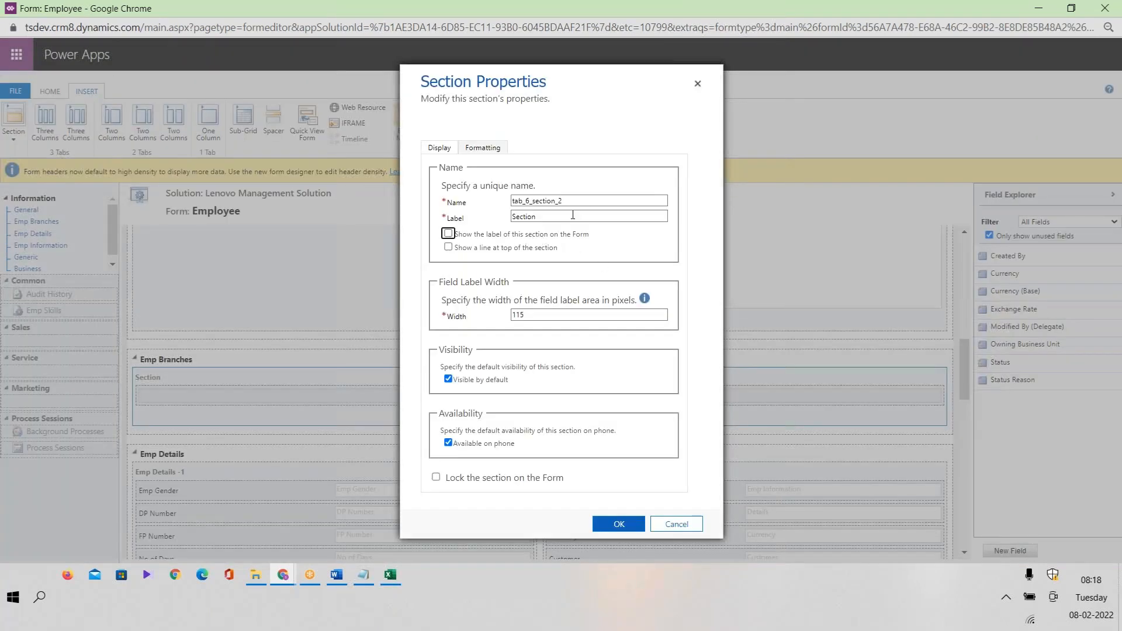
left_click_drag(573, 215, 506, 221)
type("Emp Bran")
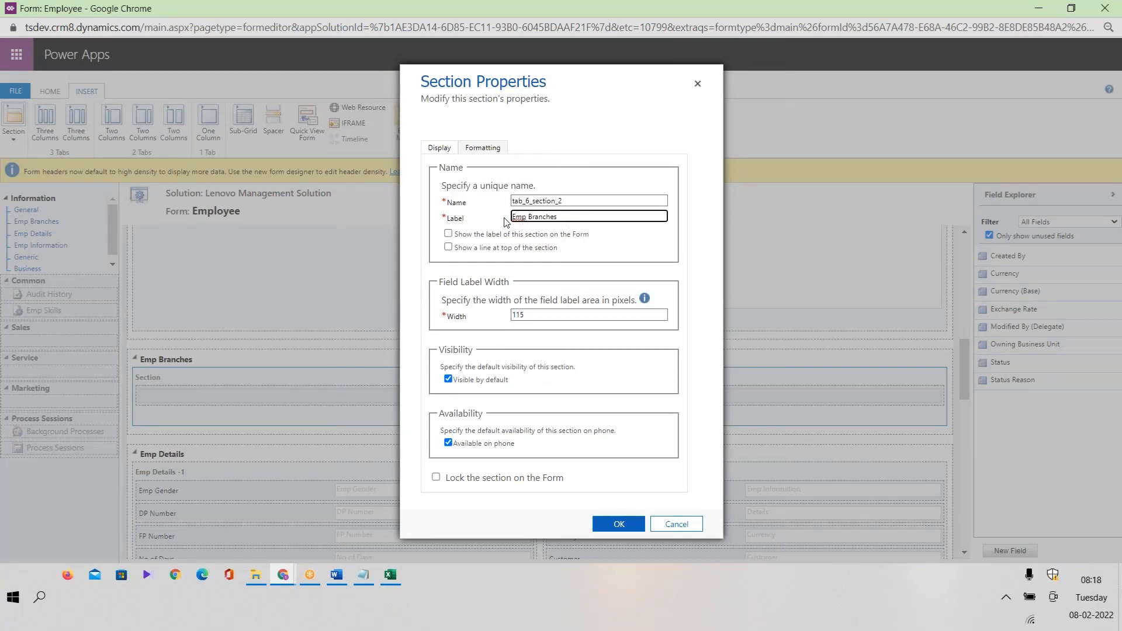
type("ches")
left_click_drag(530, 216, 403, 185)
key("BackSpace")
left_click(618, 524)
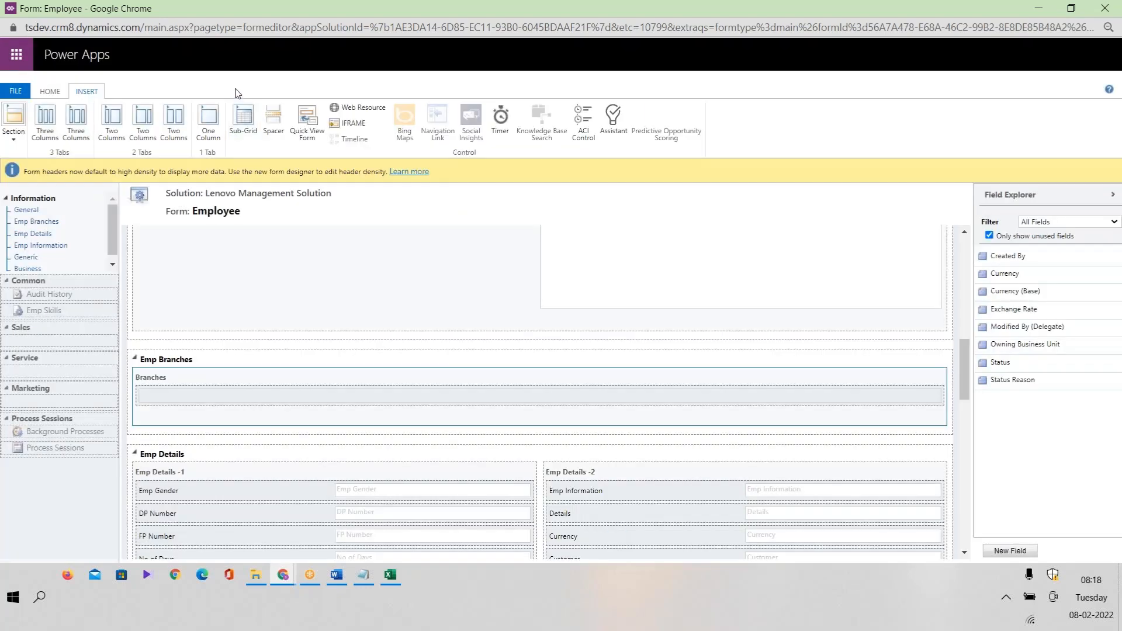
left_click(242, 132)
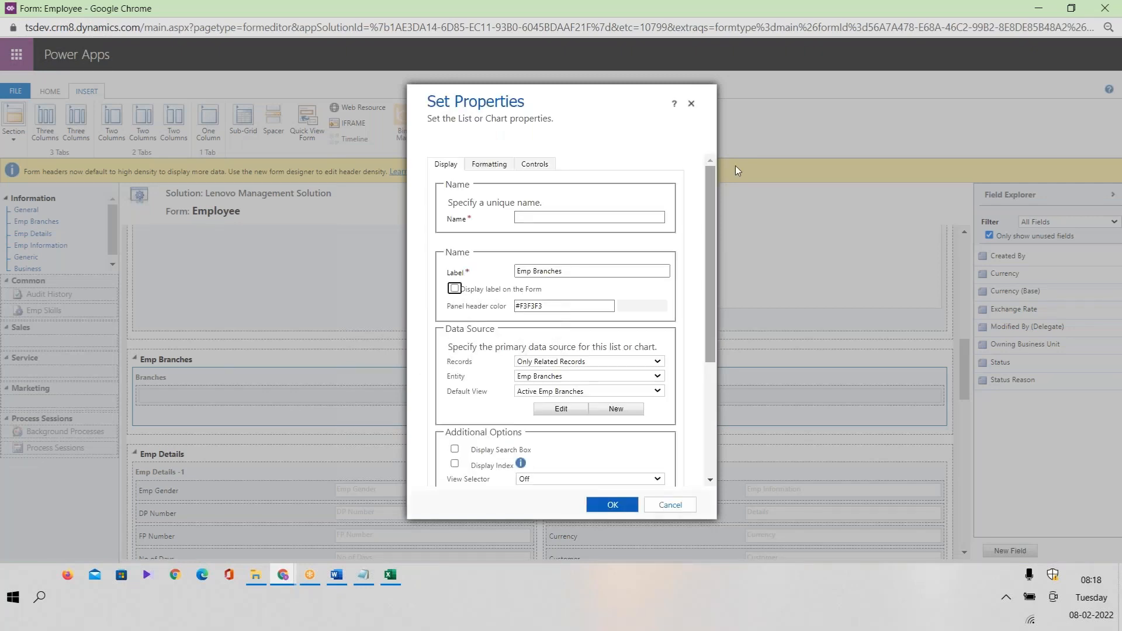
left_click(692, 104)
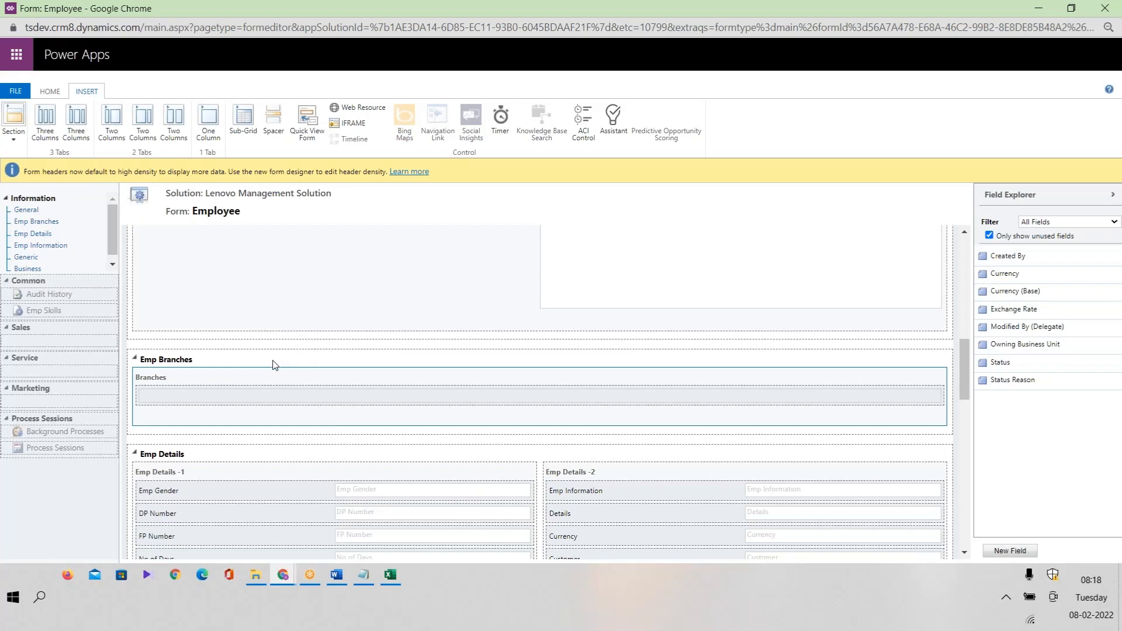
double_click(221, 367)
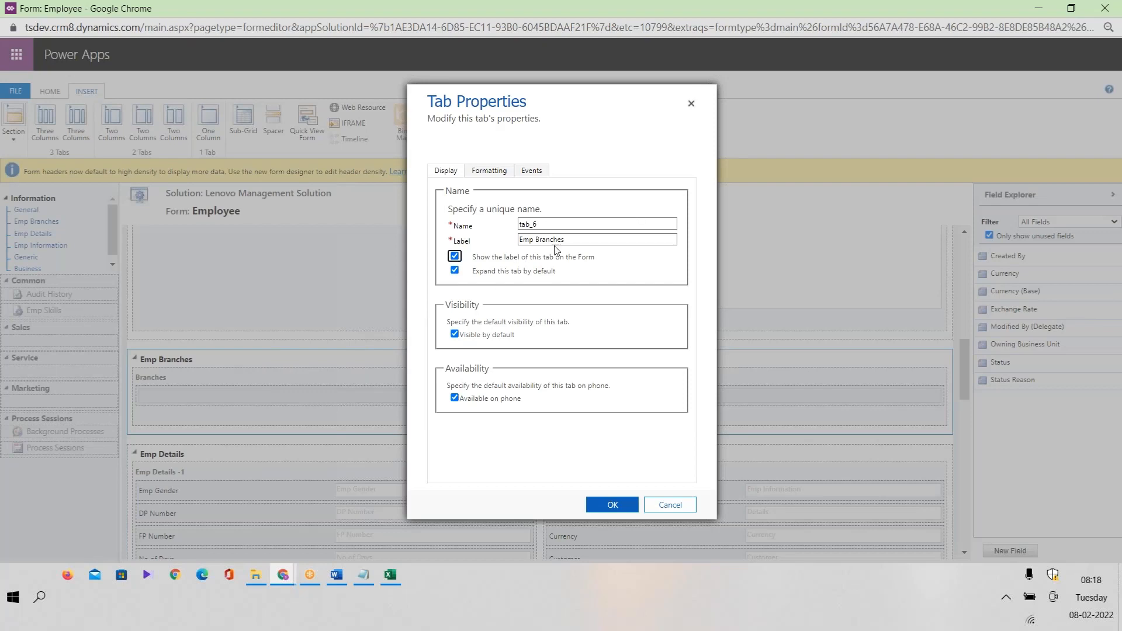
left_click(593, 240)
key("ctrl+a")
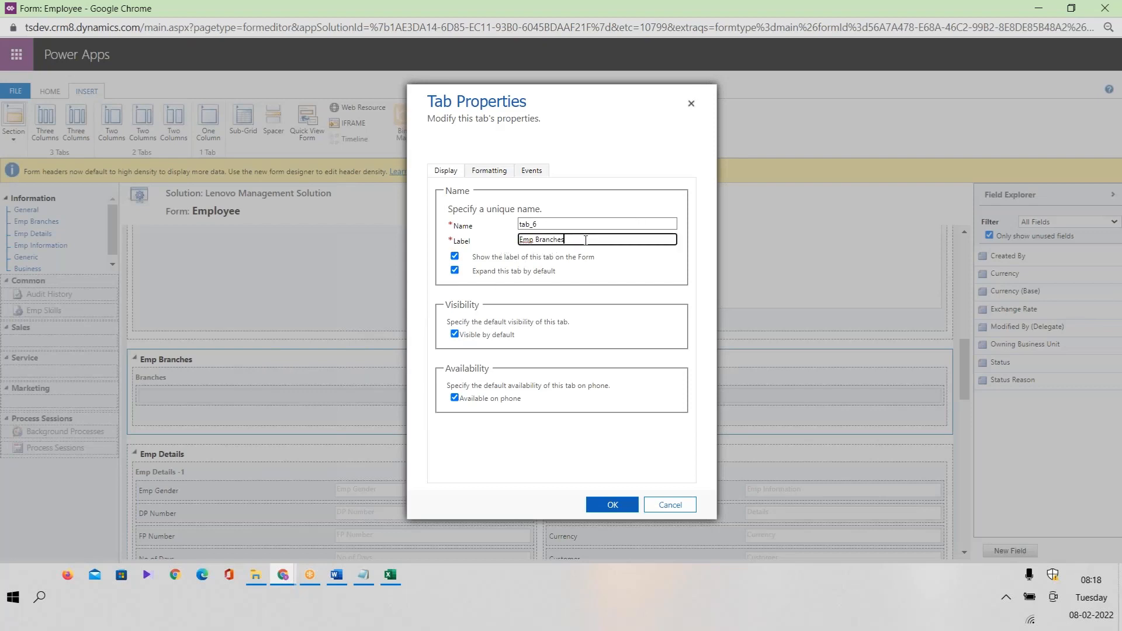
left_click(672, 505)
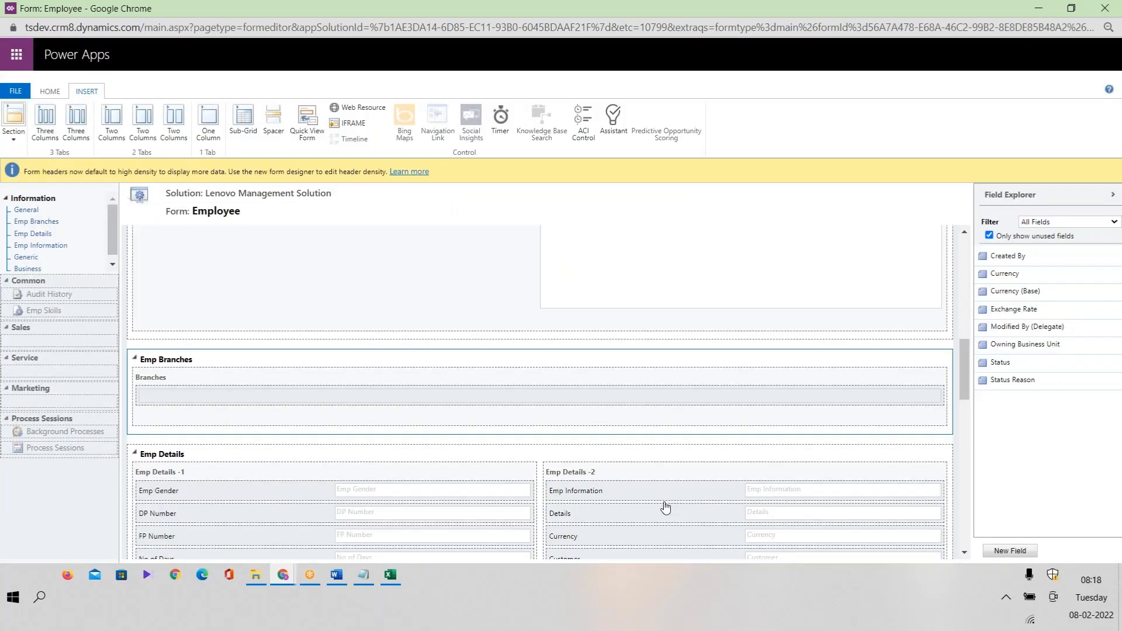
left_click(174, 360)
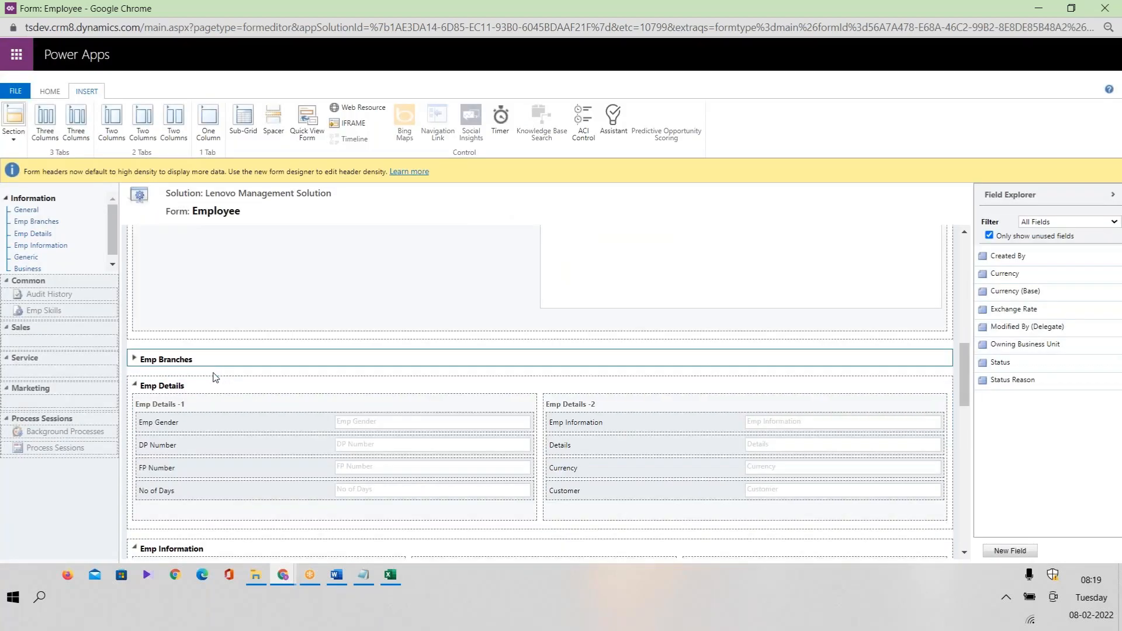
left_click(136, 360)
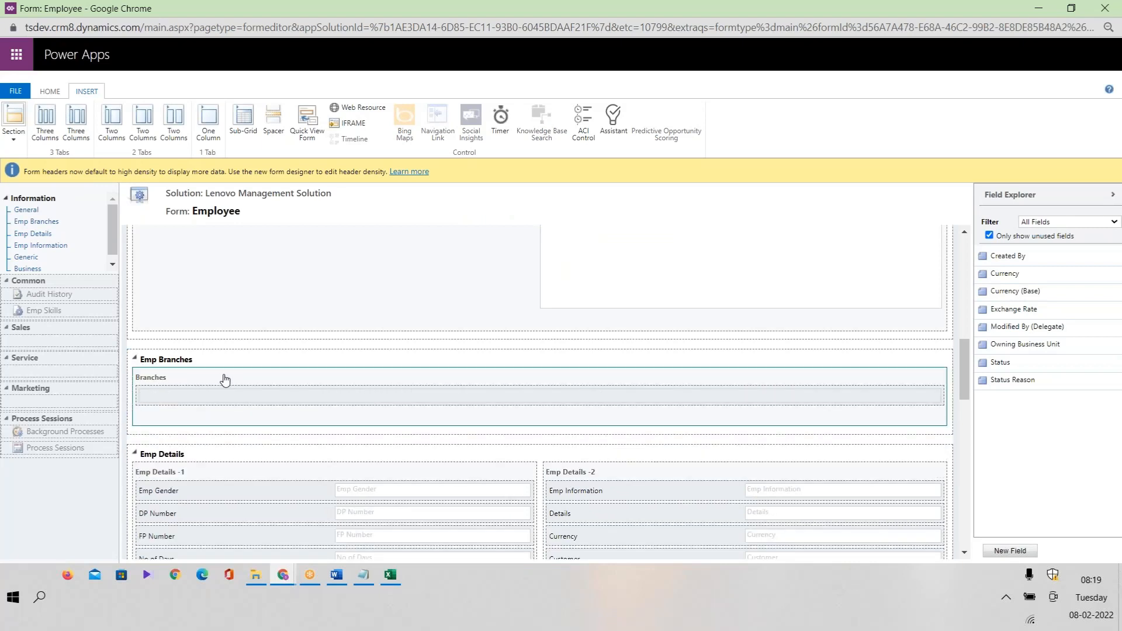
Step: Insert a sub-grid named "Branches" in the Branches section, using Emp Branches as its entity
left_click(243, 122)
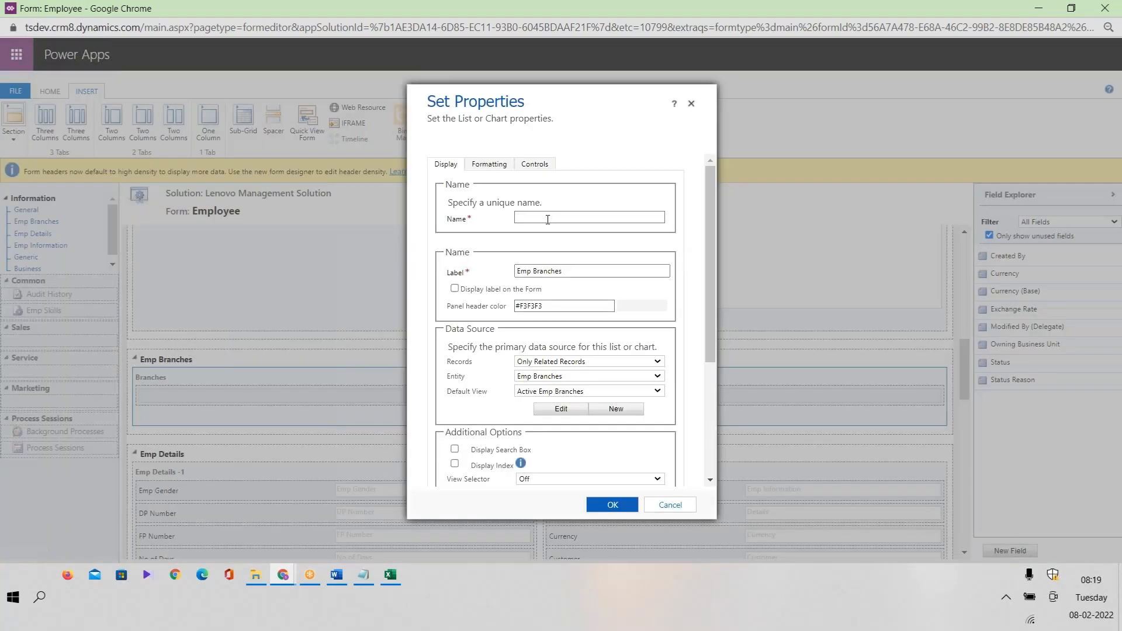
left_click(547, 218)
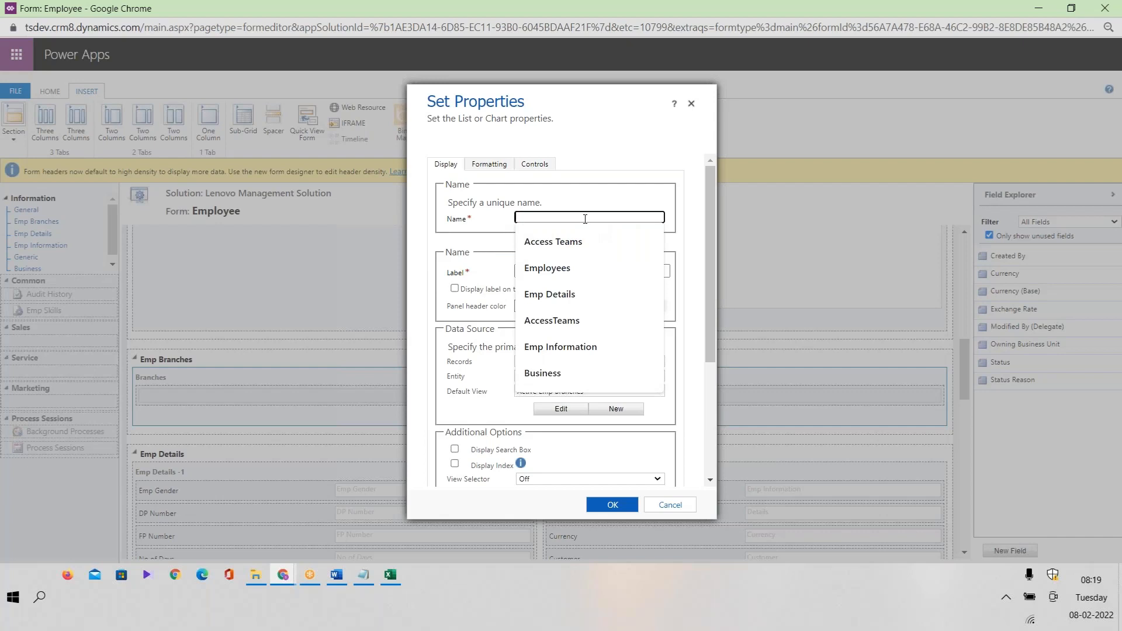
type("Branches")
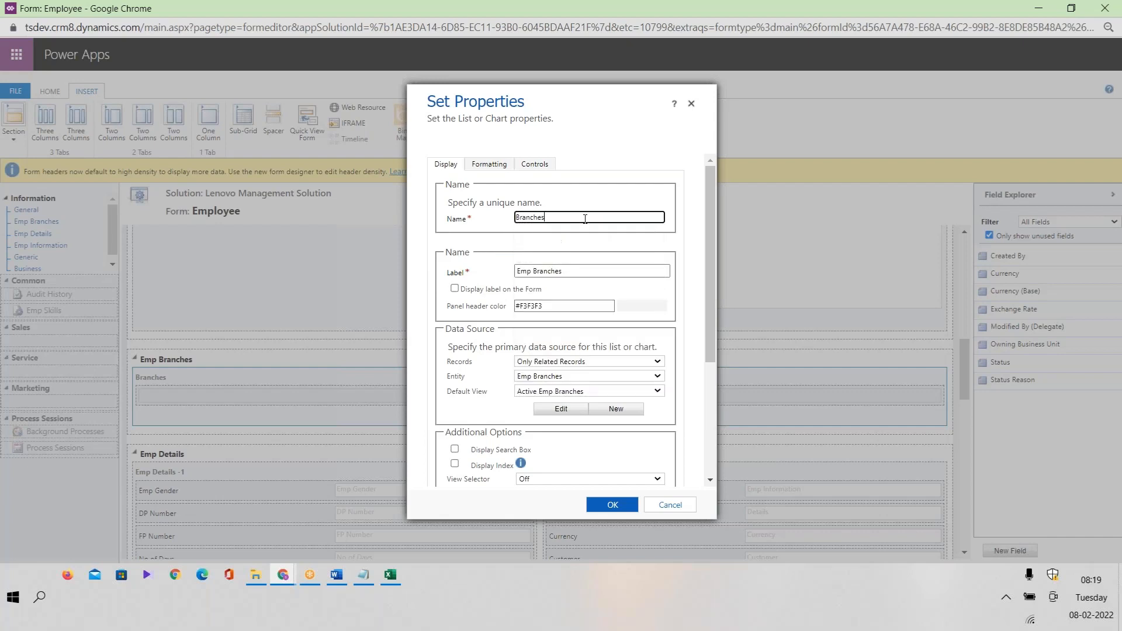
left_click(496, 291)
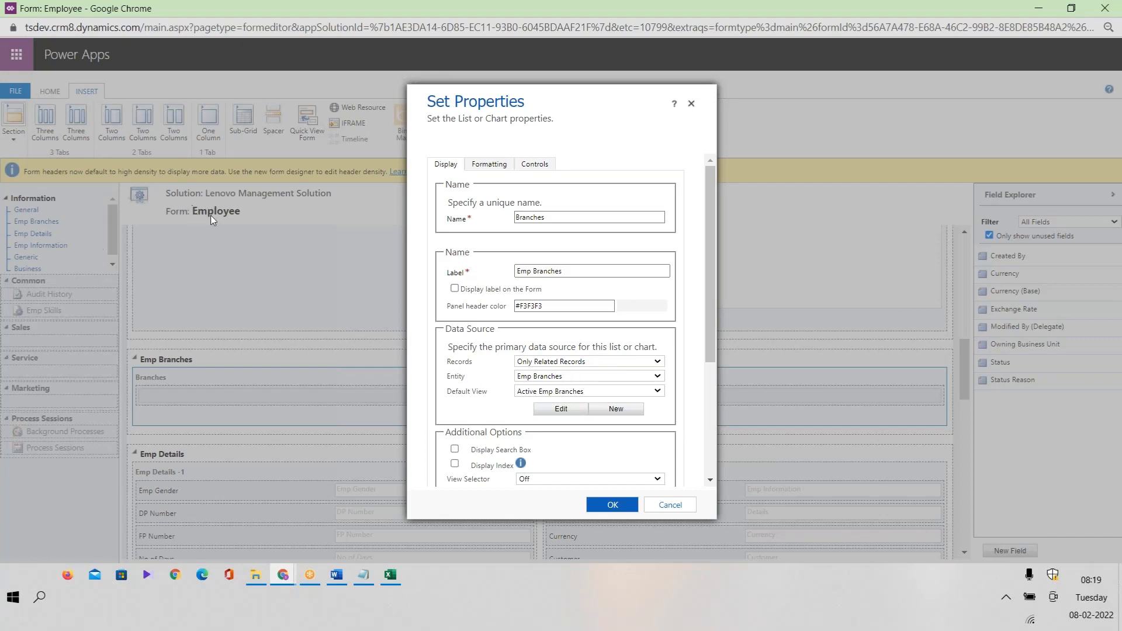
left_click(566, 380)
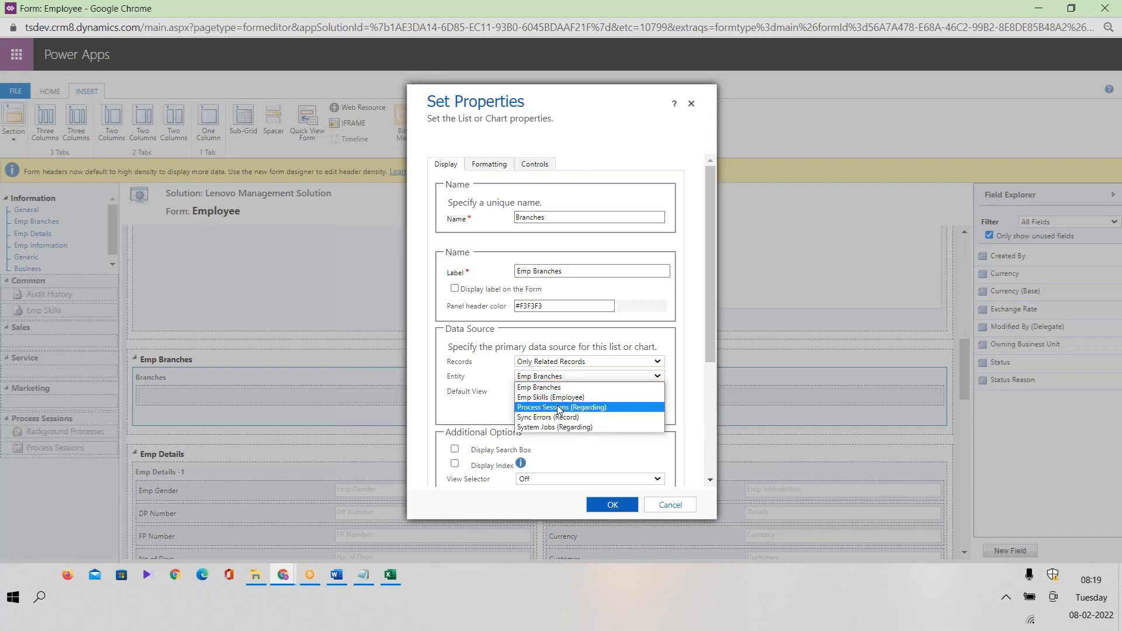
left_click(548, 387)
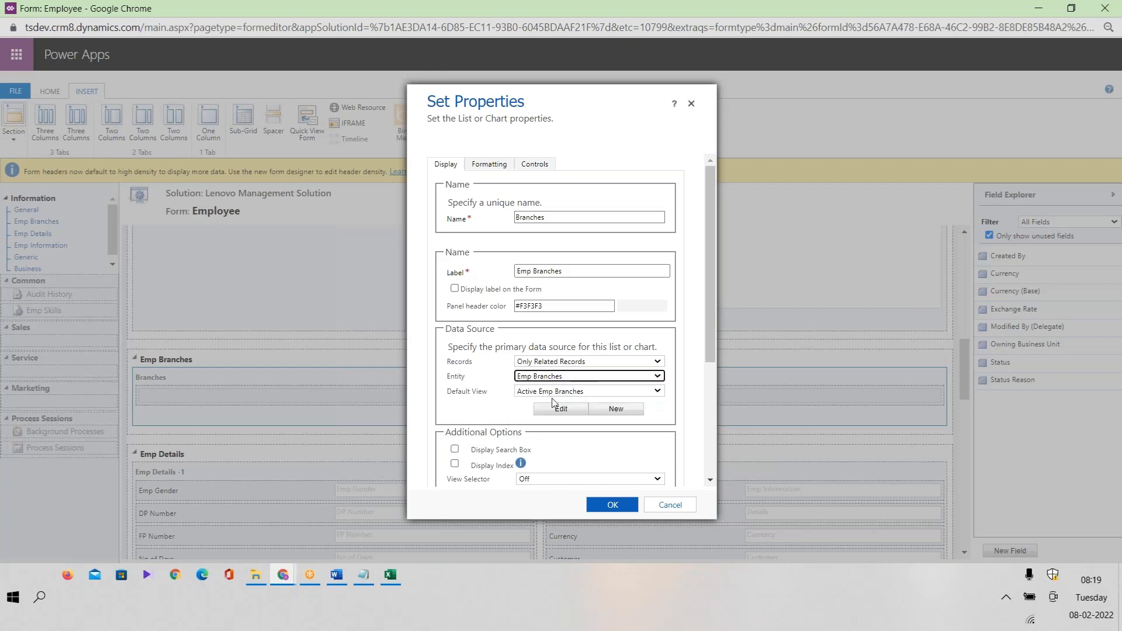
left_click(618, 506)
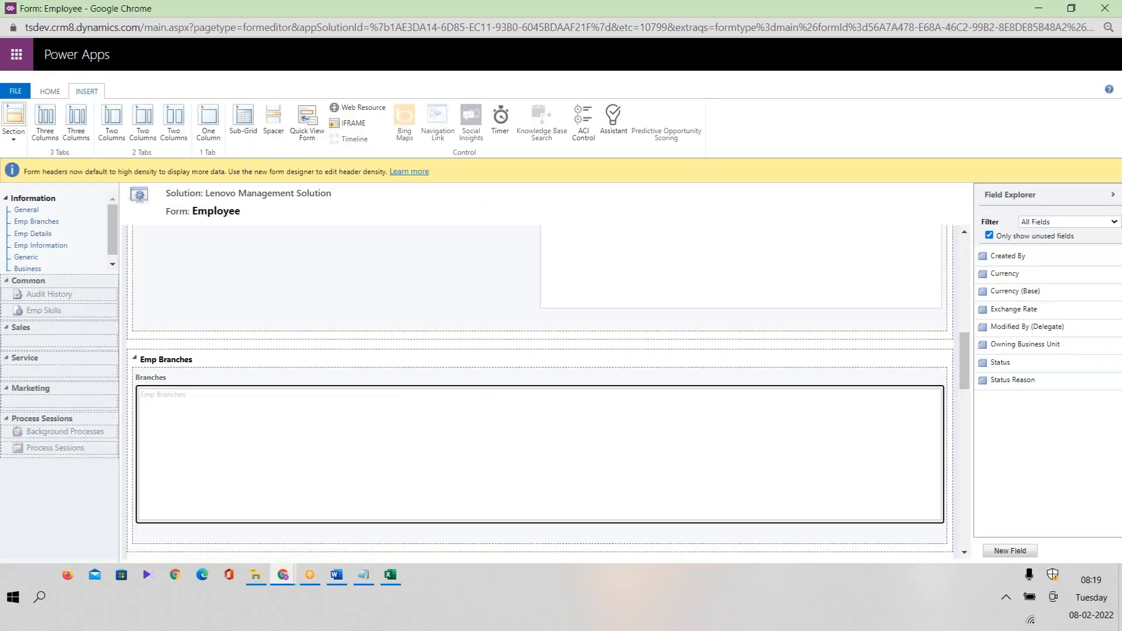
Step: Publish the Employee form's customizations and save and close the form
left_click(49, 92)
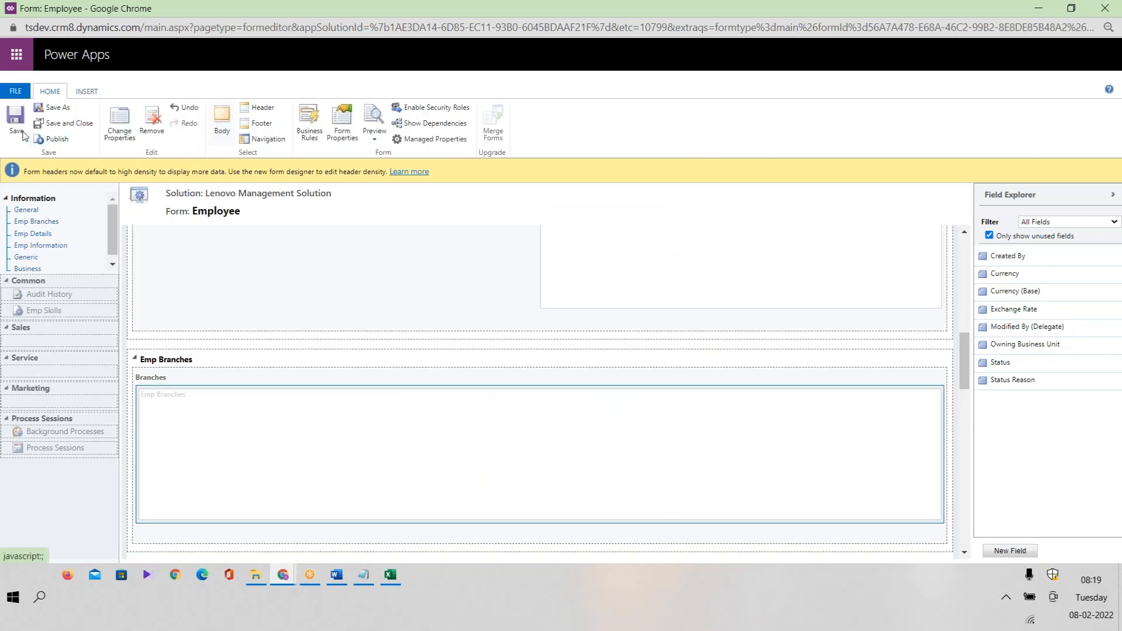
left_click(56, 141)
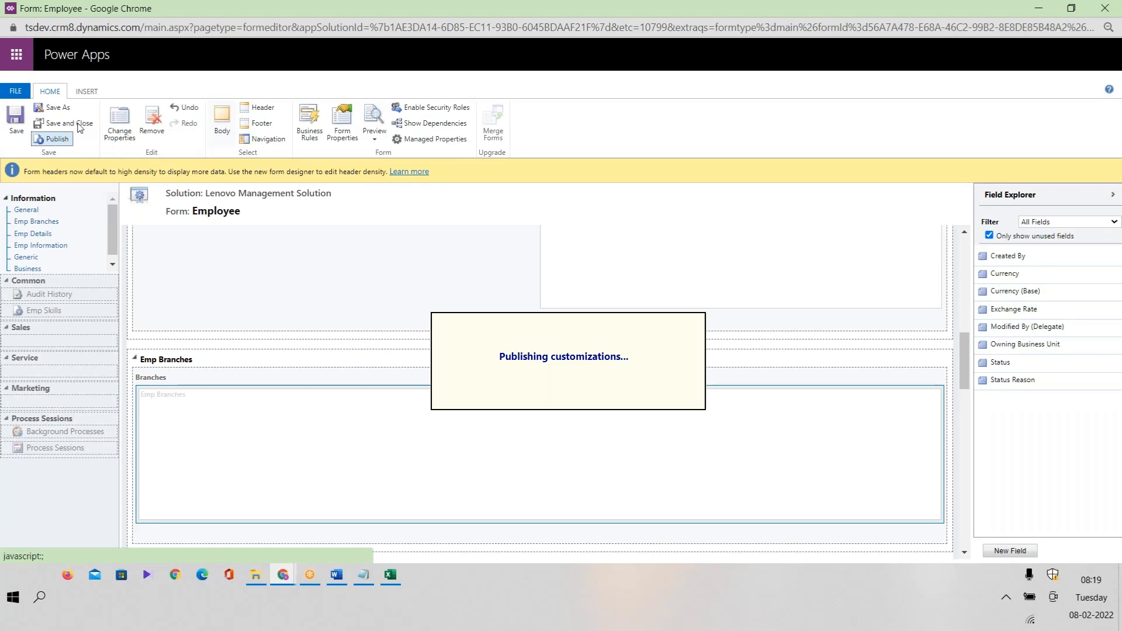
left_click(81, 124)
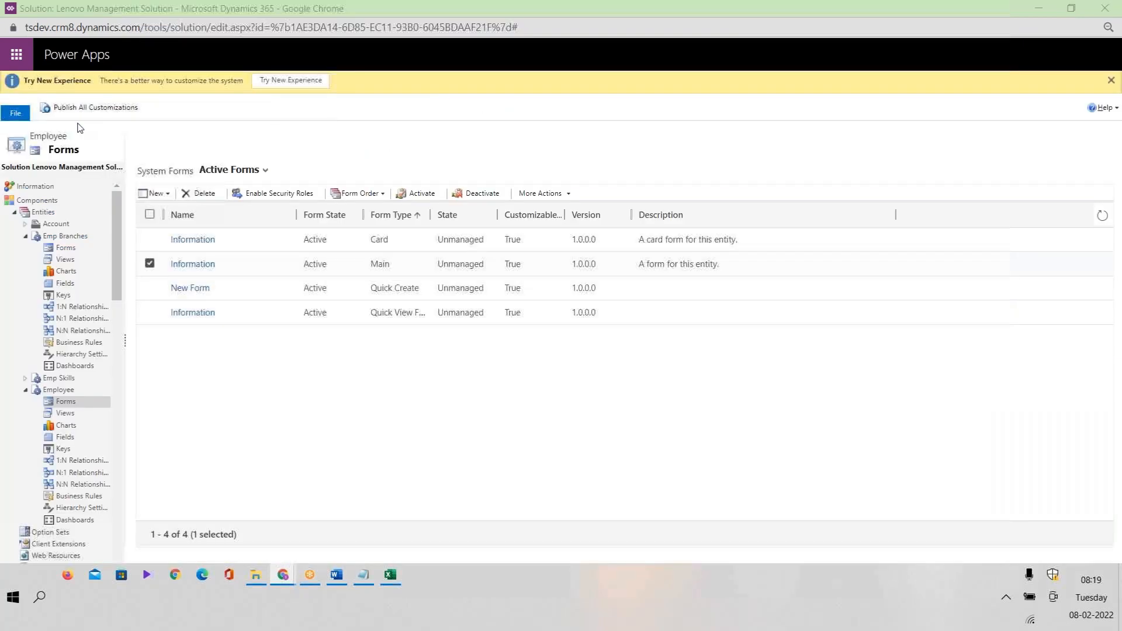
Step: Open the Emp Branches entity's main Information form in a maximized window
left_click(75, 253)
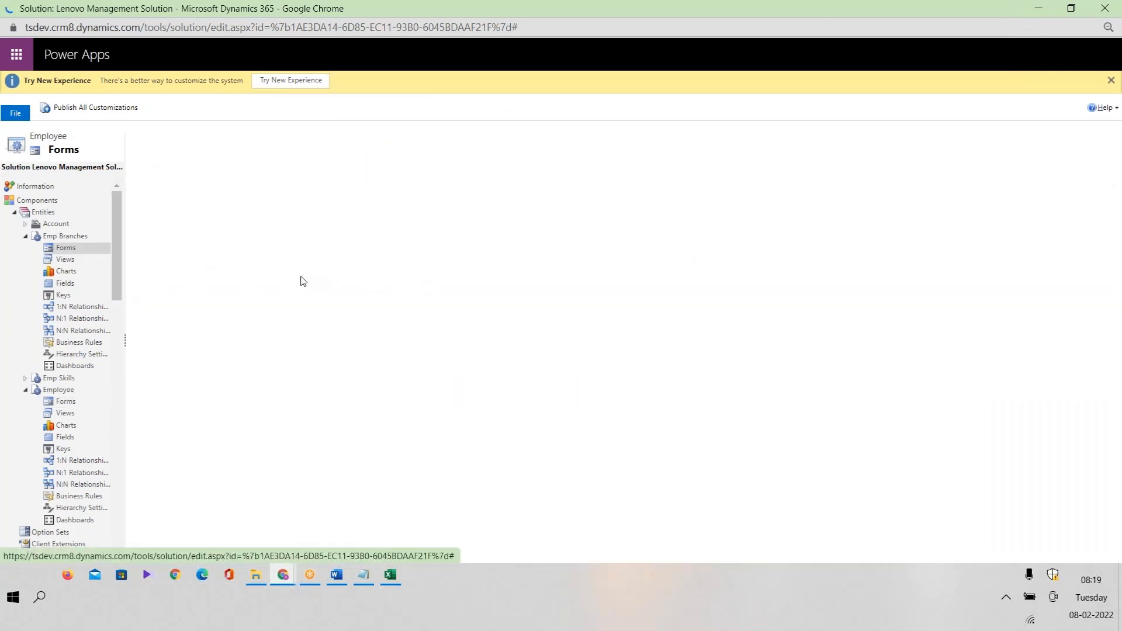
double_click(274, 268)
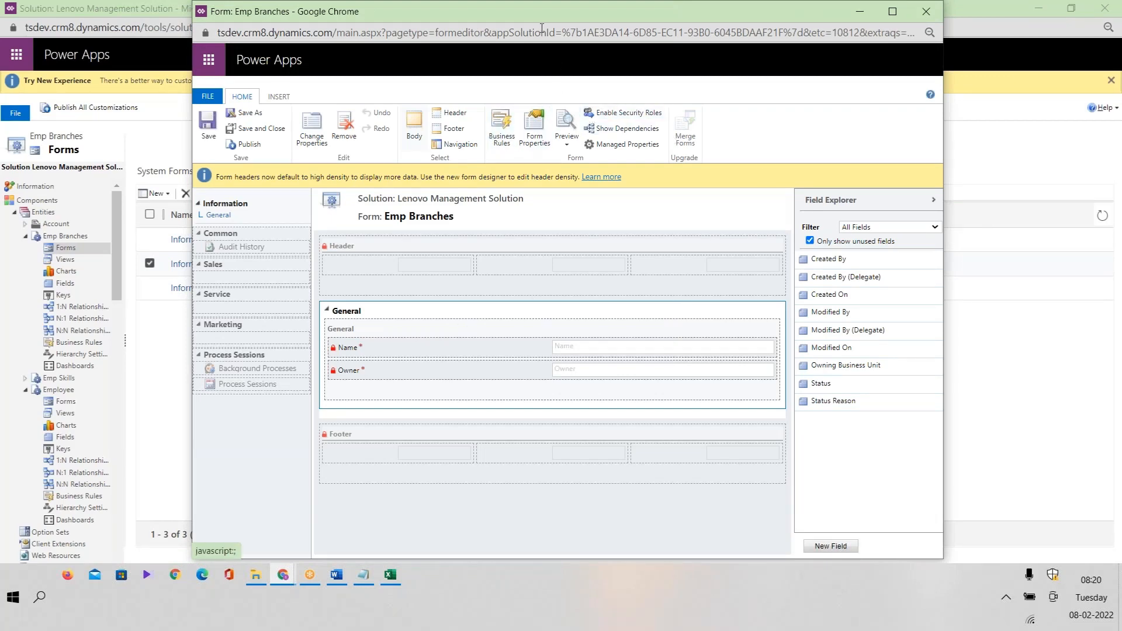
left_click_drag(504, 30, 429, 64)
left_click(817, 45)
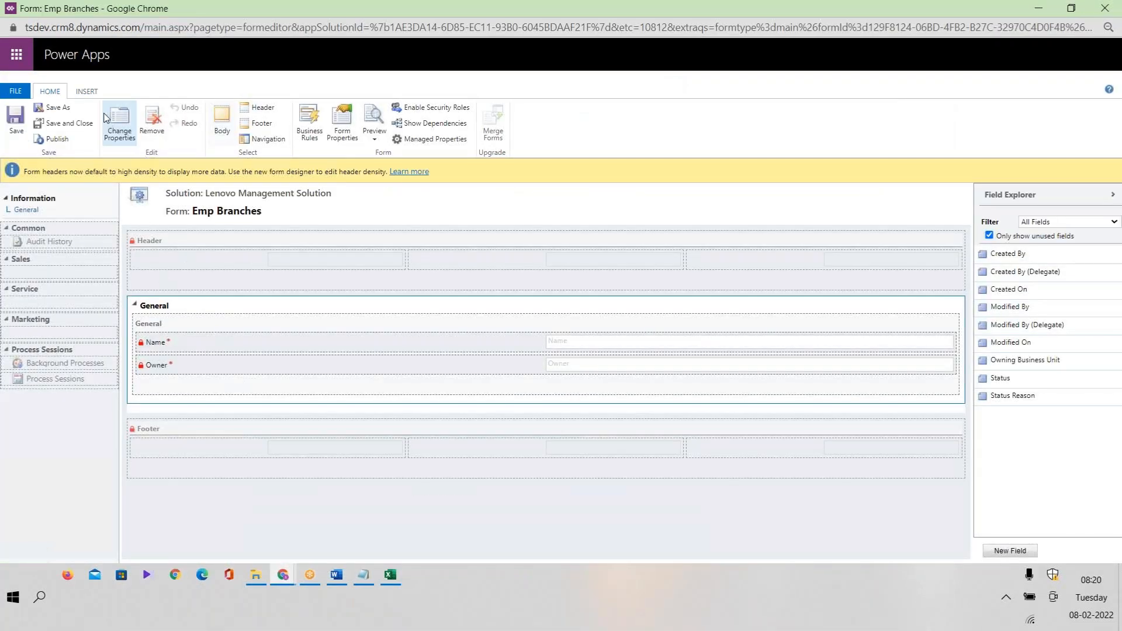
Step: Insert a one-column tab below the General tab on the Emp Branches form
left_click(88, 92)
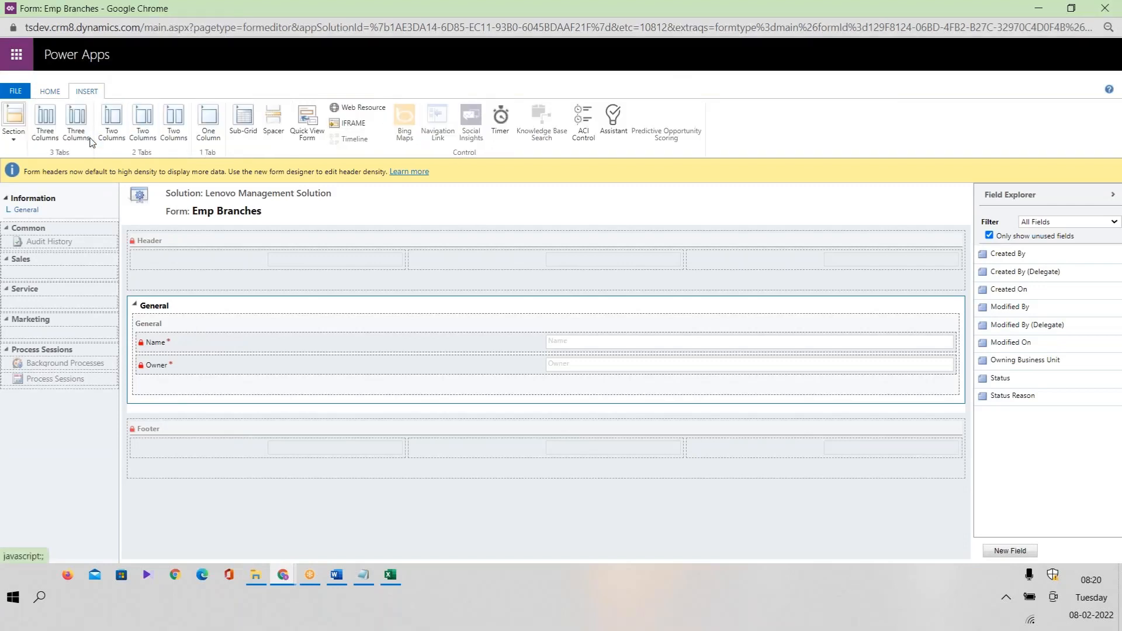
left_click(208, 129)
left_click(208, 130)
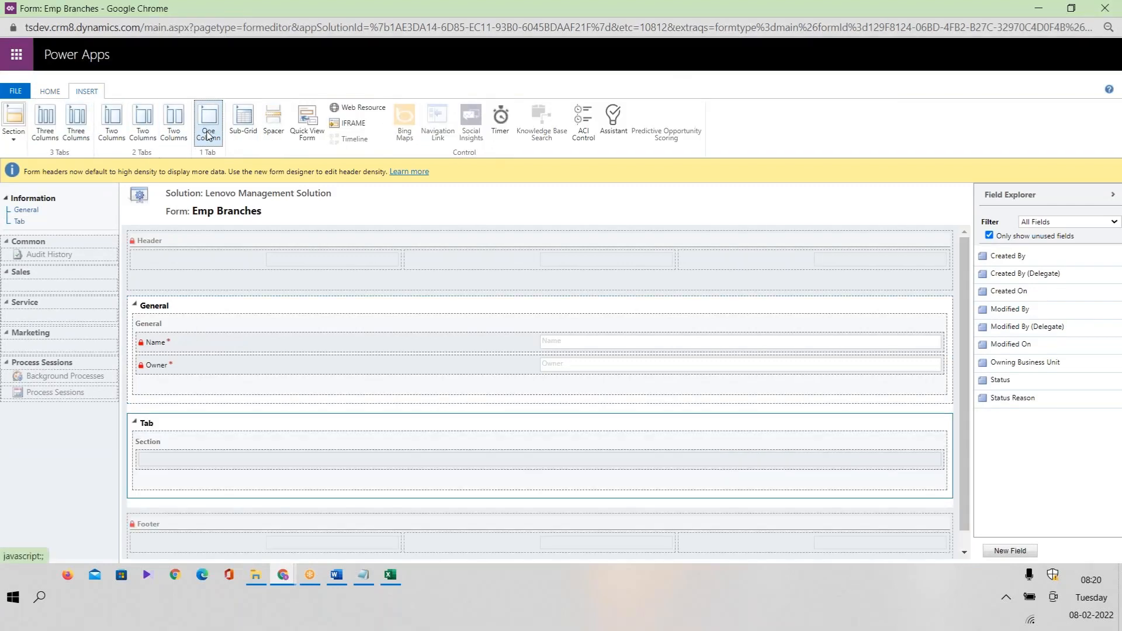
key("Delete")
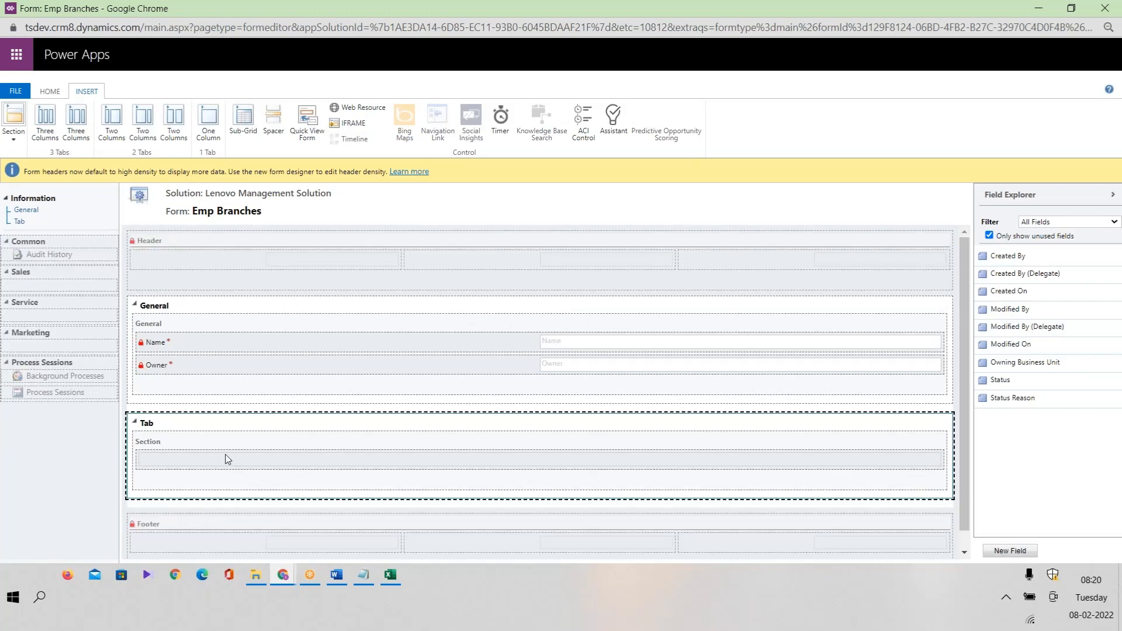
Step: Set the label of the Emp Branches form's new tab to "Employees"
left_click(206, 428)
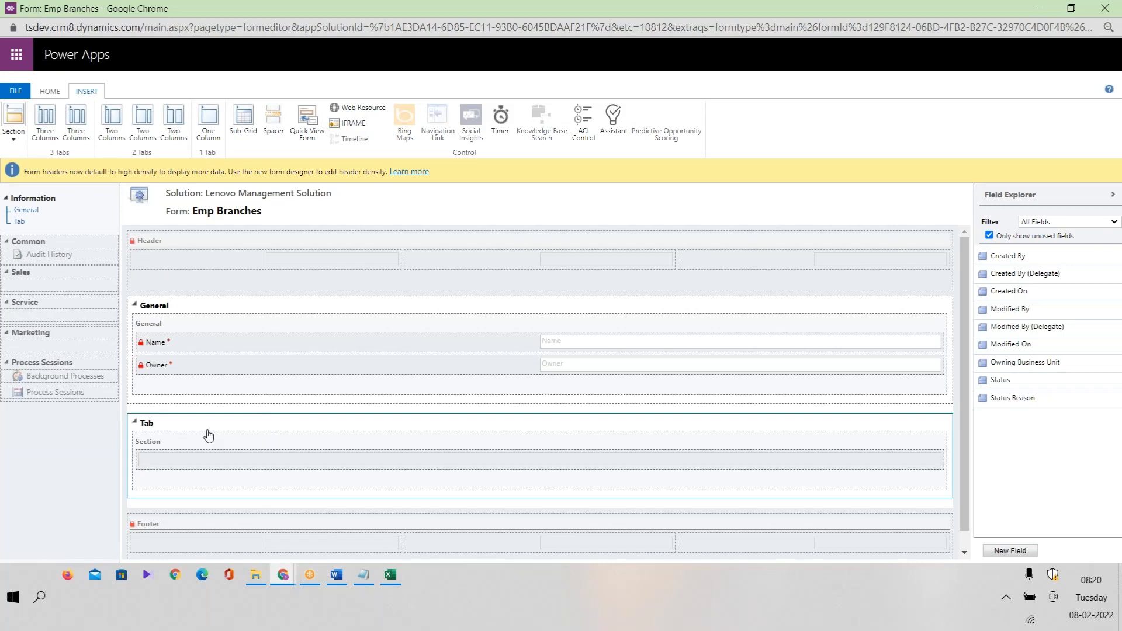
left_click(49, 92)
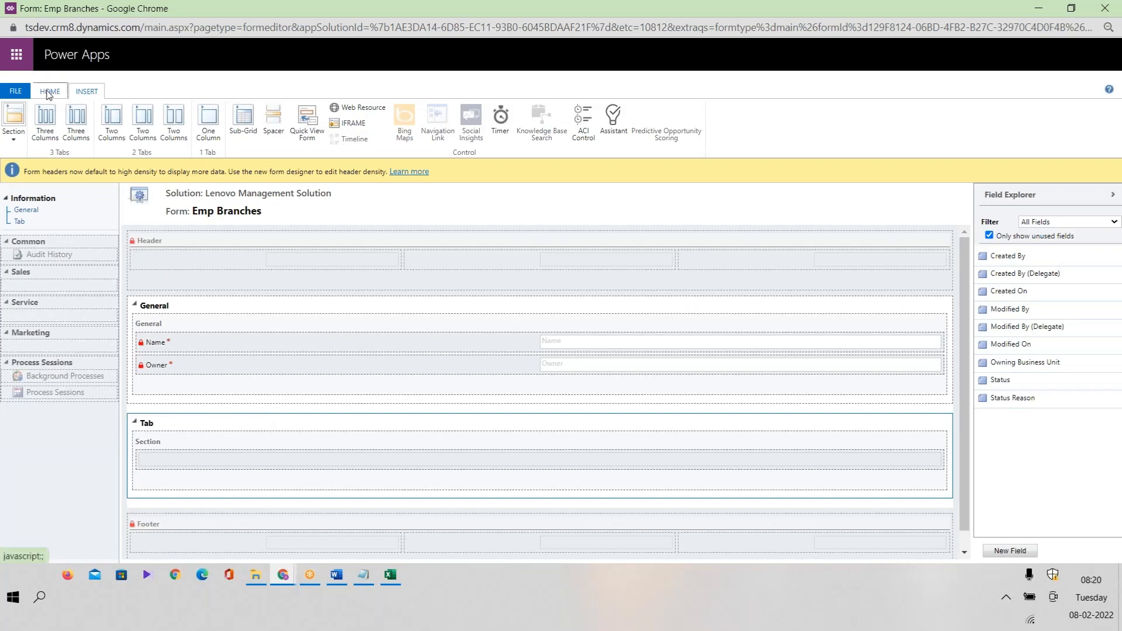
left_click(119, 135)
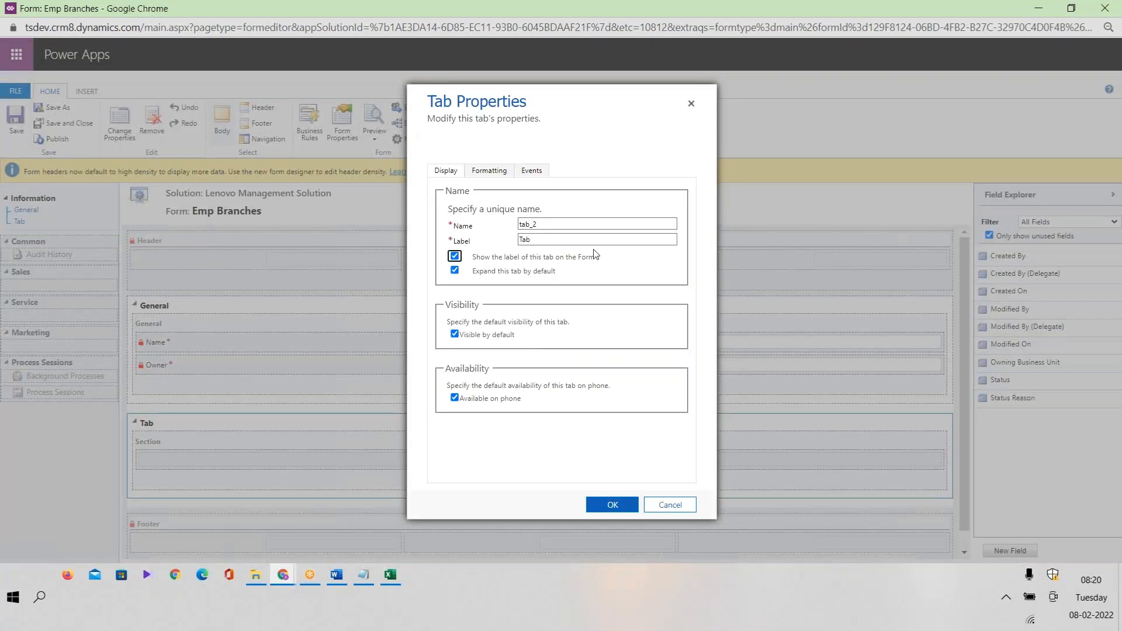
key("BackSpace")
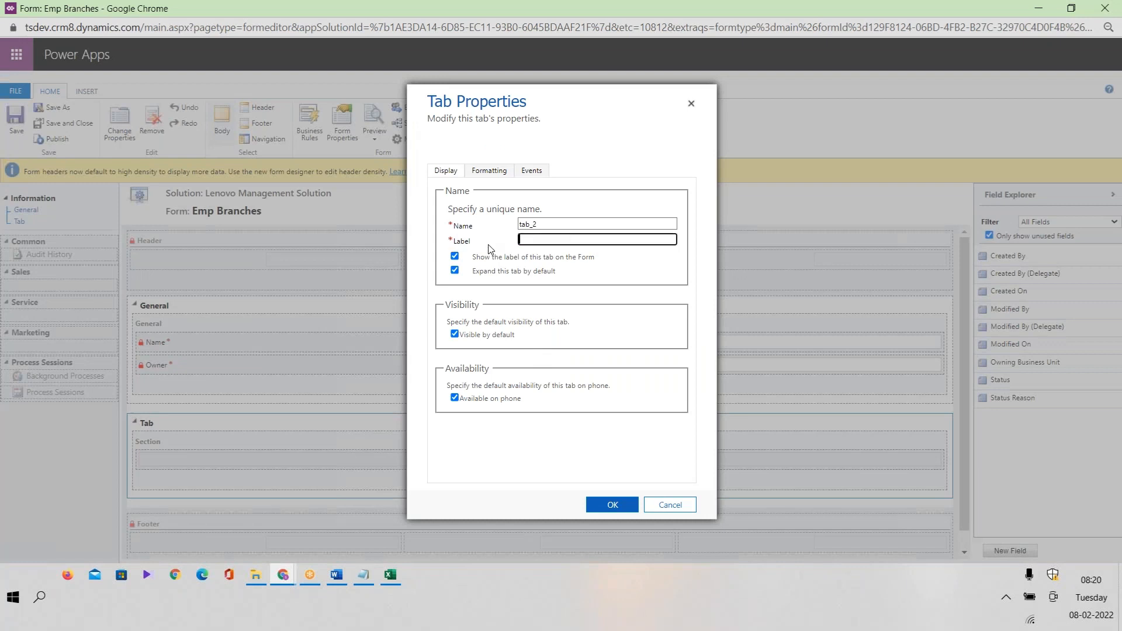
type("Emplo")
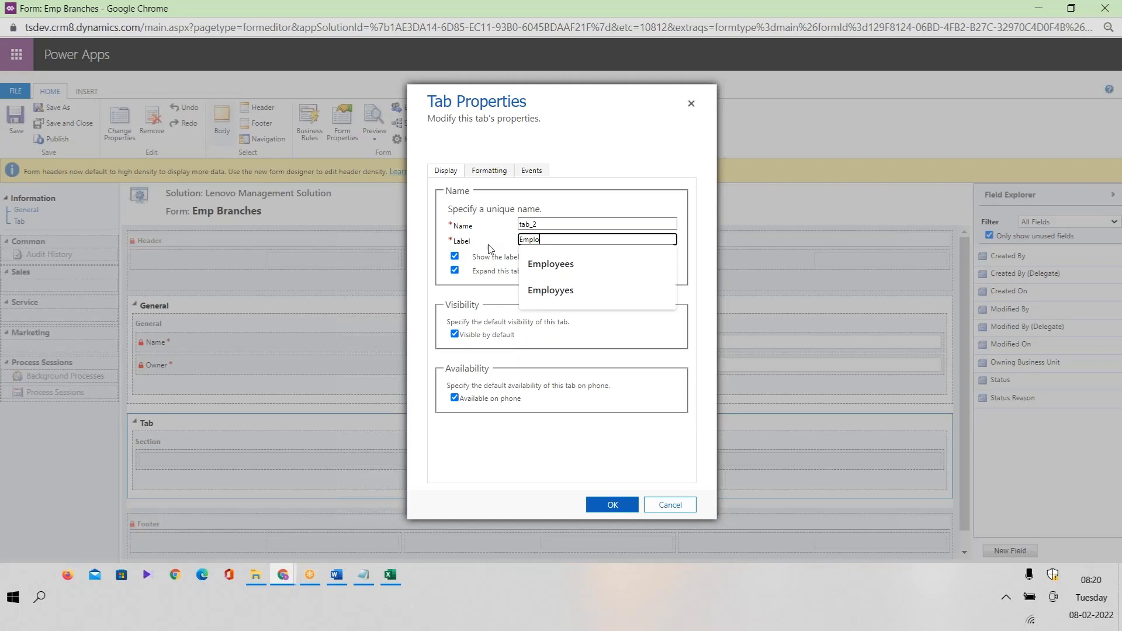
type("yees")
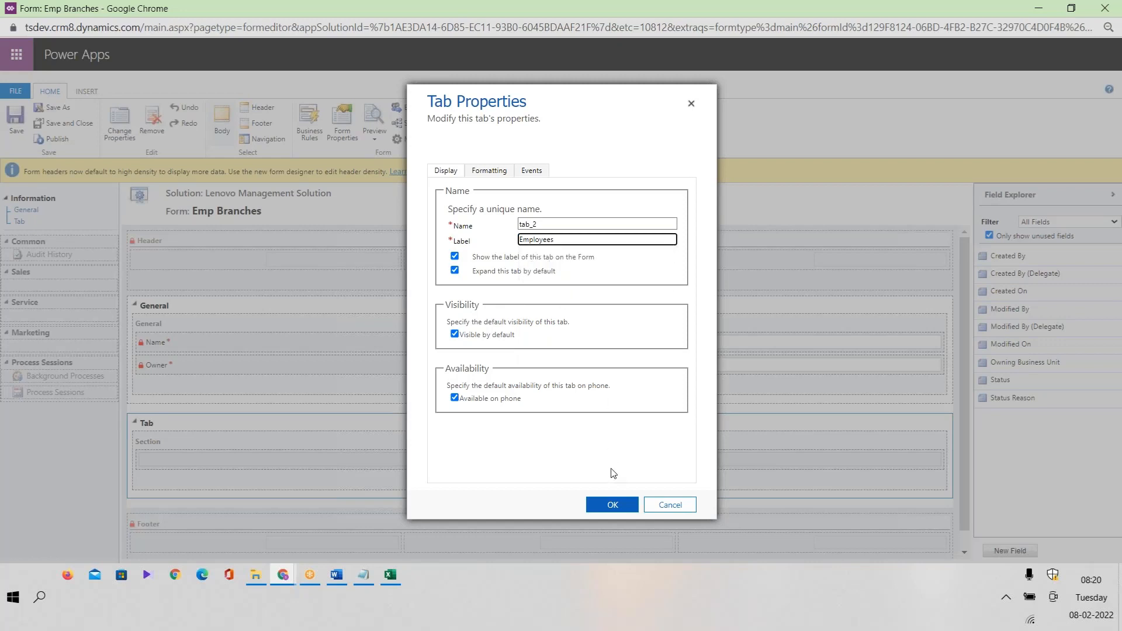
left_click(619, 496)
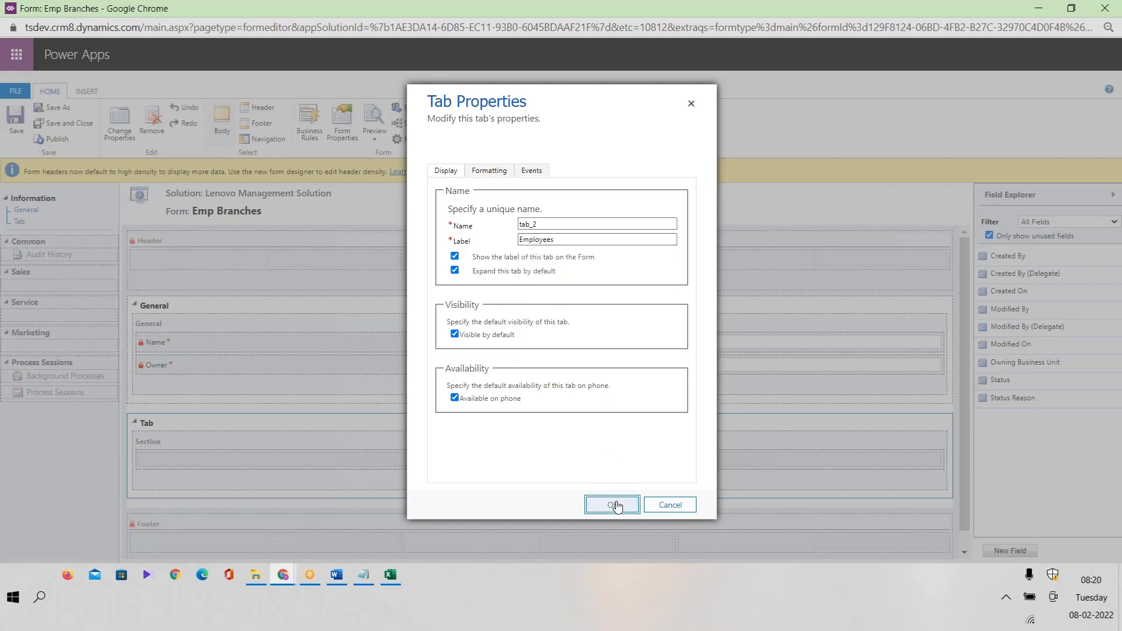
Step: Review the properties of the section inside the Employees tab
double_click(209, 440)
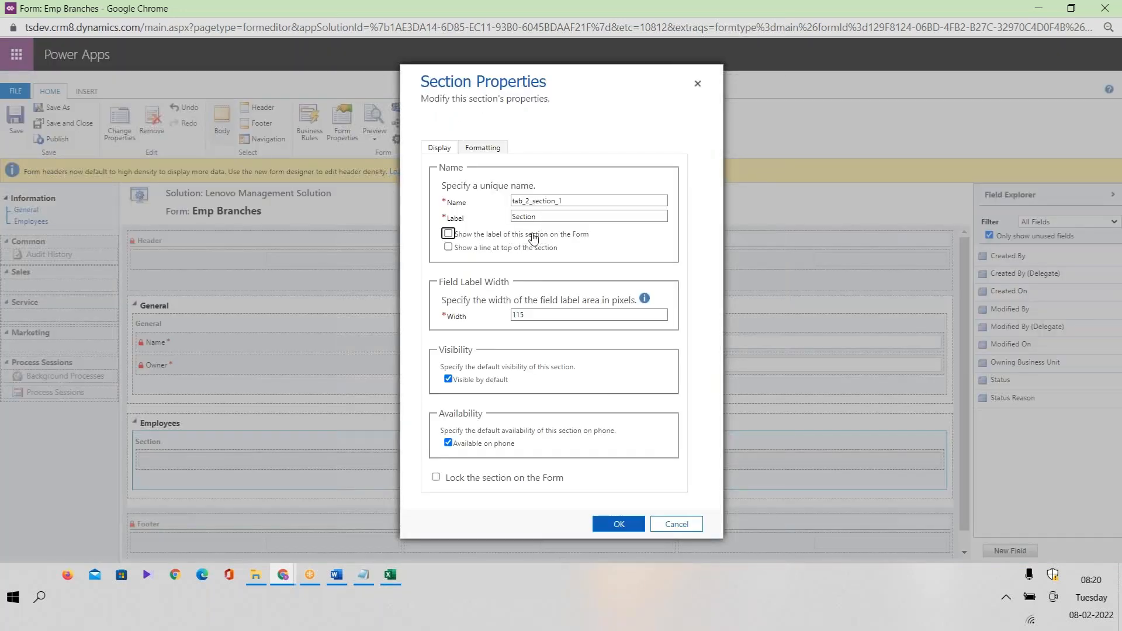
left_click(616, 523)
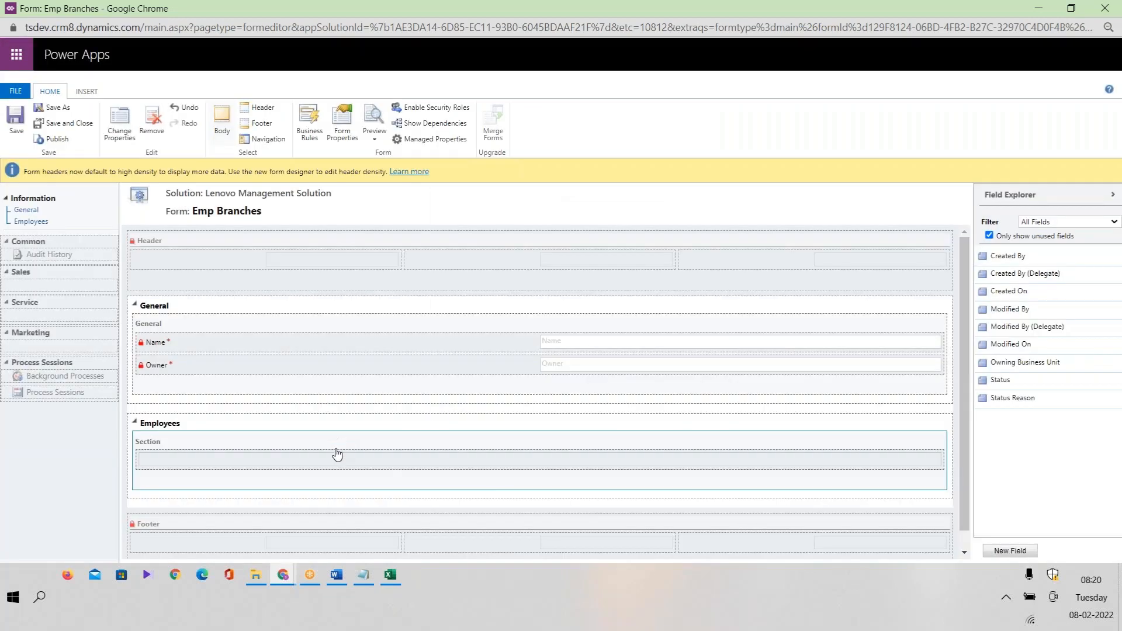
Step: Insert a sub-grid named "Employees" into the Employees tab's section, using only related records of the Employees entity
left_click(86, 91)
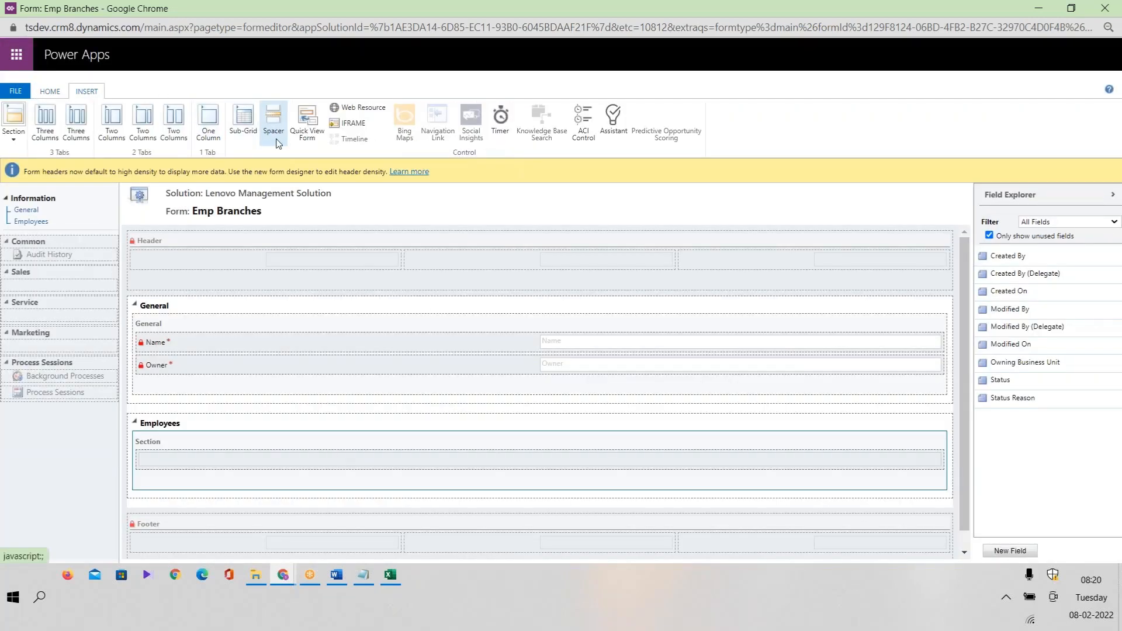
left_click(245, 126)
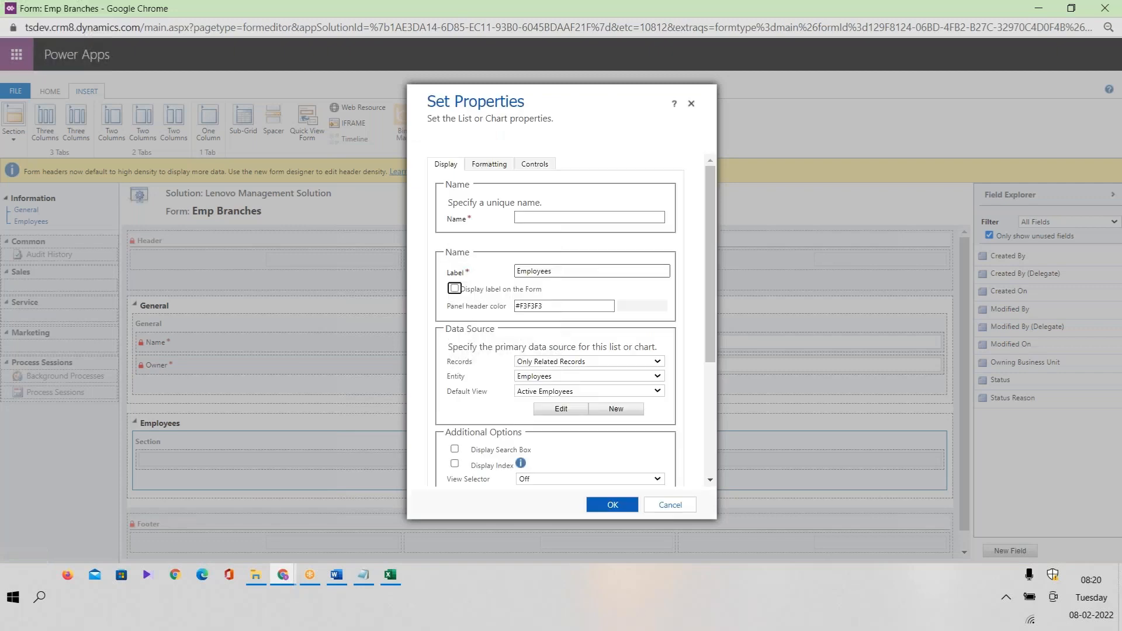
left_click(556, 217)
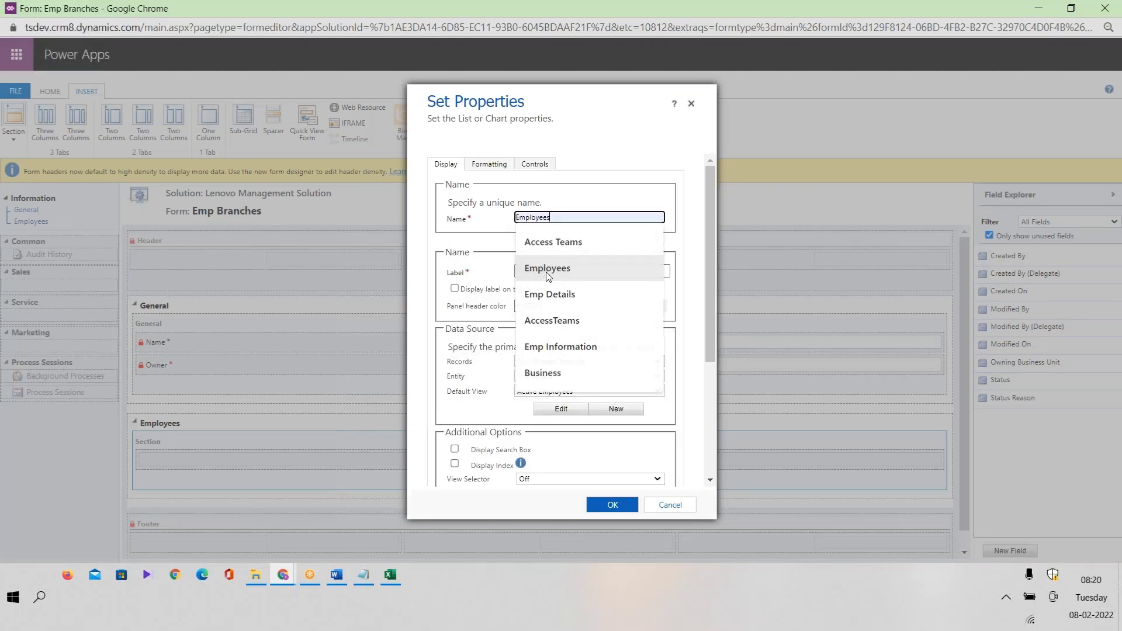
left_click(531, 268)
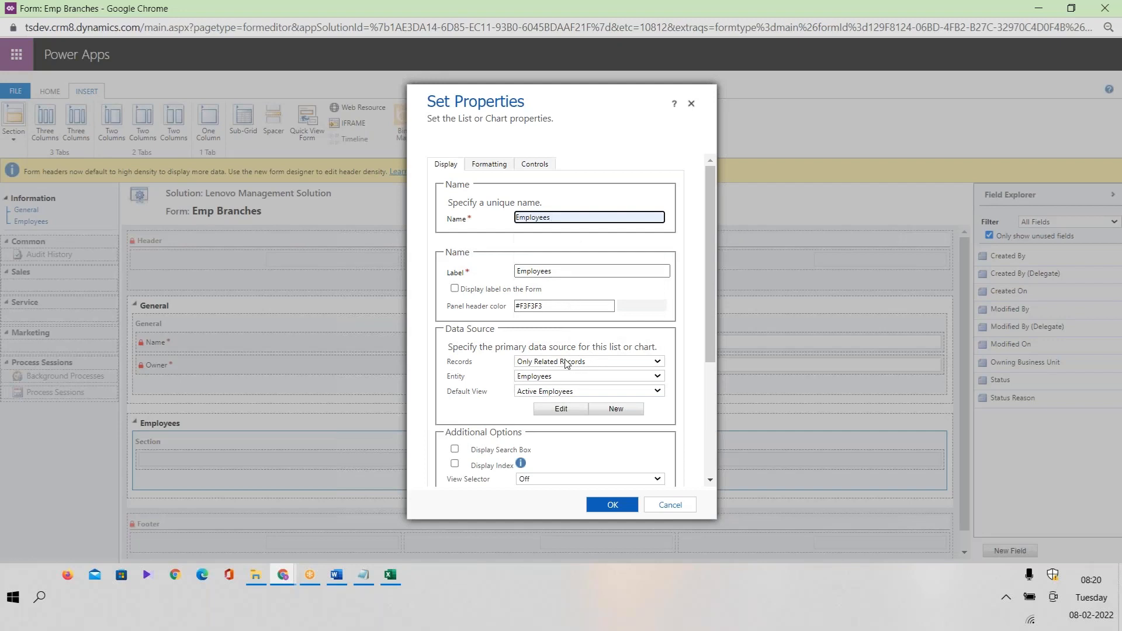
left_click(554, 378)
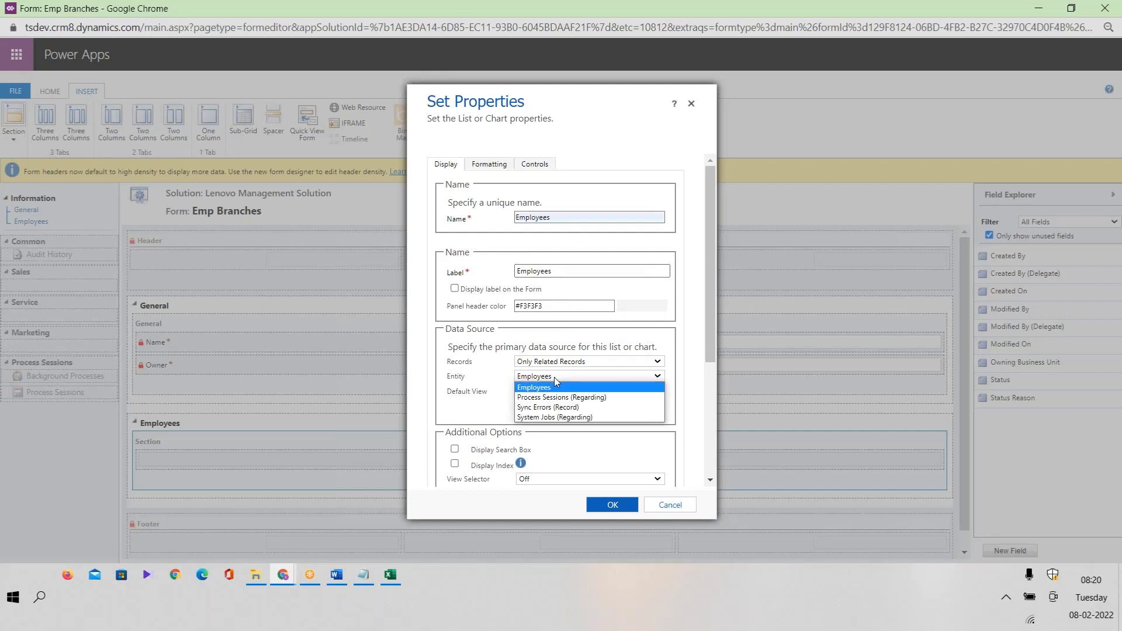
left_click(558, 388)
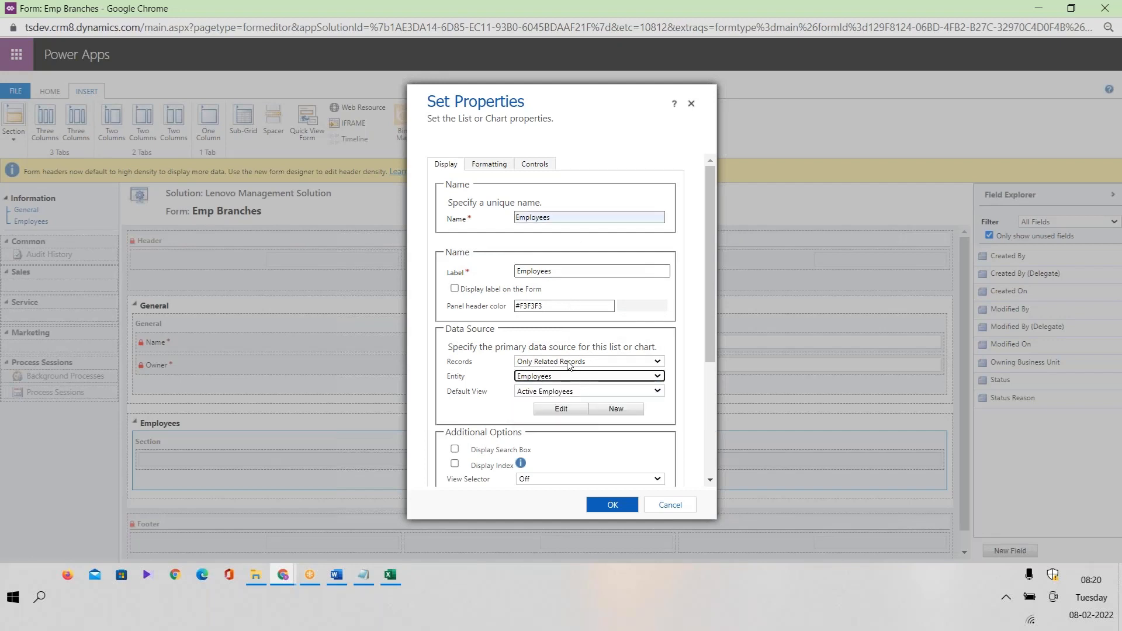
left_click(612, 505)
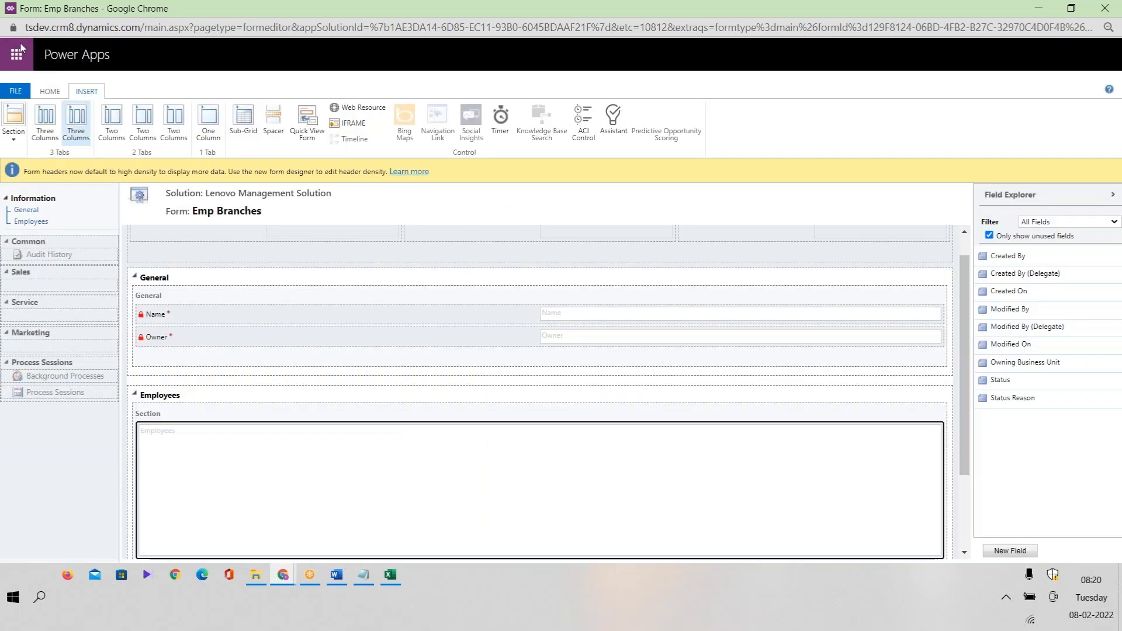
Step: Publish the Emp Branches form customizations and reload the Lenovo Services app in its browser window
left_click(49, 93)
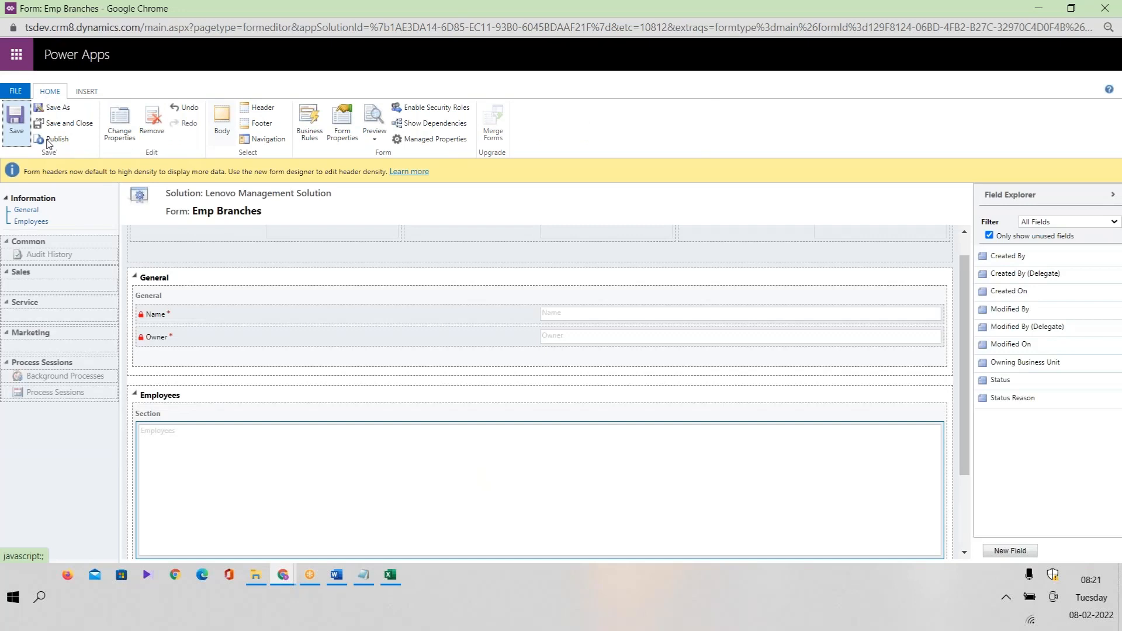
left_click(51, 140)
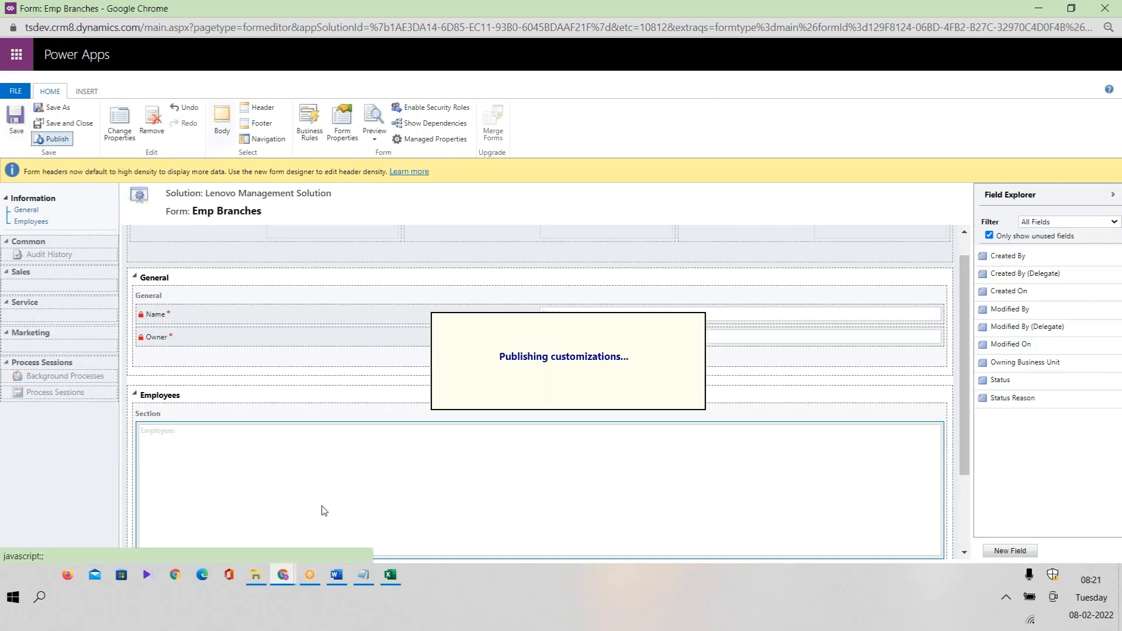
mouse_move(283, 574)
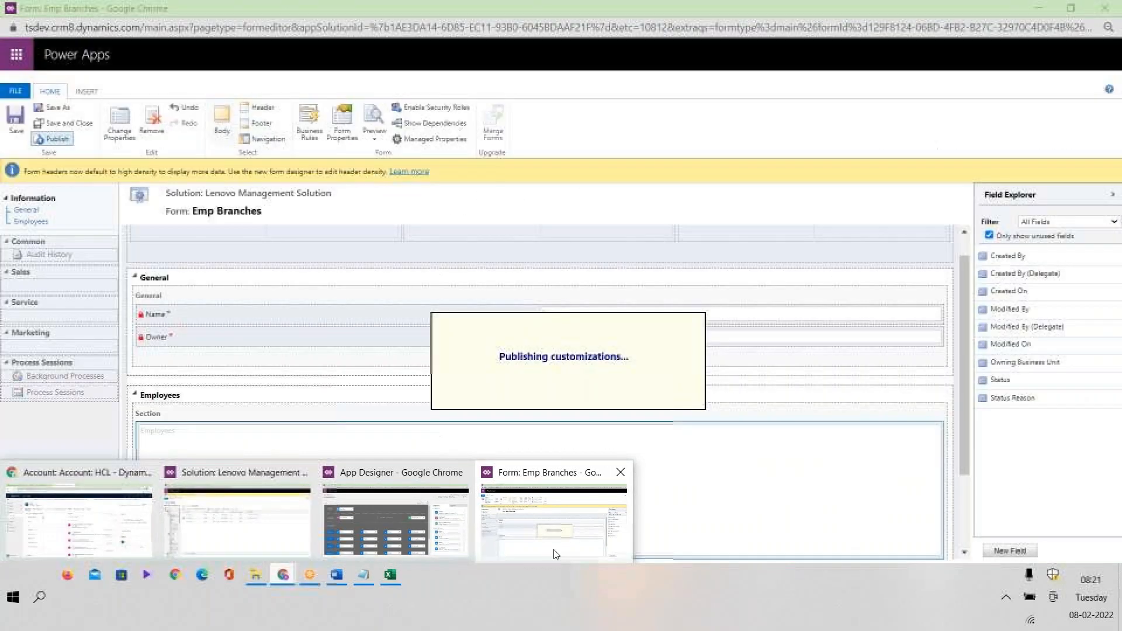
left_click(277, 574)
left_click(96, 546)
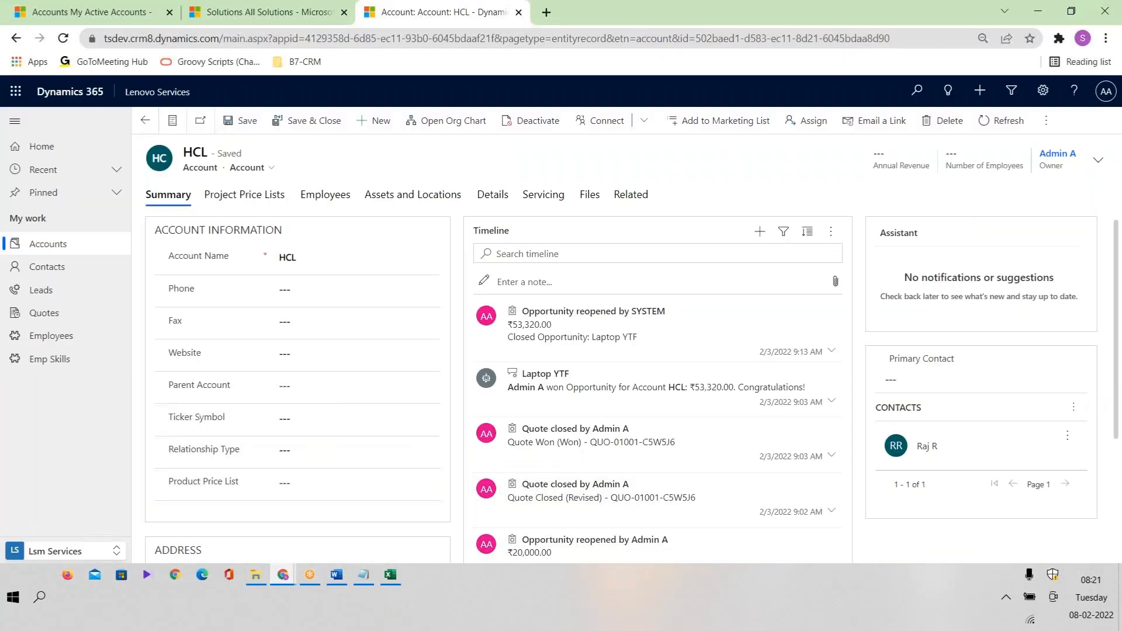
key("F5")
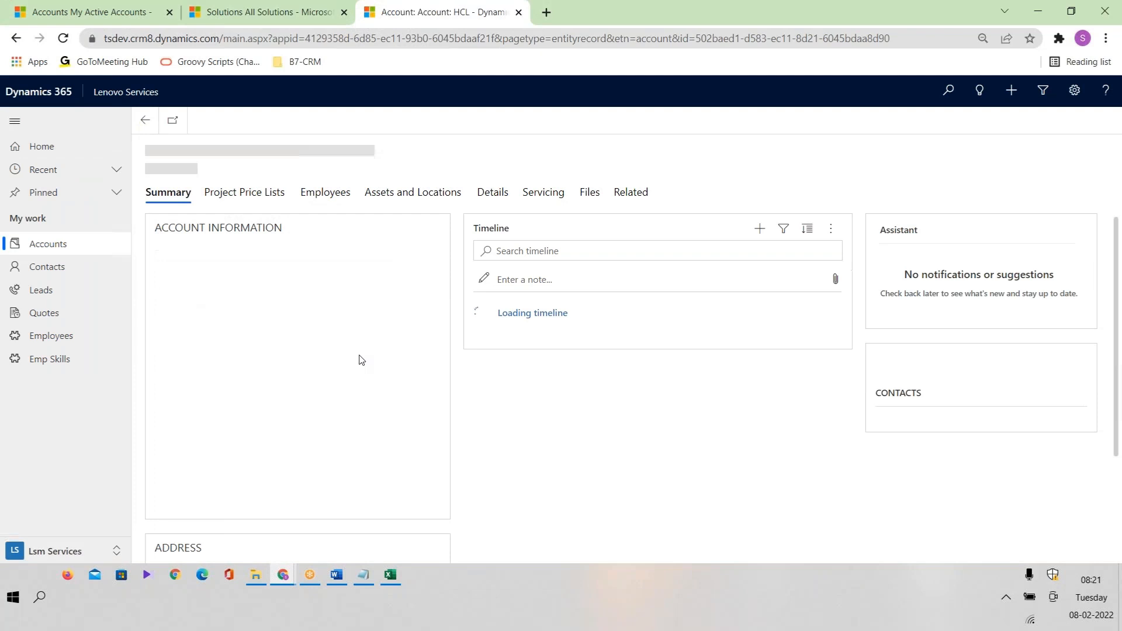
Step: Open the HCl-1 employee record and show its Emp Branches tab
left_click(82, 343)
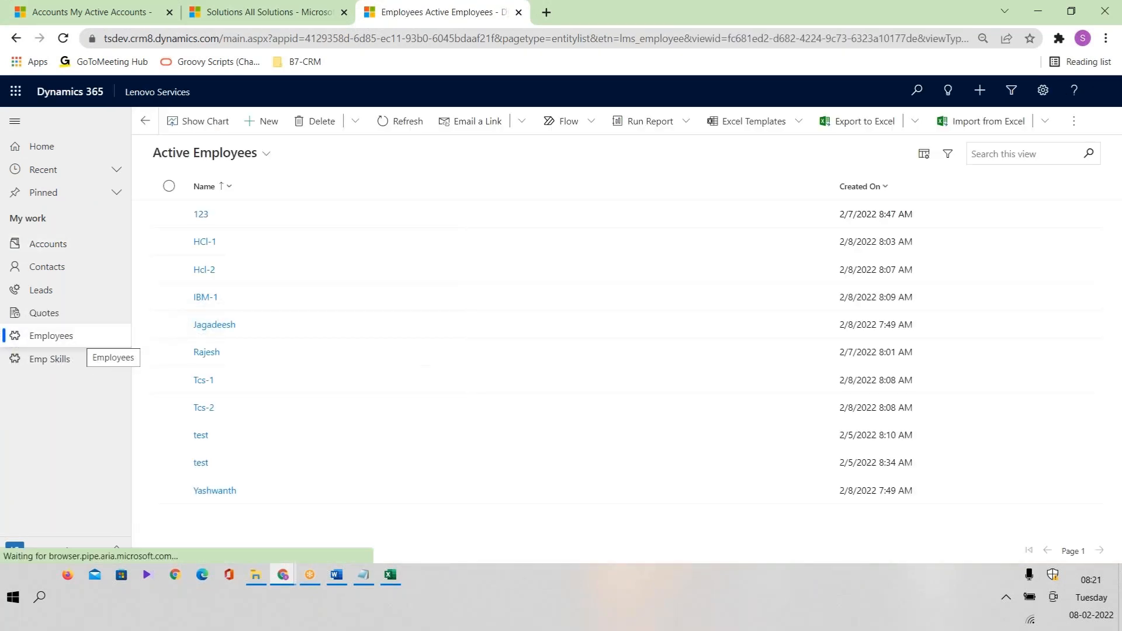
left_click(211, 243)
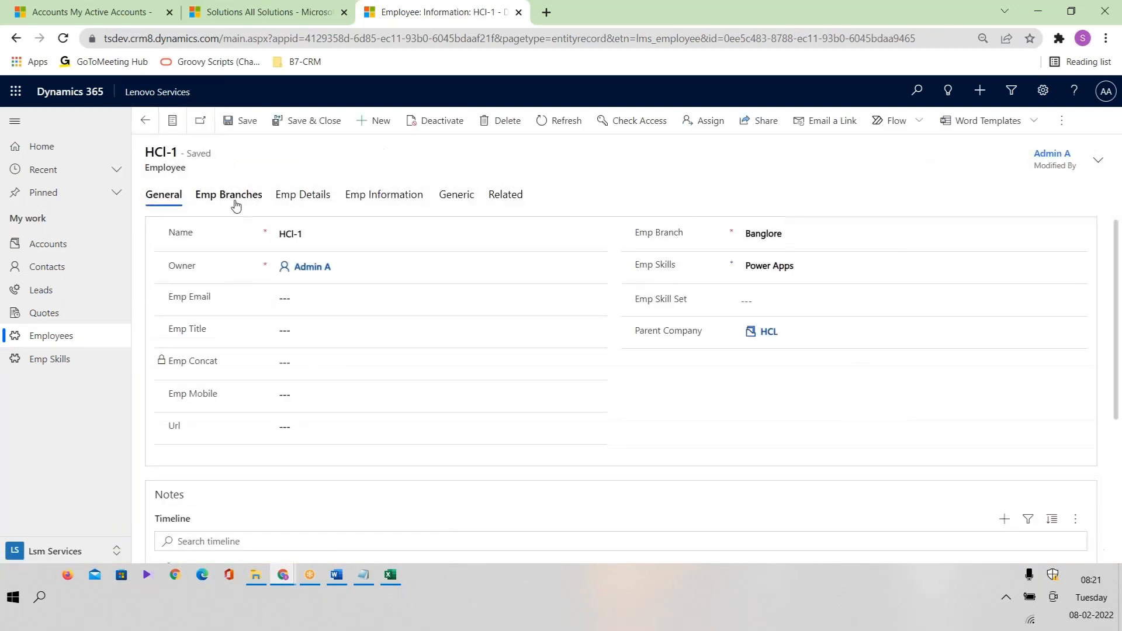
left_click(232, 200)
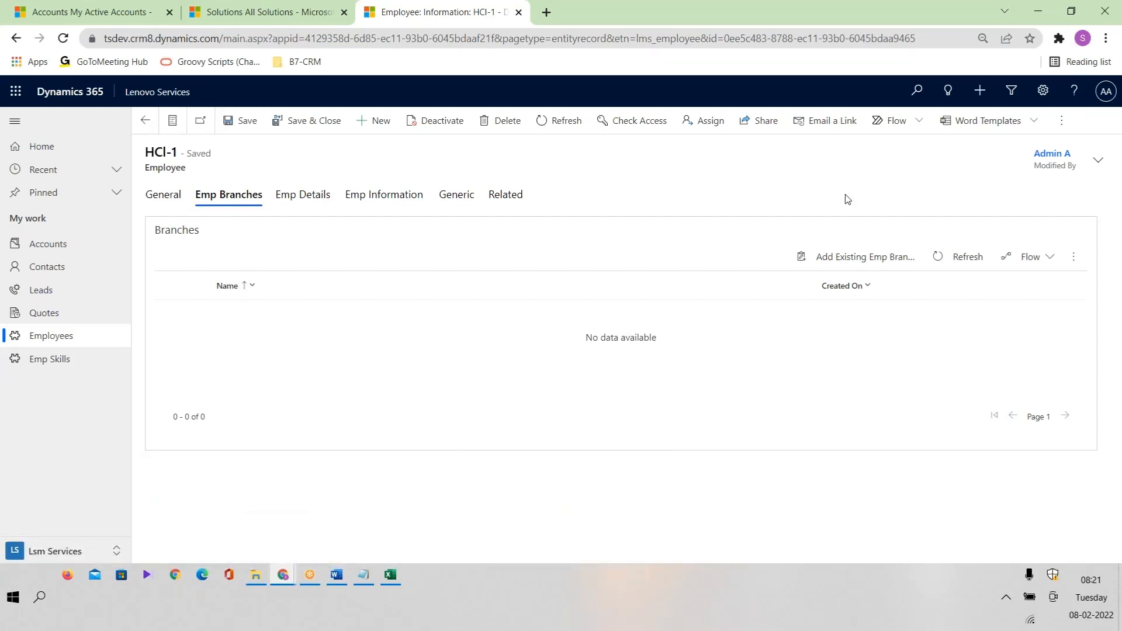
Step: Start a new Emp Branches record from the existing-record lookup of the Branches sub-grid, leaving the employee page
left_click(847, 266)
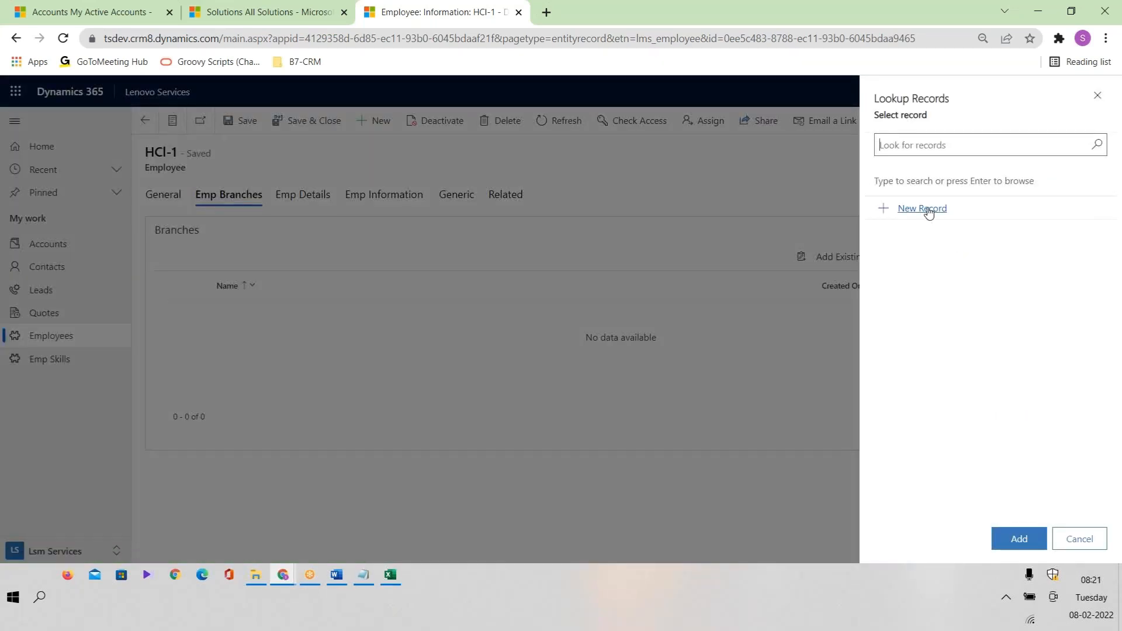
left_click(929, 211)
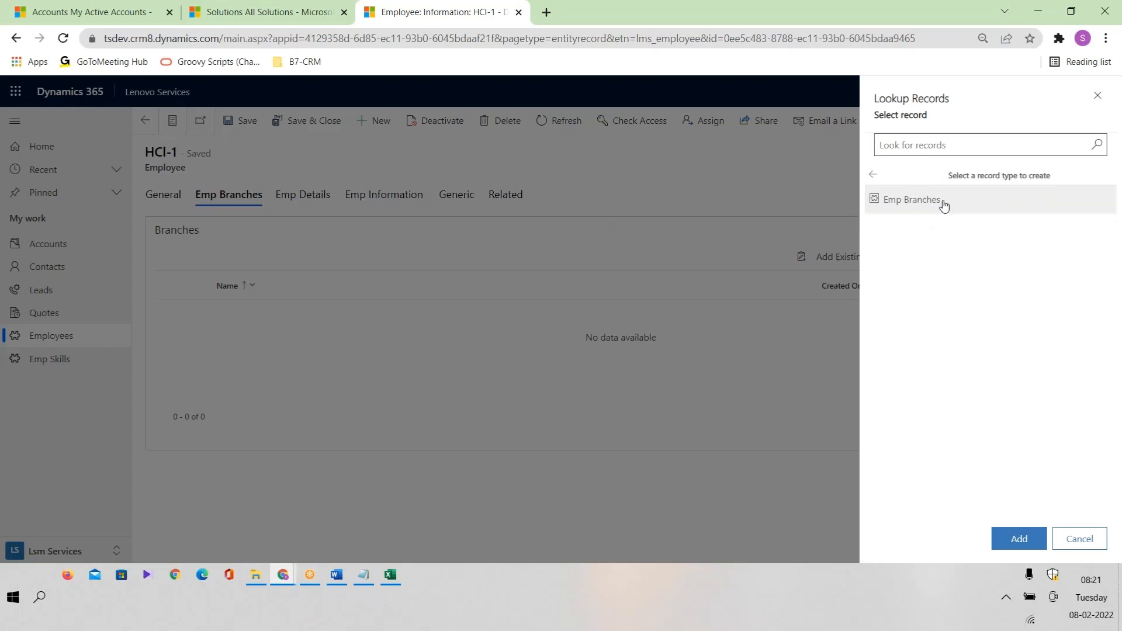
left_click(907, 202)
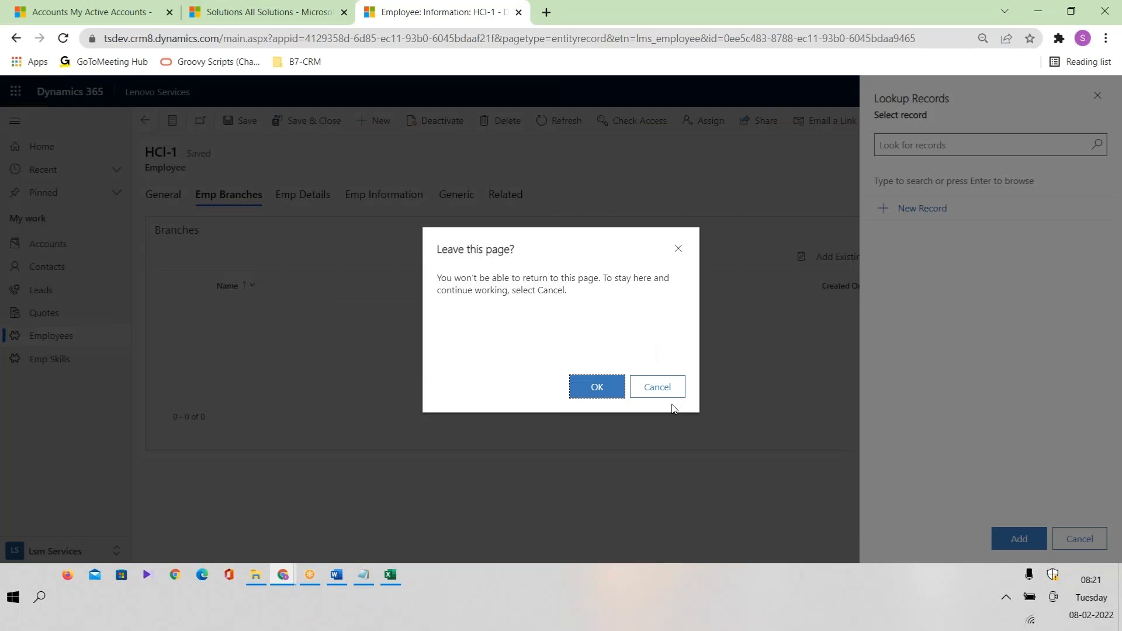
left_click(597, 386)
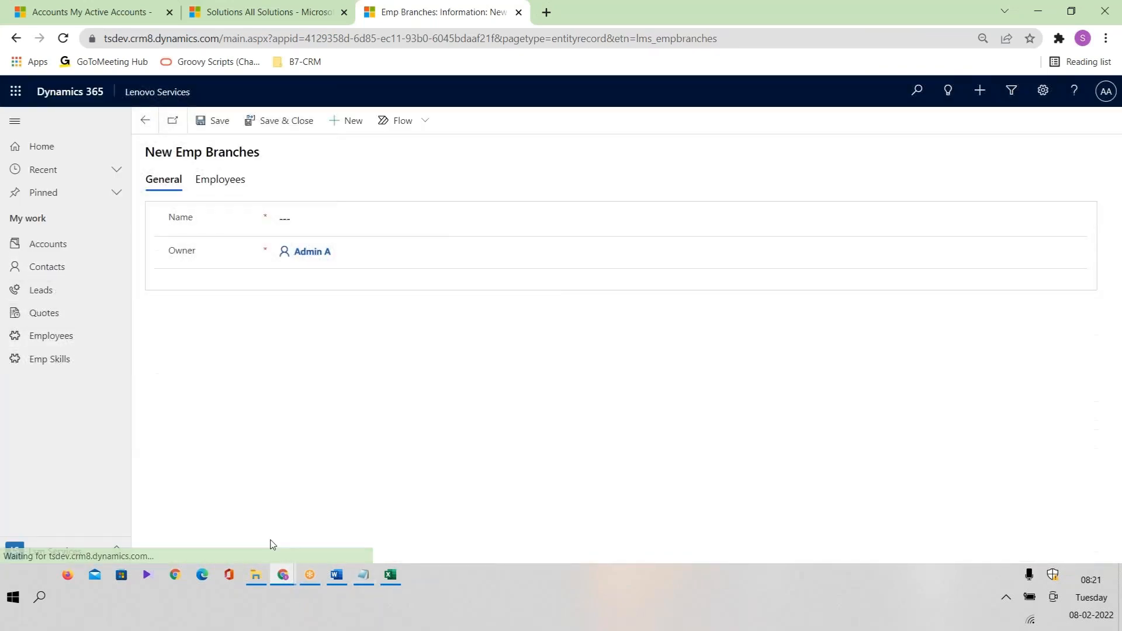
Step: In the App Designer window, open the Lenovo Services site map and add a subarea of type Entity to the Lsm Services area
mouse_move(283, 574)
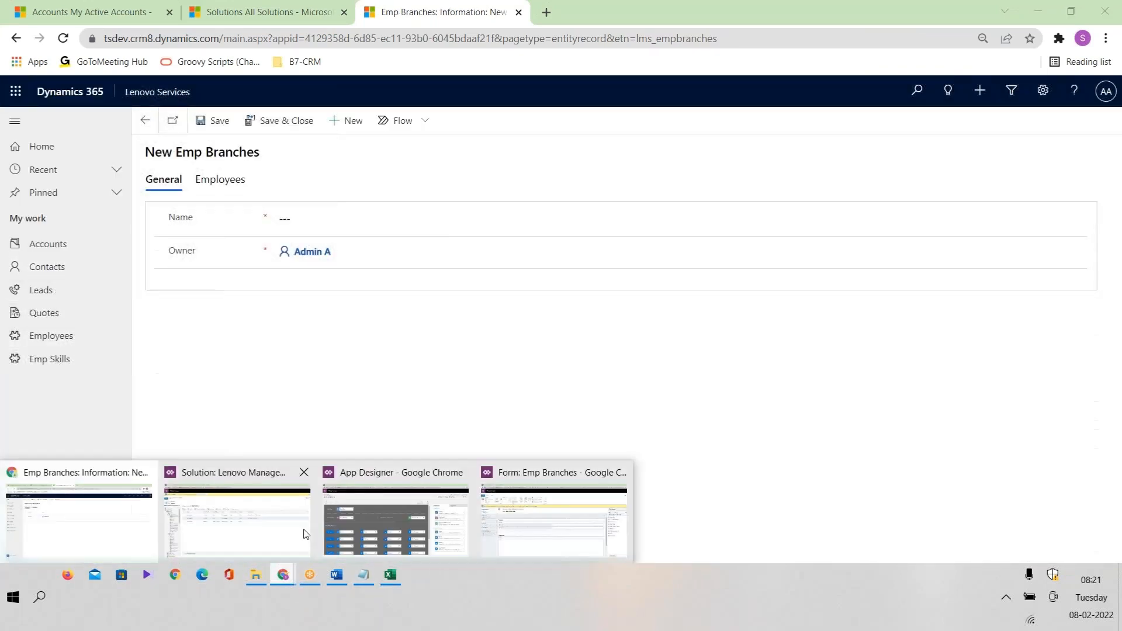
left_click(376, 508)
left_click(225, 187)
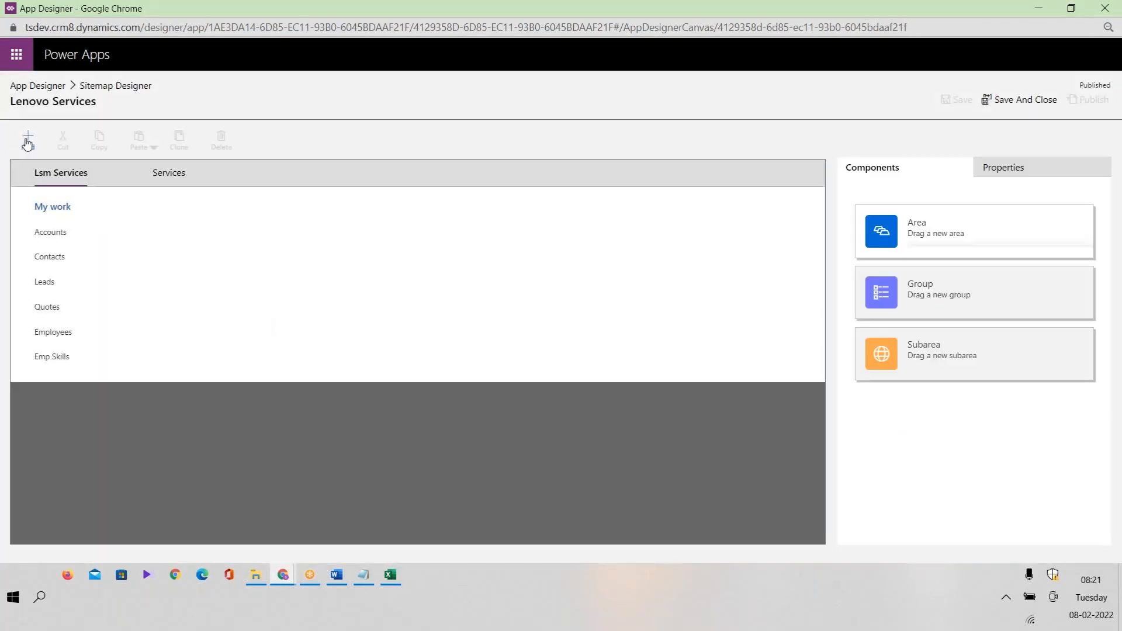
left_click(28, 143)
left_click(243, 353)
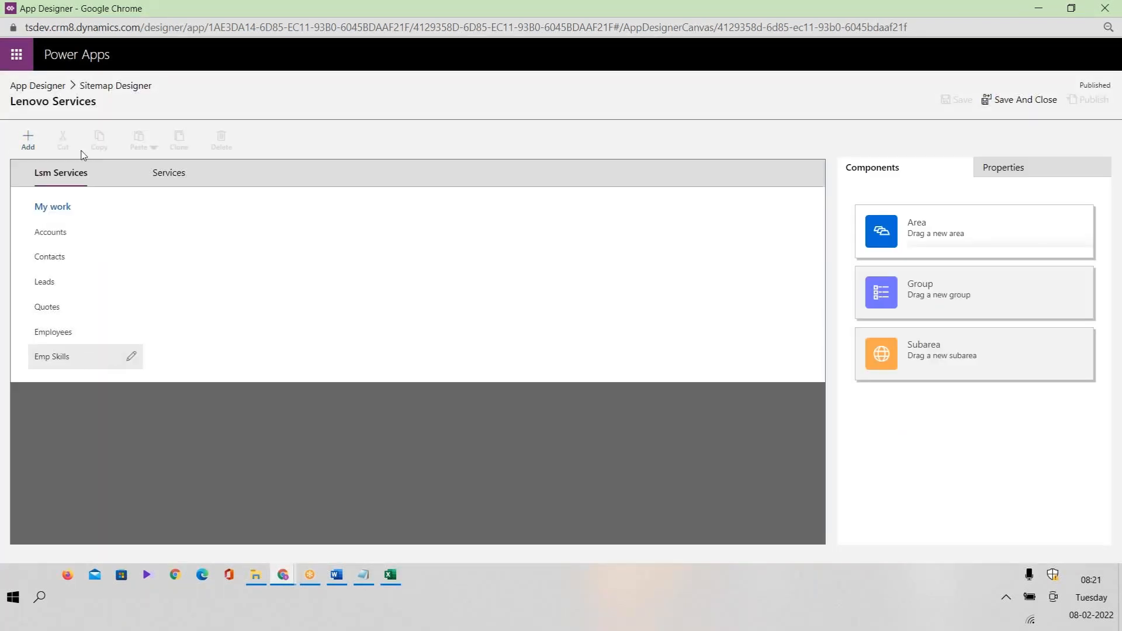
left_click(28, 144)
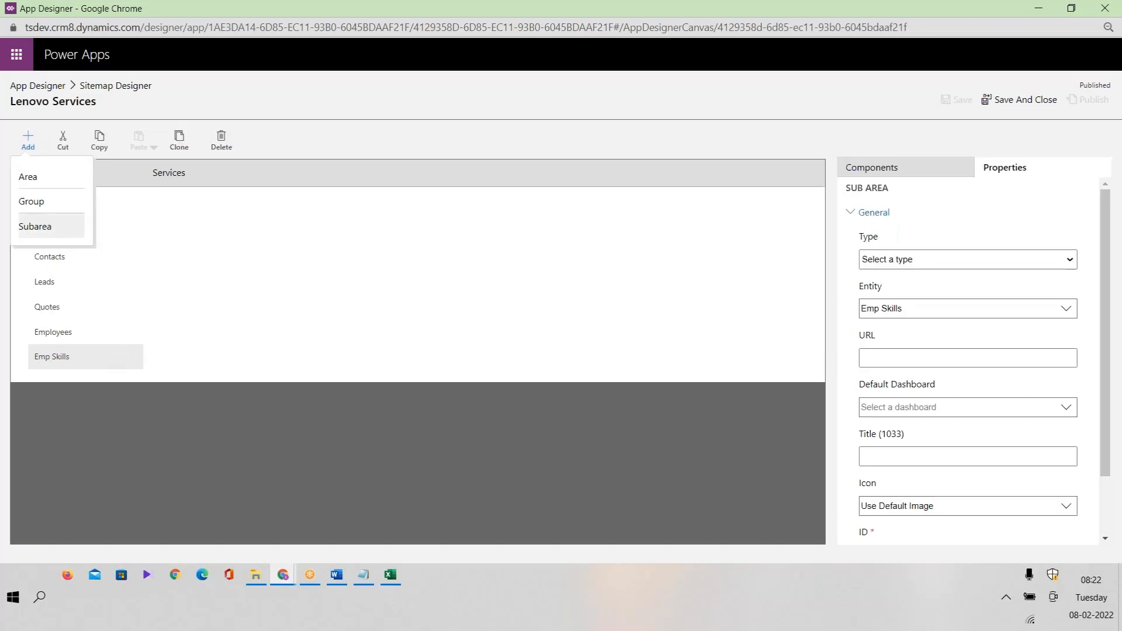
left_click(49, 234)
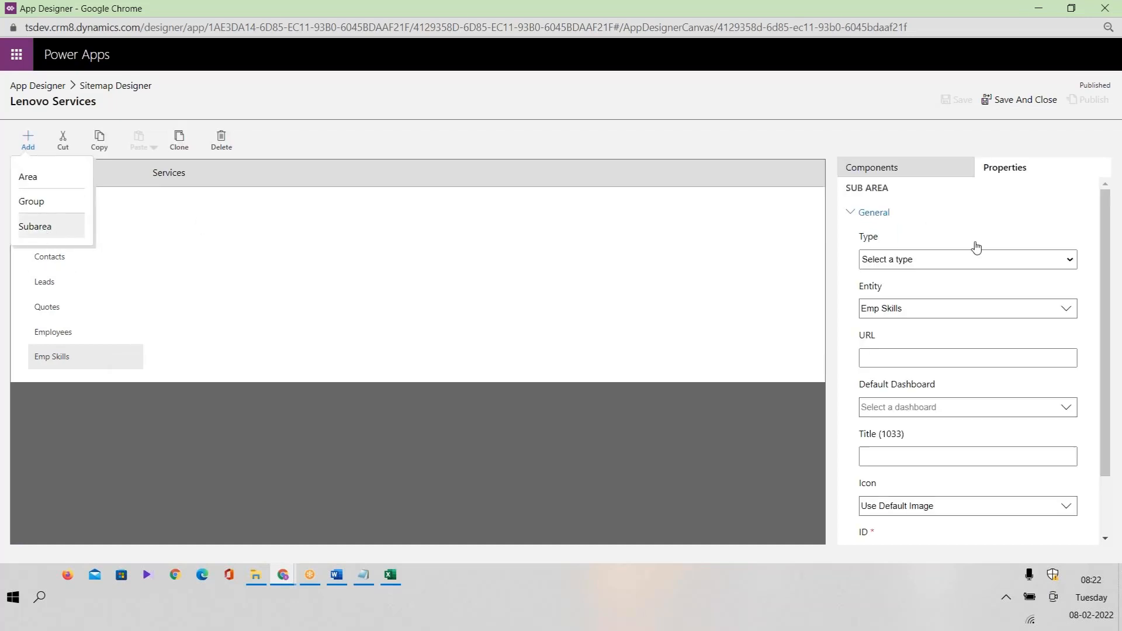
left_click(935, 263)
left_click(874, 297)
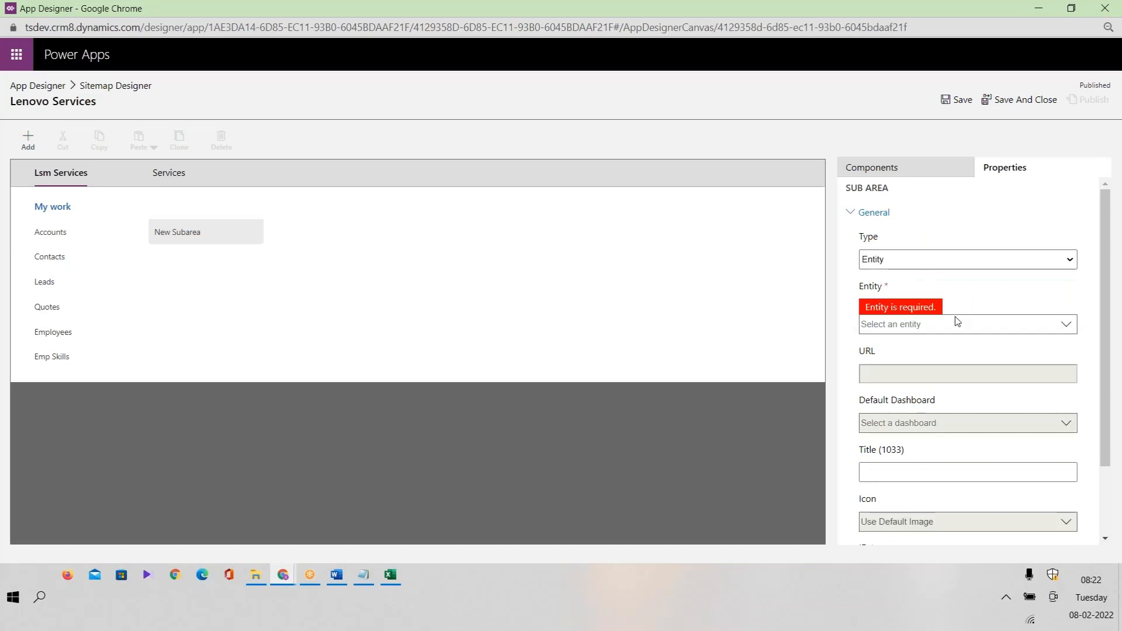
Step: Search the new subarea's entity choices for "branches" and "emp b", and look through the unfiltered list
left_click(921, 324)
type("ba")
key("BackSpace")
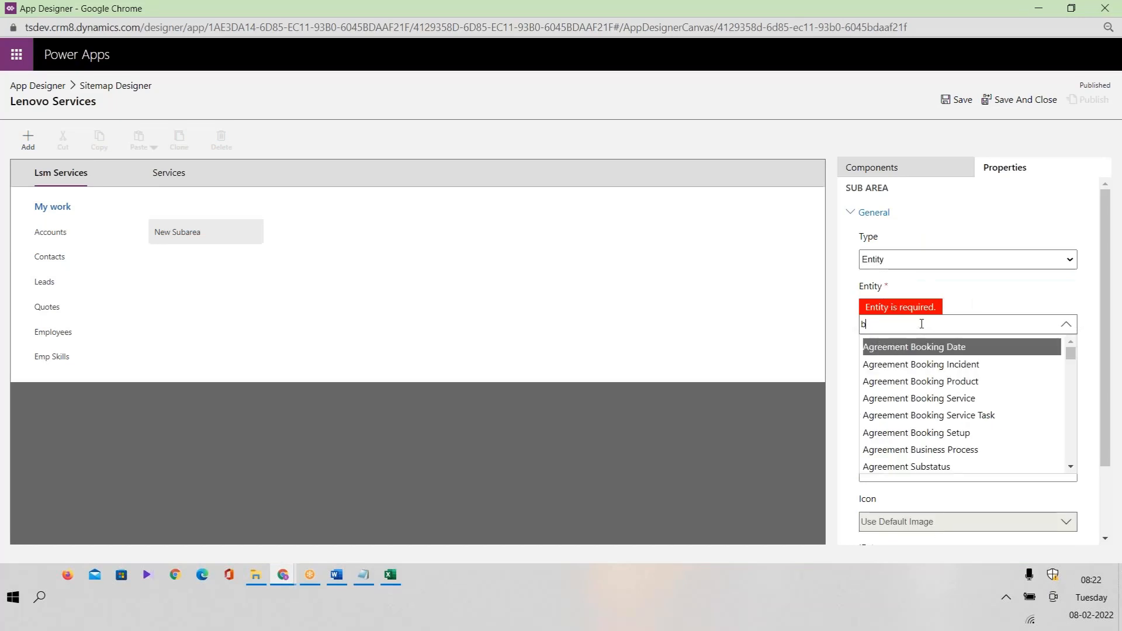
type("ra")
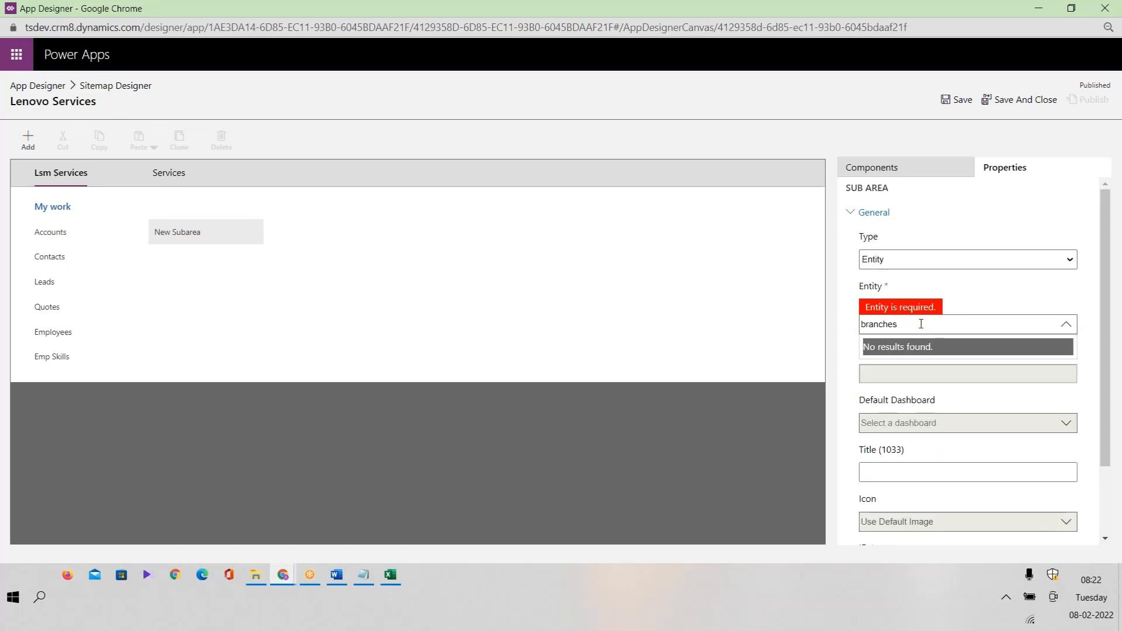
type("nche")
key("BackSpace")
key("BackSpace")
key("BackSpace")
key("BackSpace")
key("BackSpace")
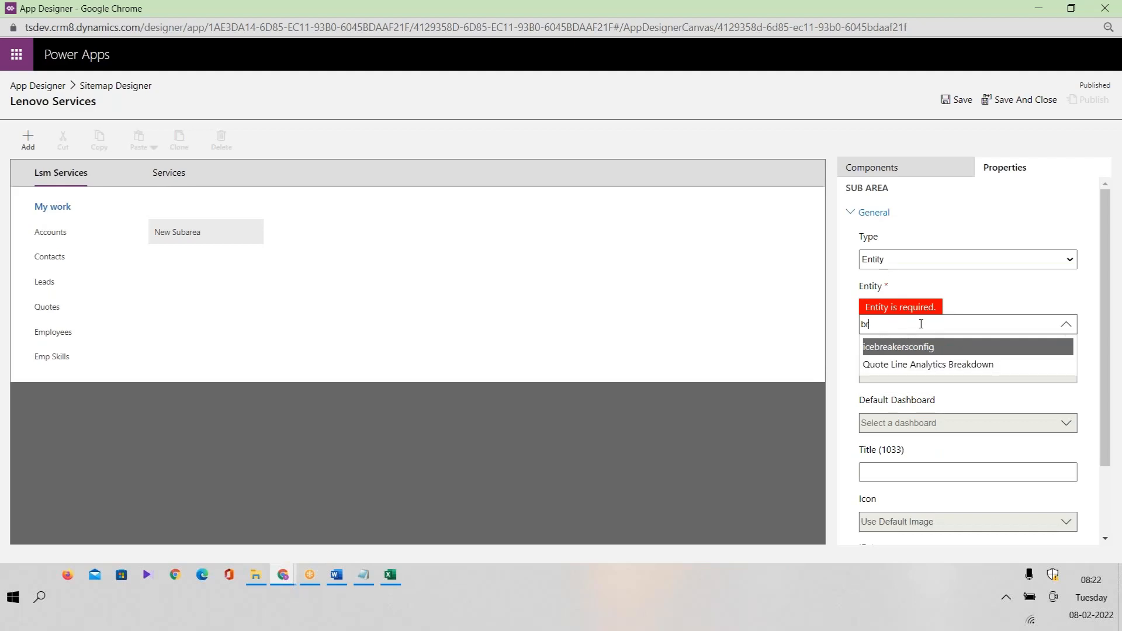
key("BackSpace")
key("BackSpace")
type("e")
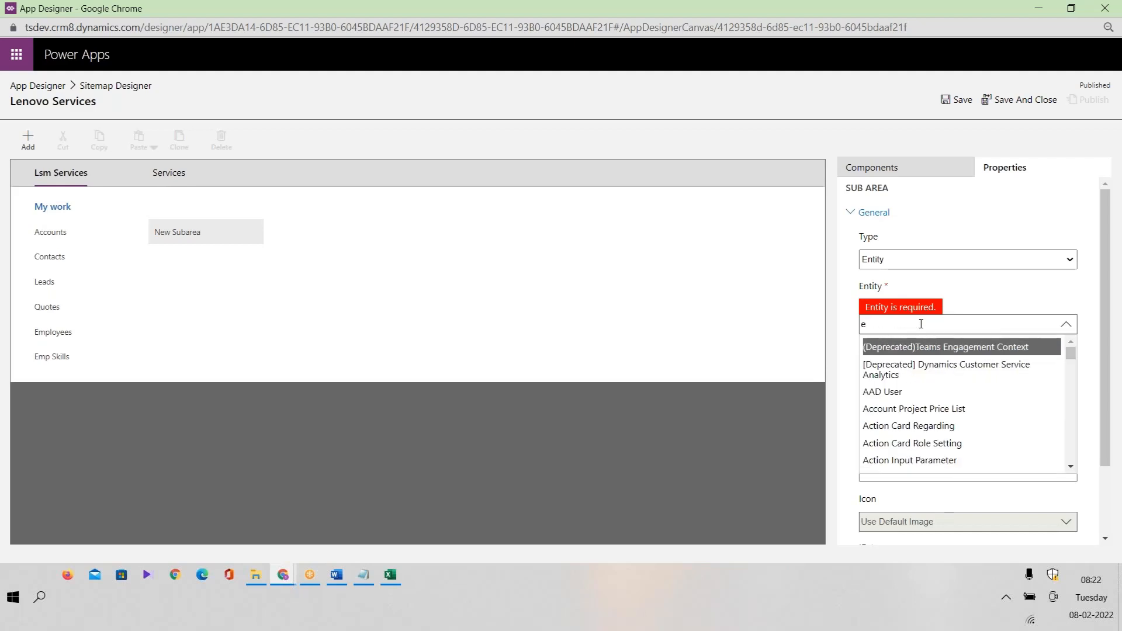
type("mp")
type(" r")
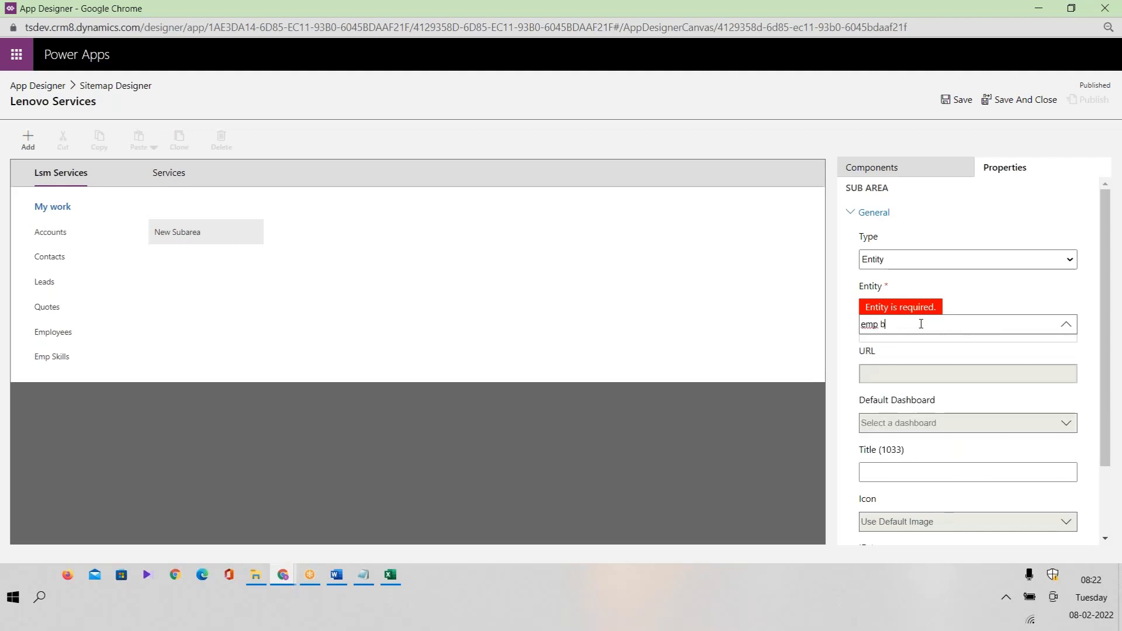
key("BackSpace")
key("BackSpace")
key("BackSpace")
key("BackSpace")
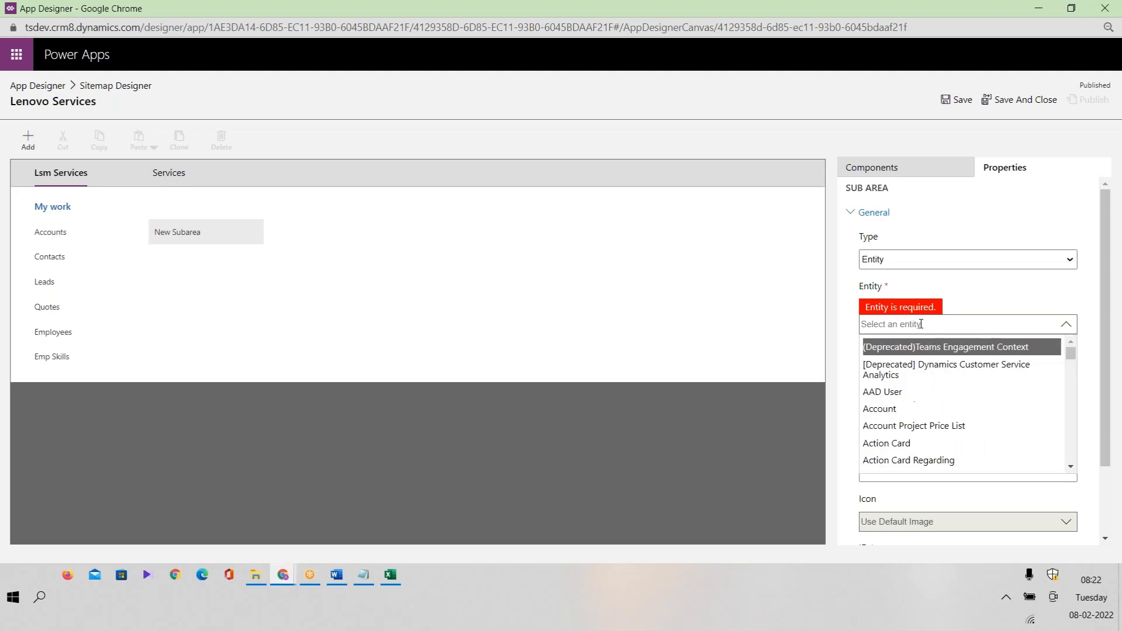
left_click_drag(1071, 352, 1050, 383)
scroll(1050, 384, "up", 15)
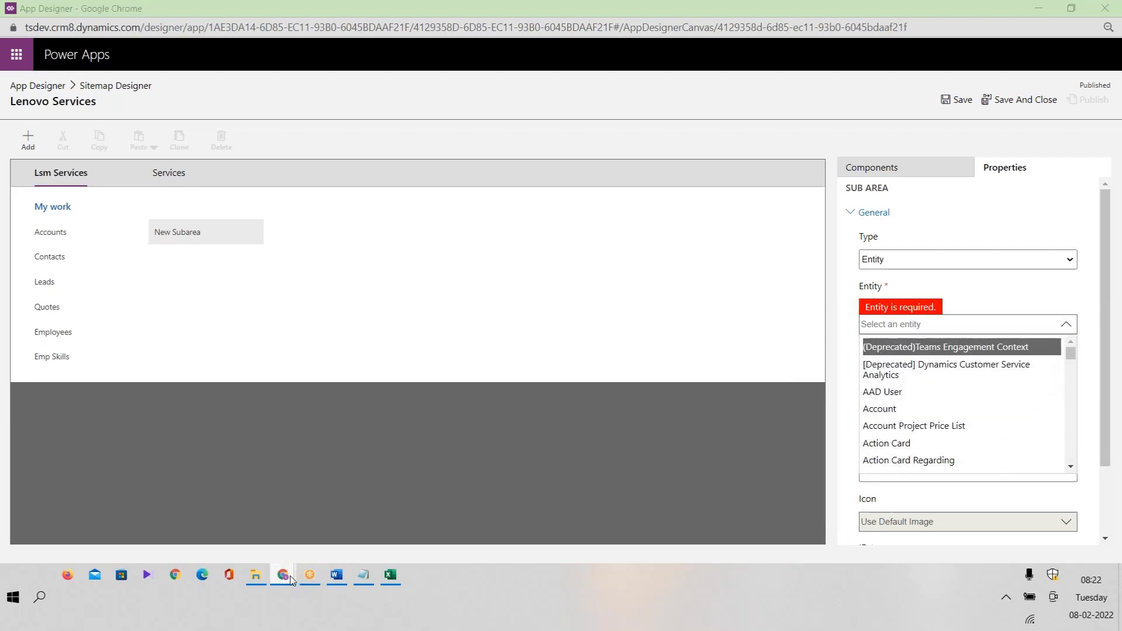
Step: Switch to the Lenovo Management Solution window and publish the Emp Branches and Employee entities
mouse_move(283, 578)
left_click(248, 529)
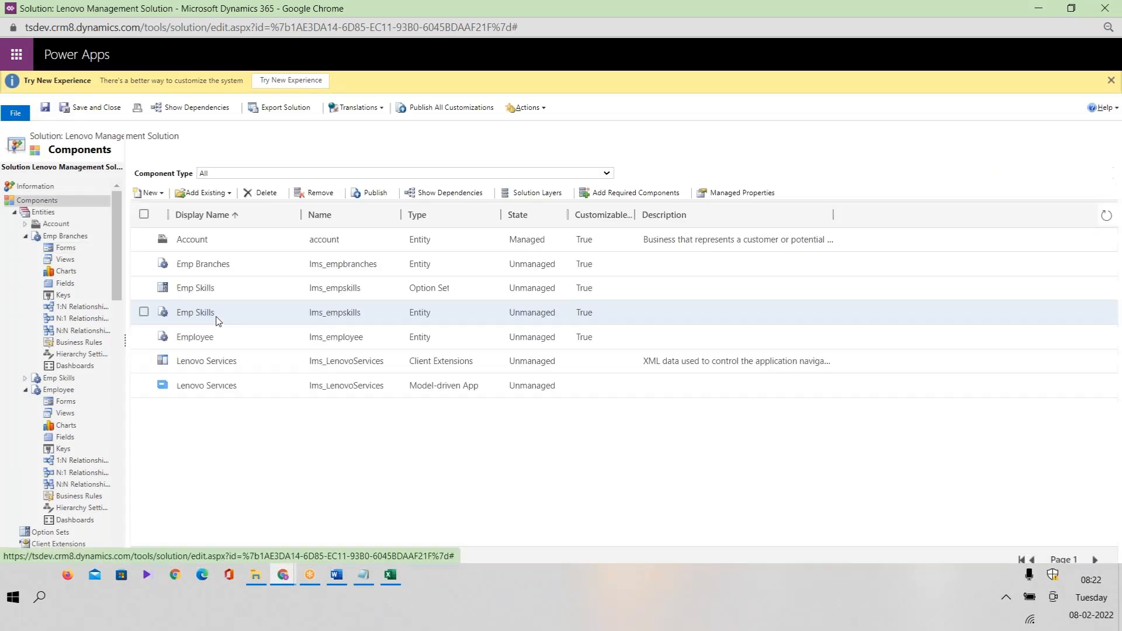
left_click(144, 263)
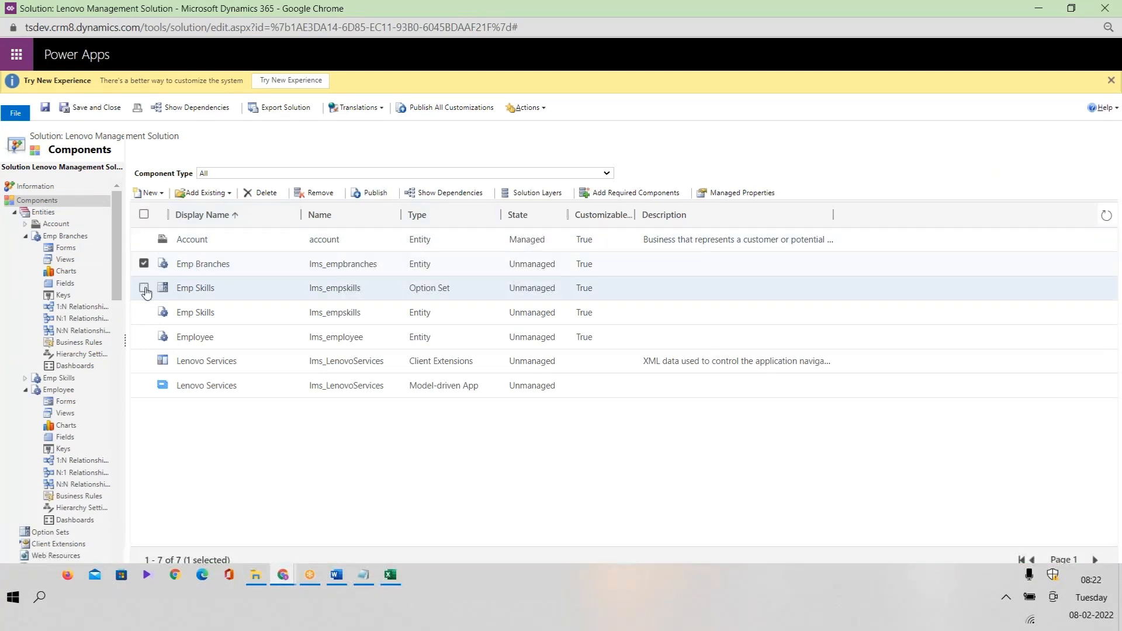
left_click(143, 336)
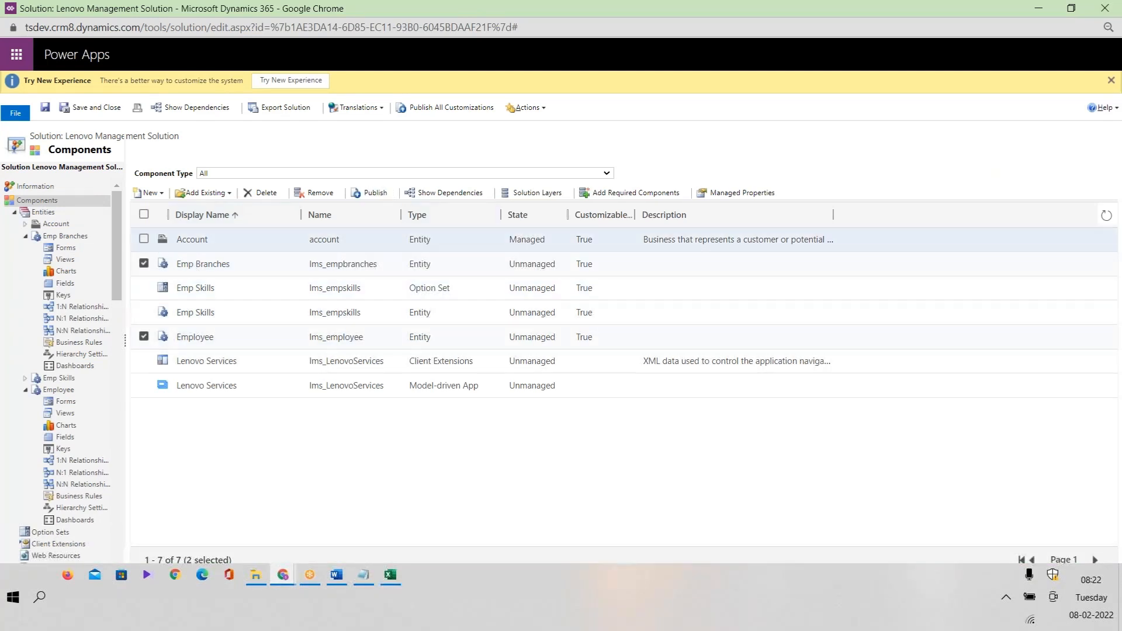
left_click(360, 196)
Step: Close the App Designer window and reopen the Lenovo Services app's site map from the solution's components
mouse_move(279, 577)
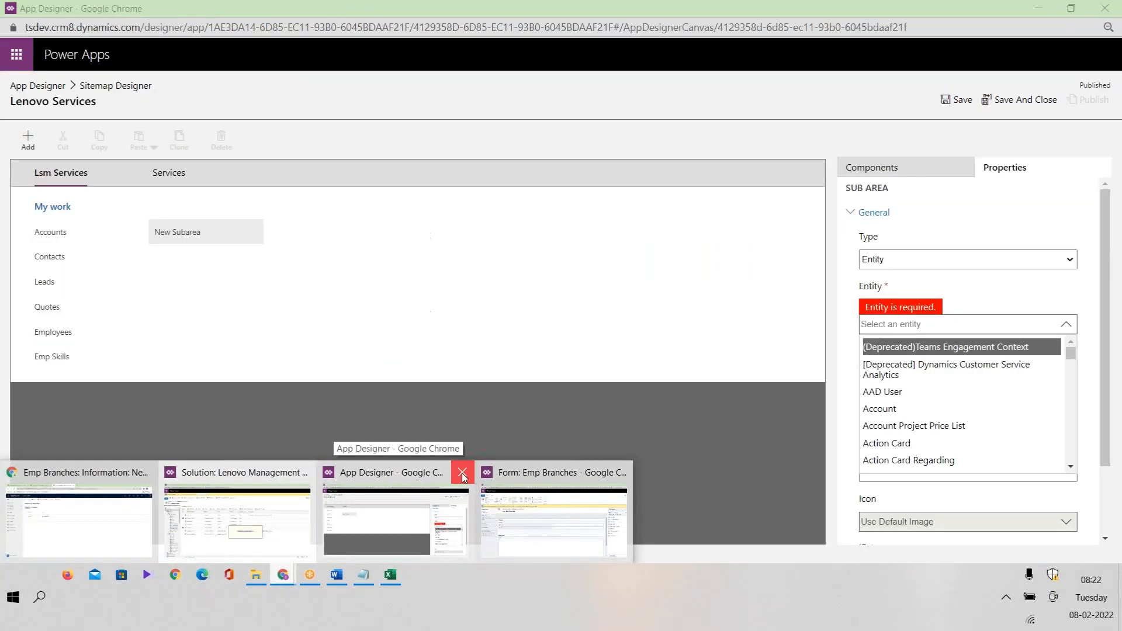
left_click(462, 472)
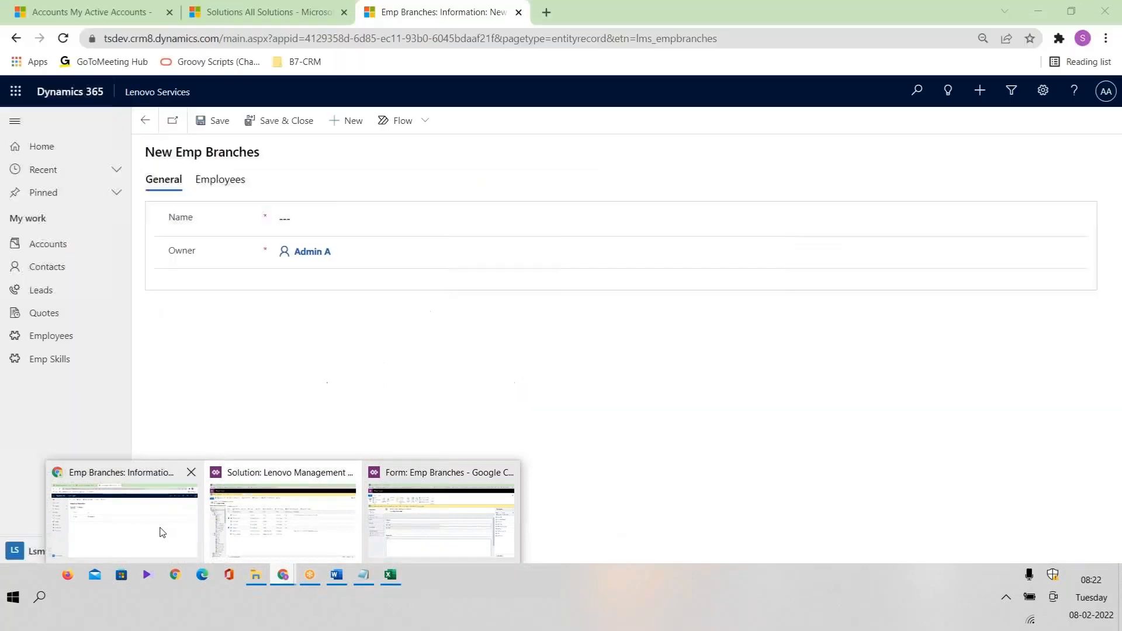
left_click(163, 532)
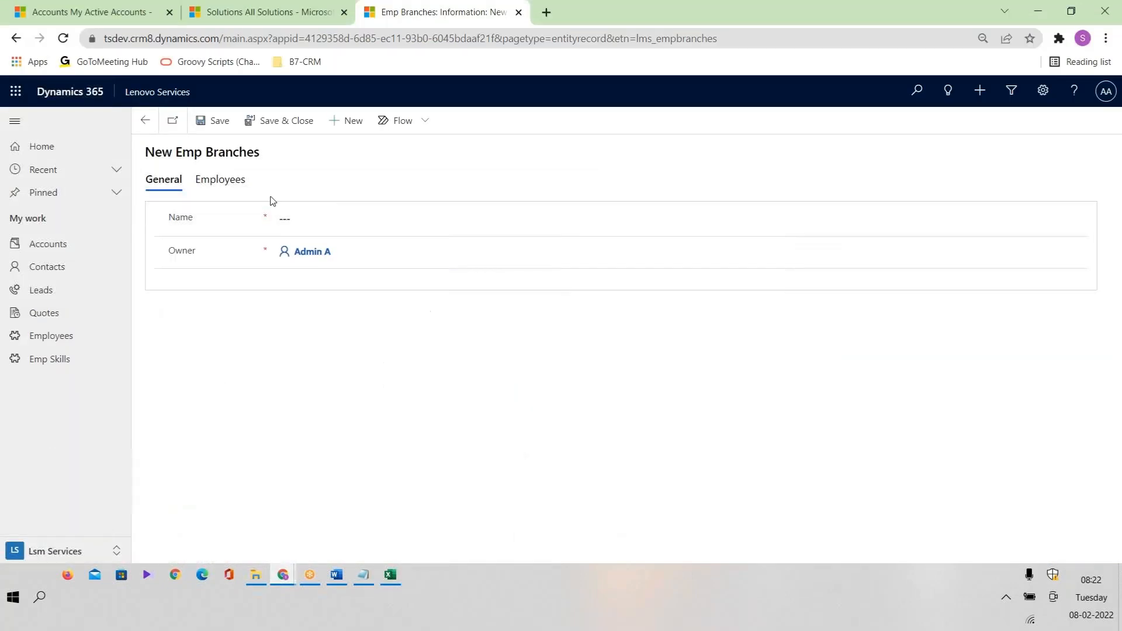
left_click(253, 5)
mouse_move(284, 575)
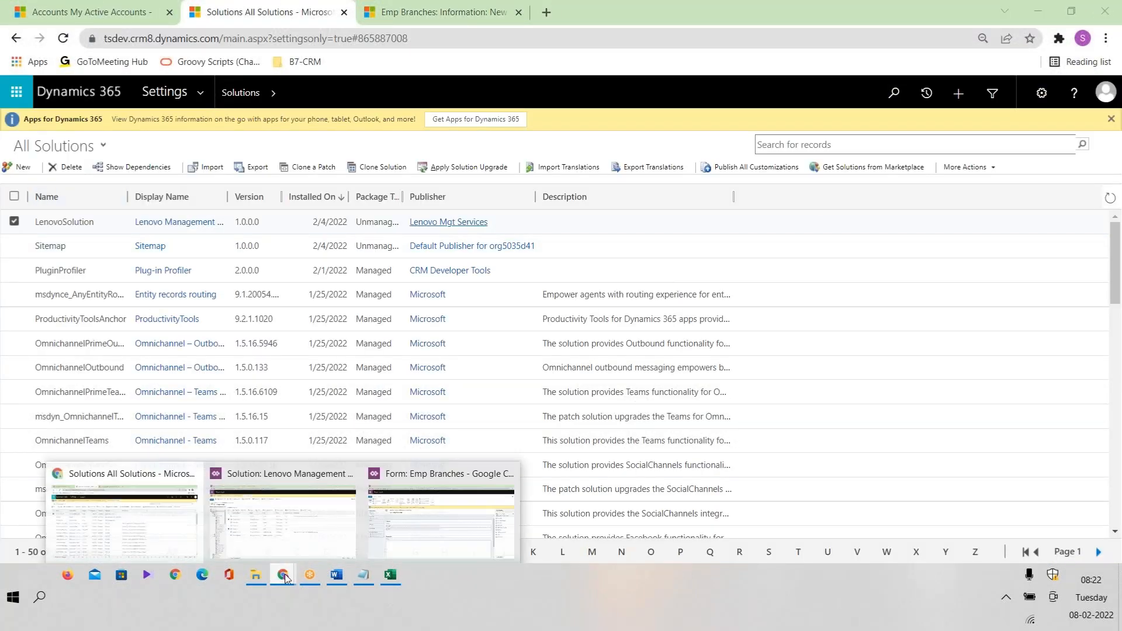
left_click(252, 509)
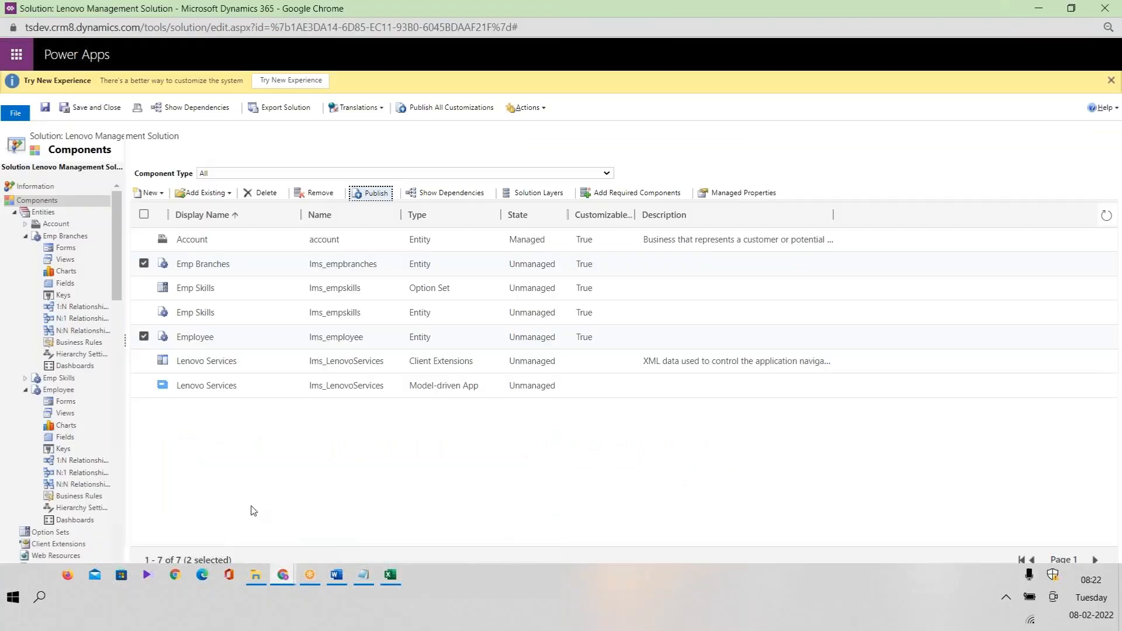
left_click(281, 386)
double_click(282, 387)
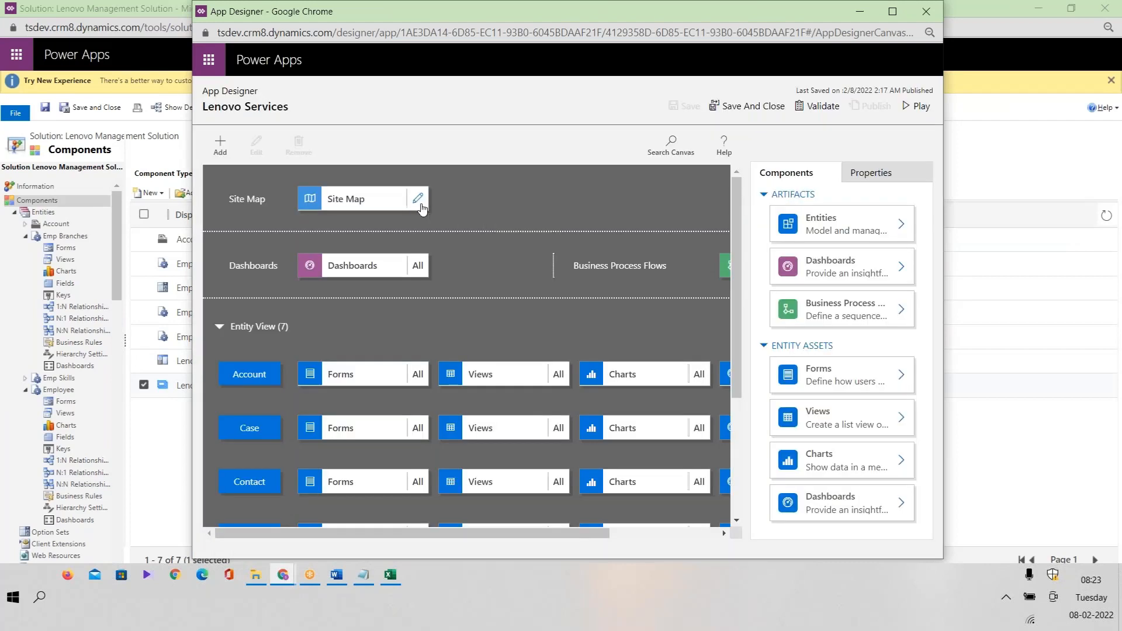
left_click(422, 199)
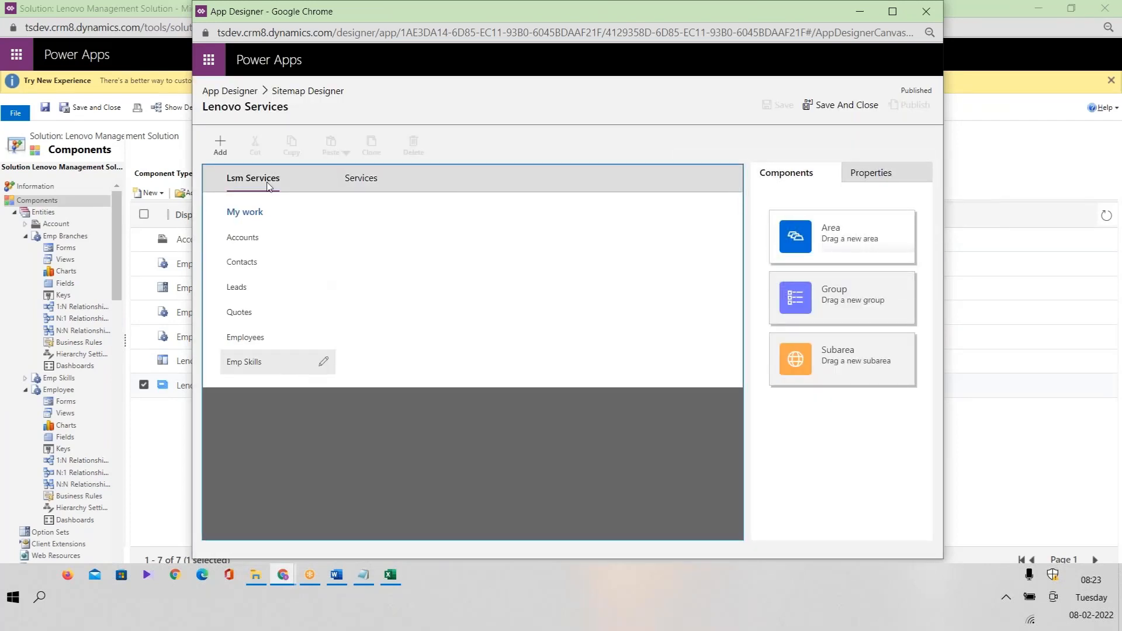
Step: Add a subarea of type Entity to the Lsm Services area and set its entity to Emp Branches
left_click(221, 147)
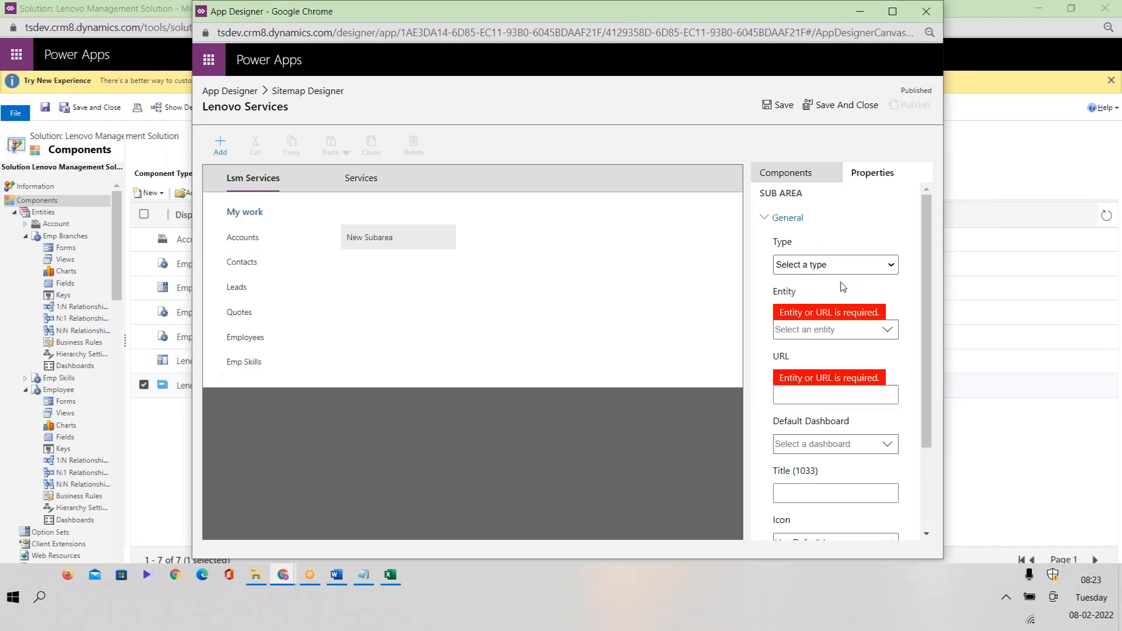
left_click(830, 266)
left_click(800, 303)
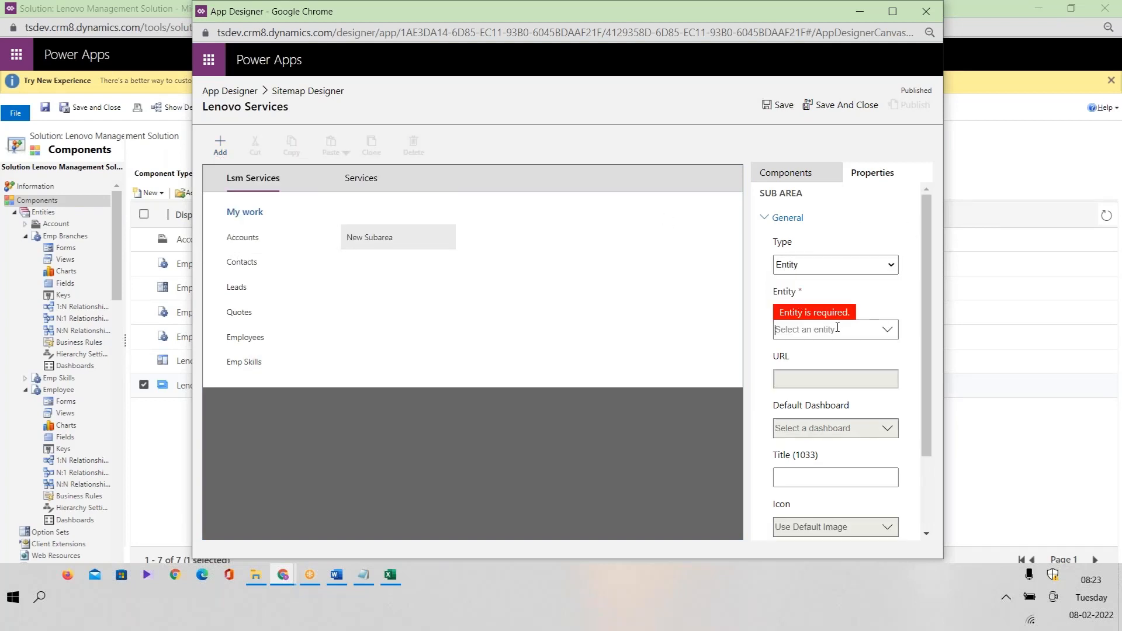
left_click(837, 328)
type("bra")
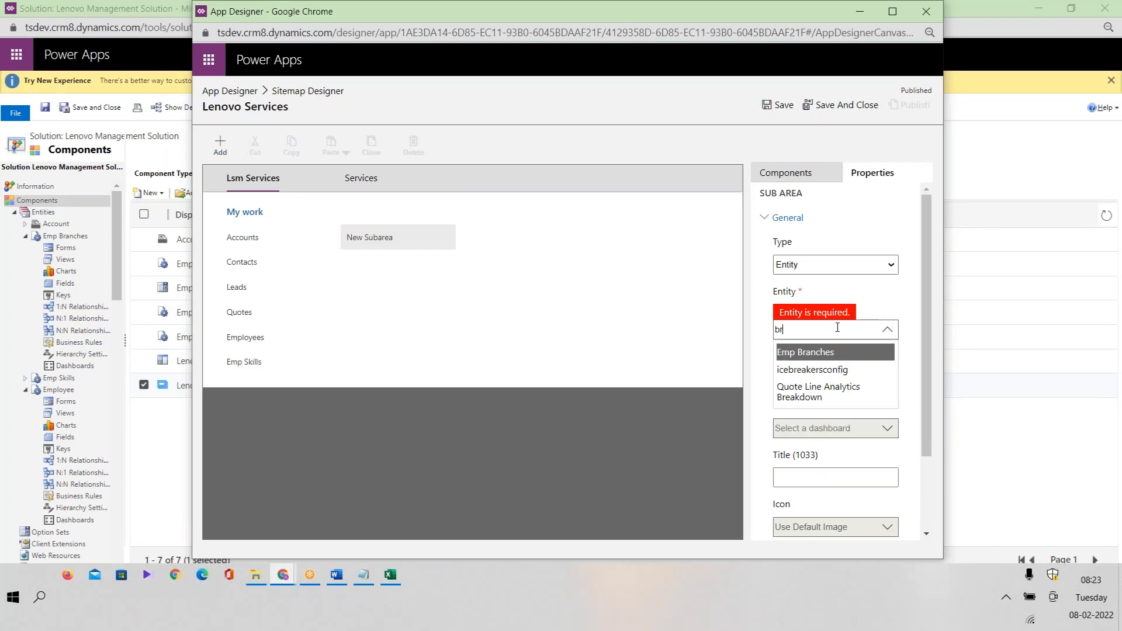
left_click(822, 352)
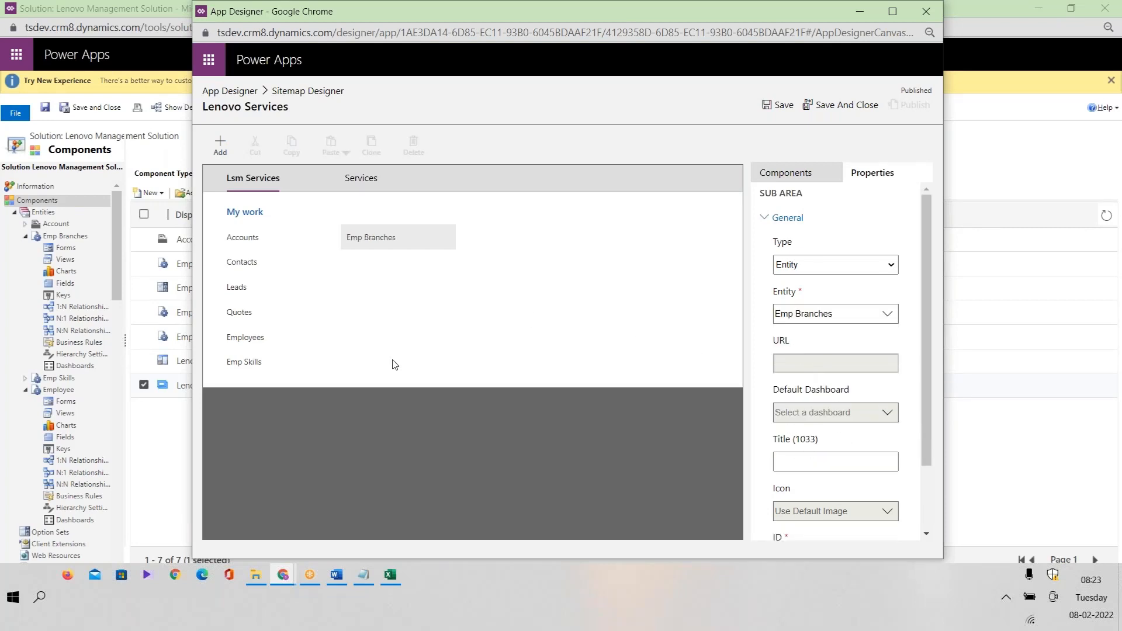
Step: Save and publish the Lenovo Services site map
mouse_move(407, 236)
left_click(778, 111)
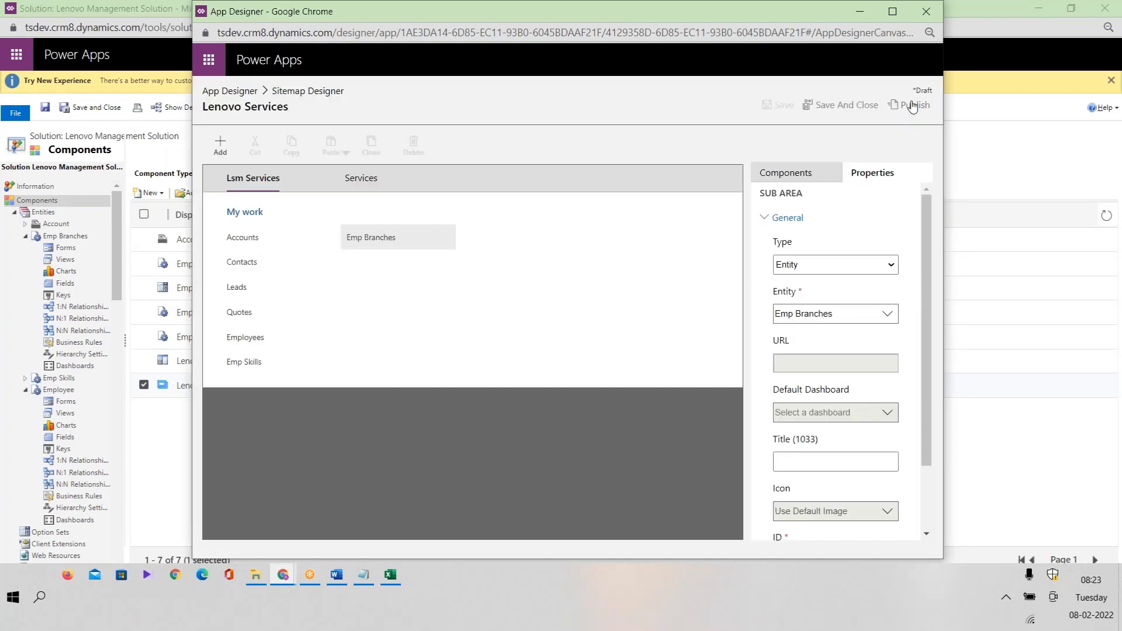
left_click(913, 106)
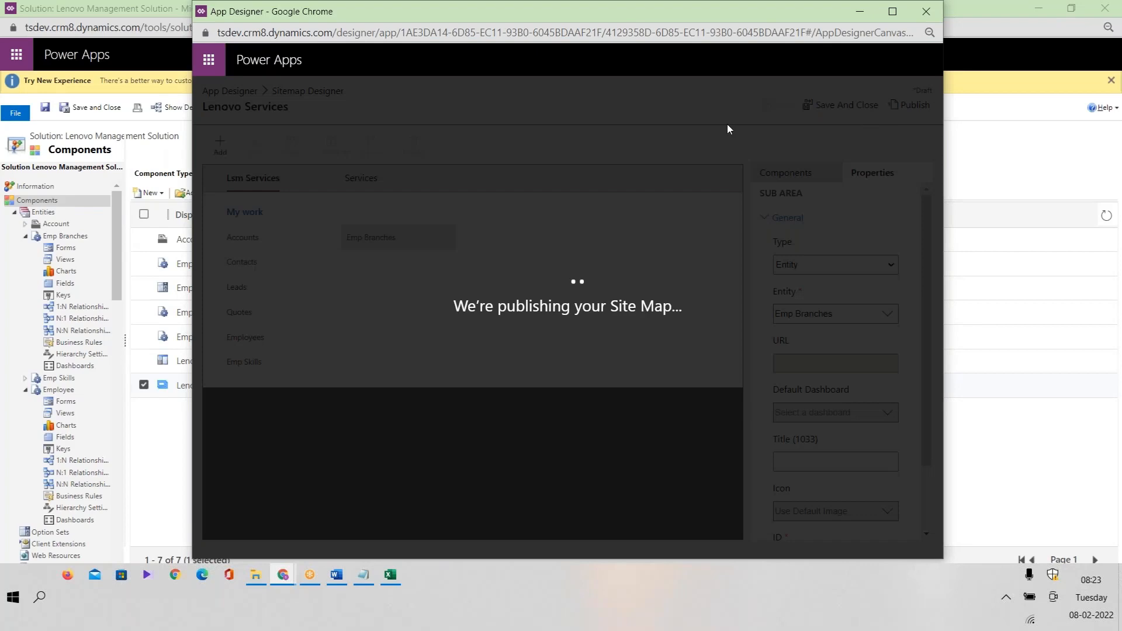
Step: Reload the Lenovo Services app in the main browser window and open its Emp Branches list
mouse_move(287, 576)
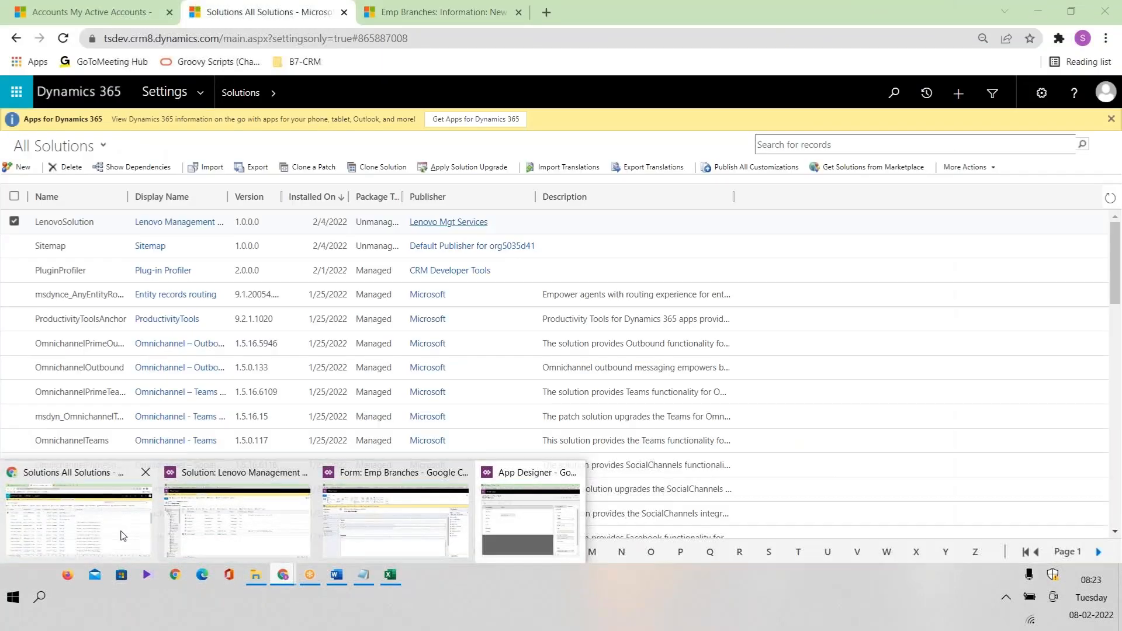
left_click(119, 529)
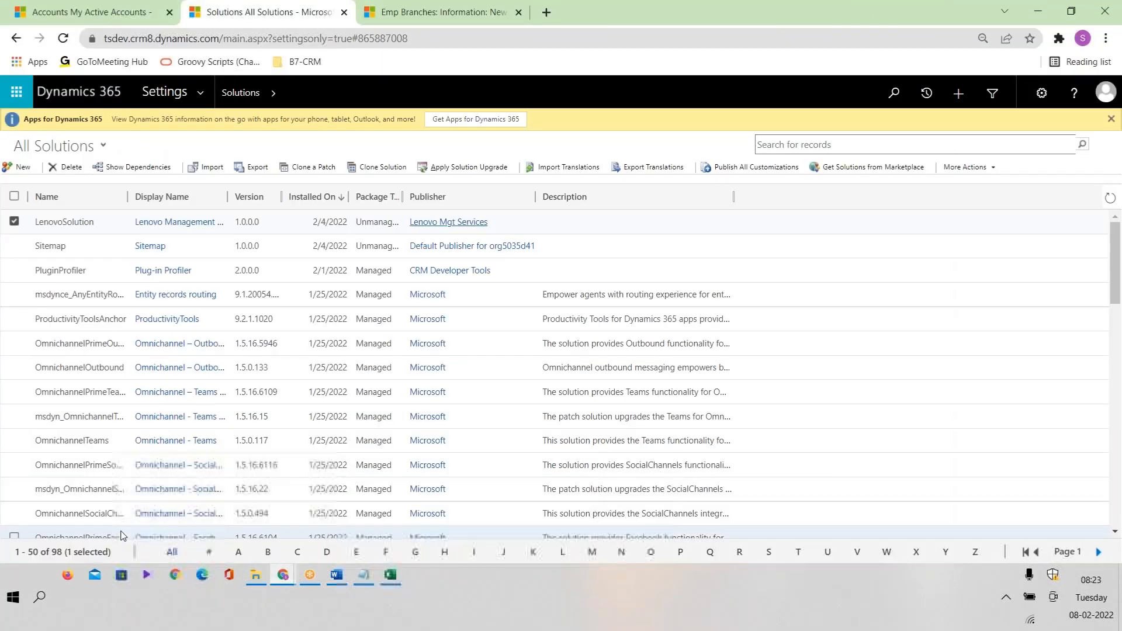
left_click(95, 6)
key("F5")
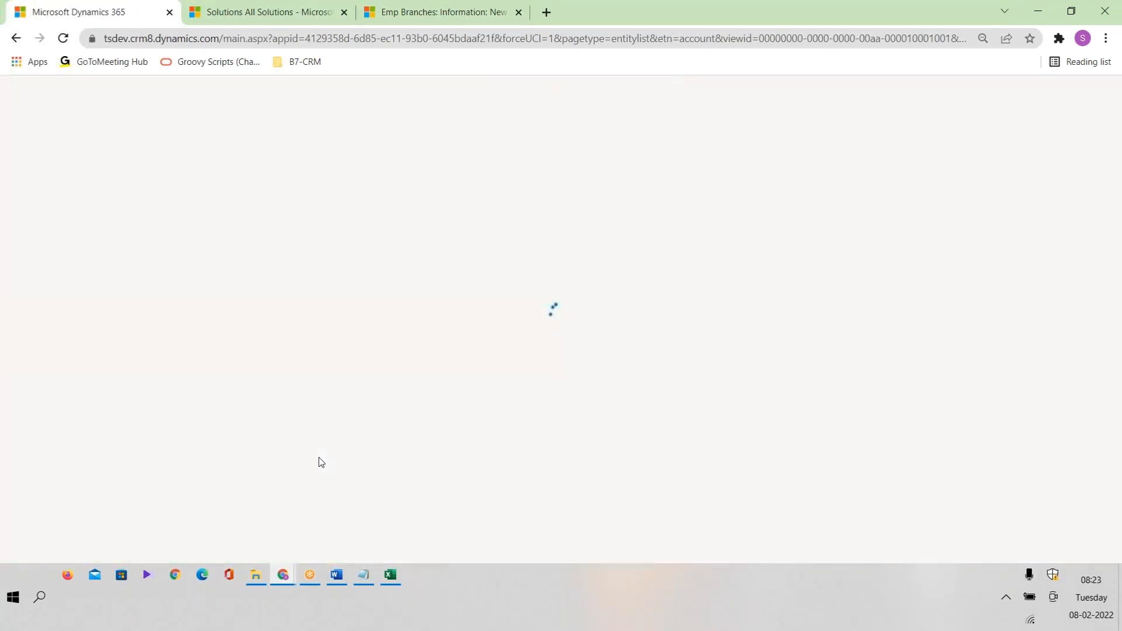
key("alt+Tab")
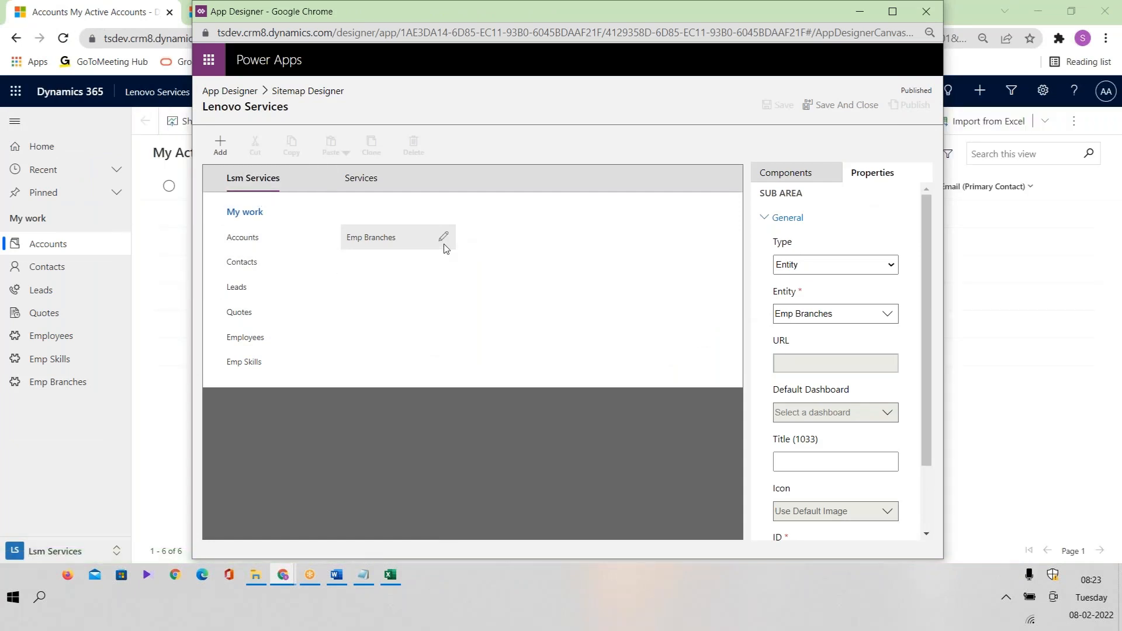
left_click(77, 383)
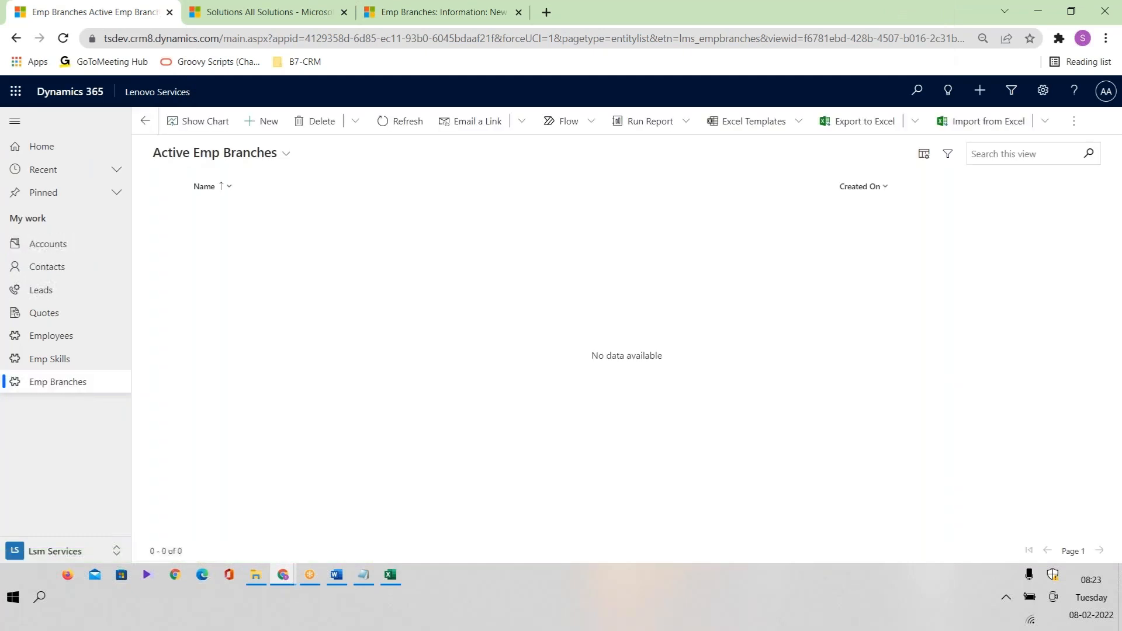
Step: Create and save two Emp Branches records named Hyd and Pune
left_click(269, 121)
type("Hyd")
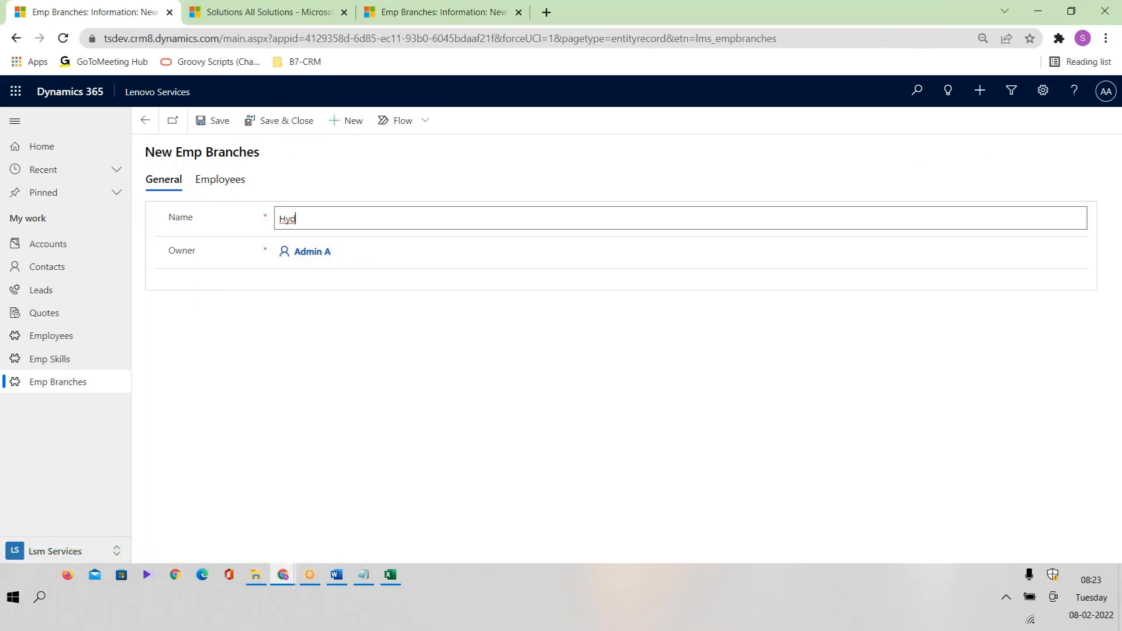
left_click(215, 128)
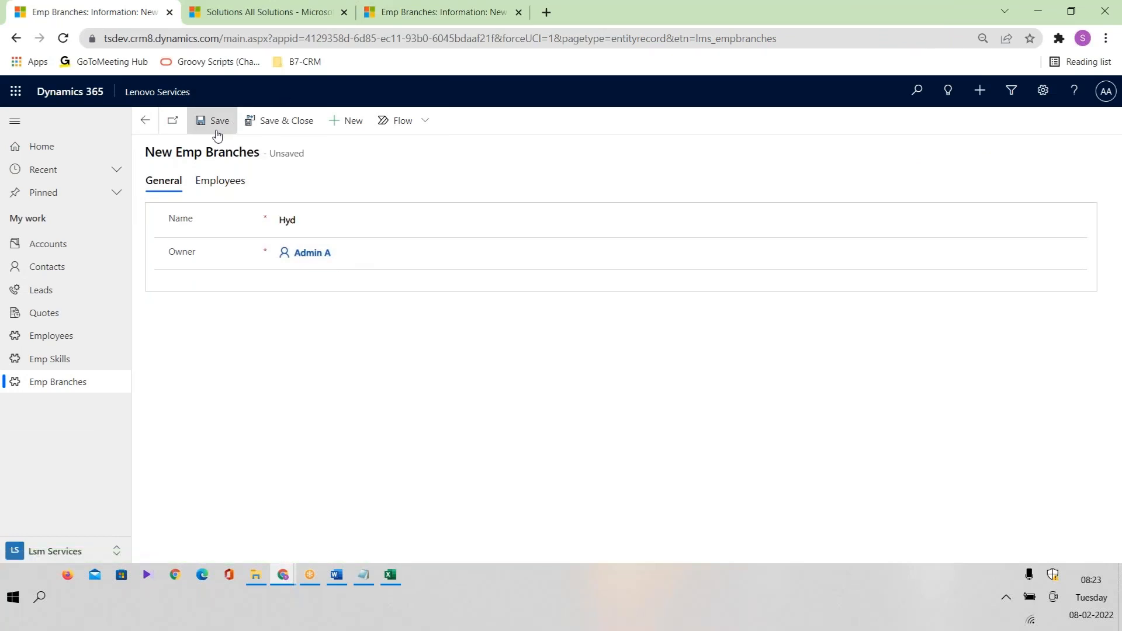
left_click(345, 121)
type("PO")
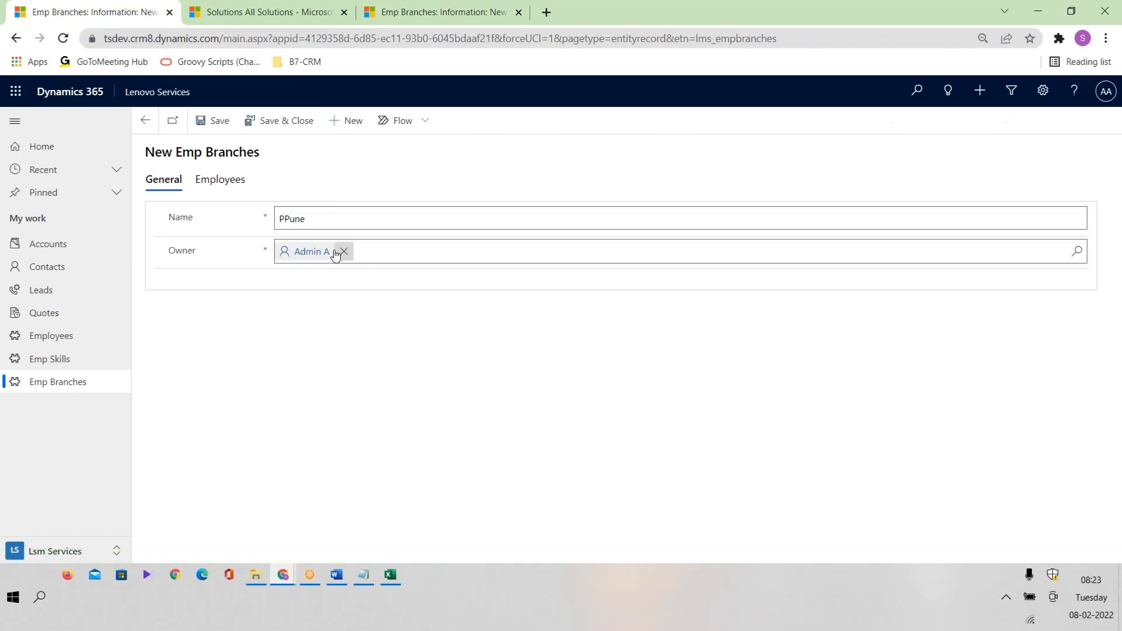
left_click(215, 121)
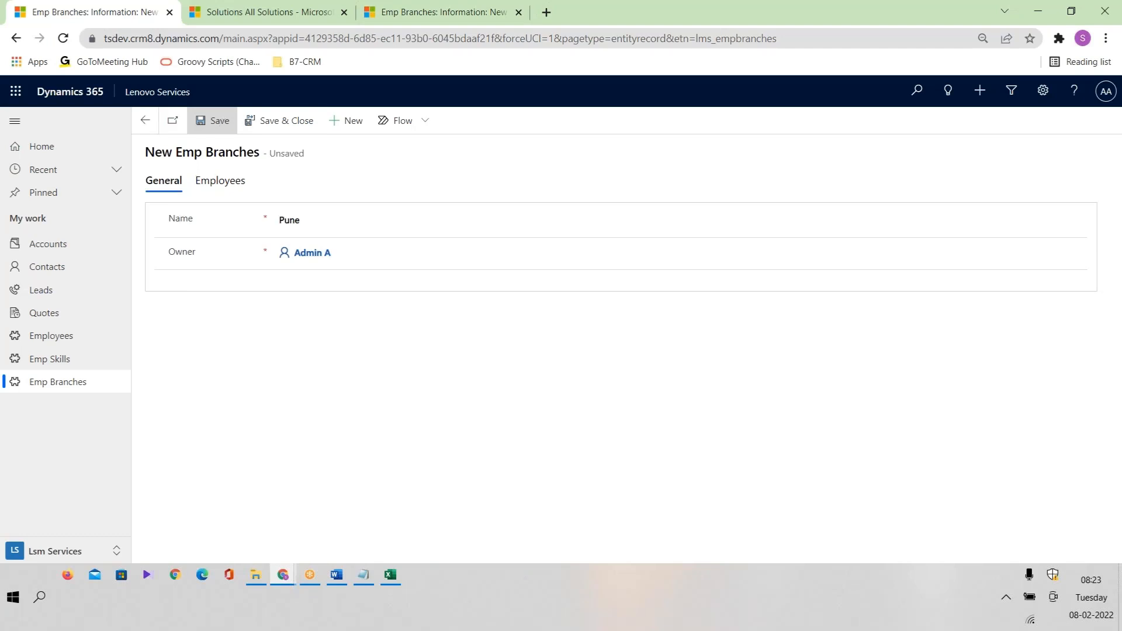
left_click(146, 121)
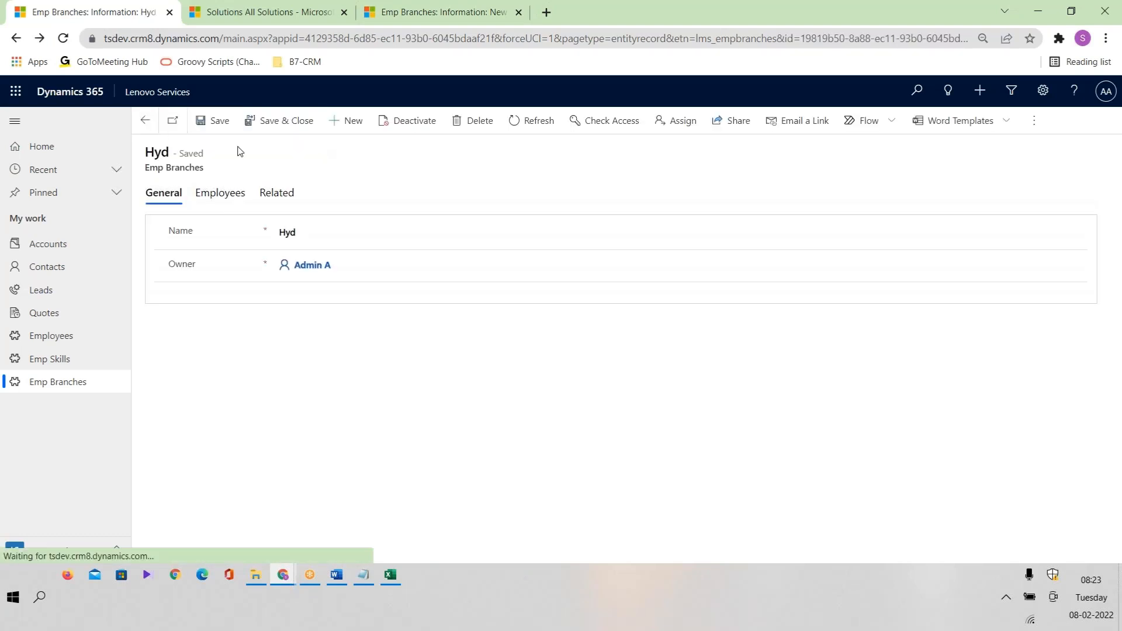
Step: Create two more Emp Branches records named Banglore and Chandigarh, saving and closing each one
left_click(344, 120)
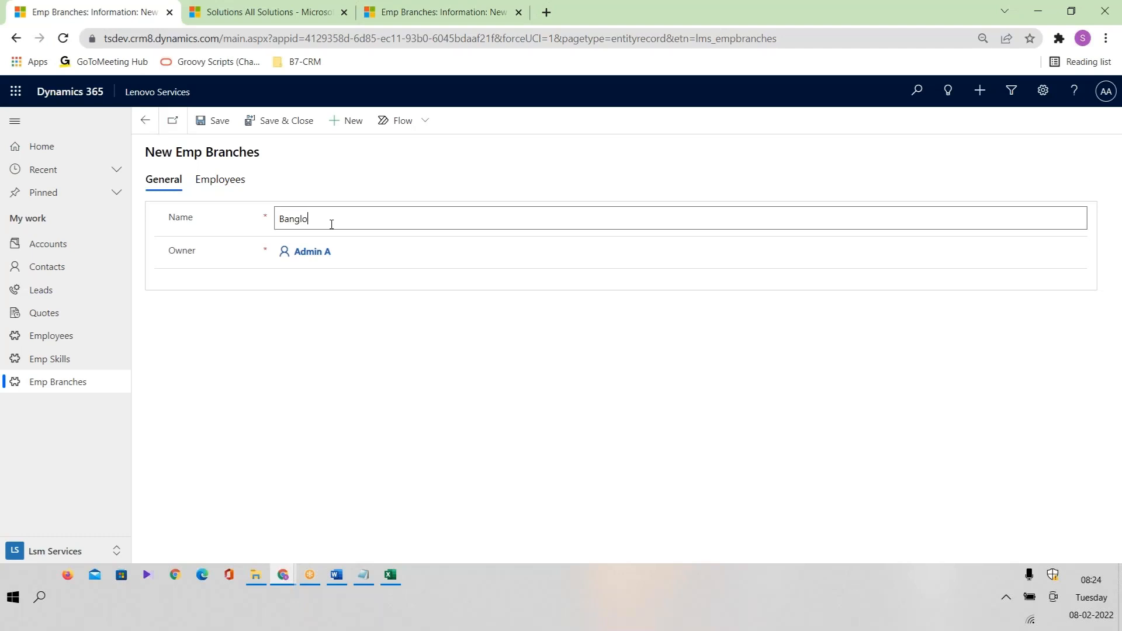
type("Banglore")
left_click(278, 122)
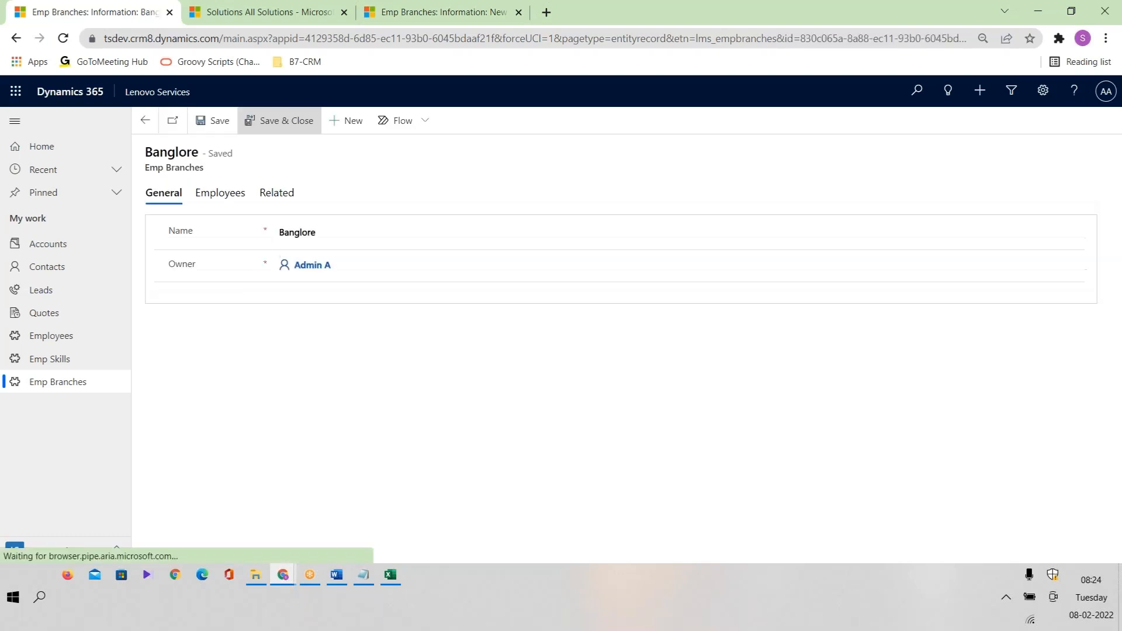
left_click(346, 120)
type("Pu")
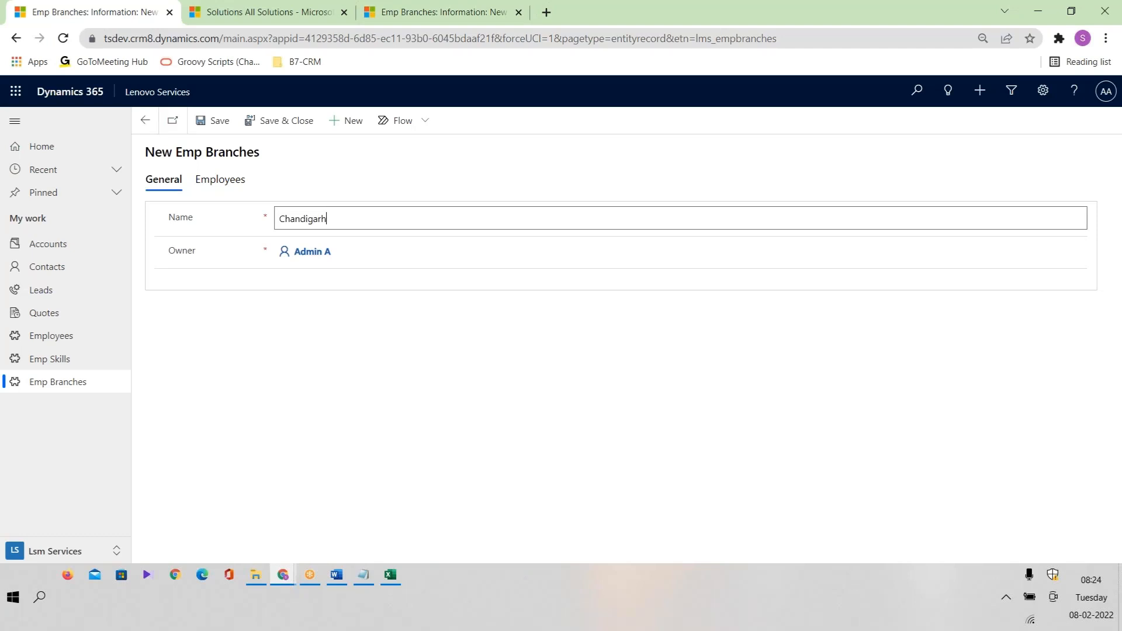
left_click(292, 121)
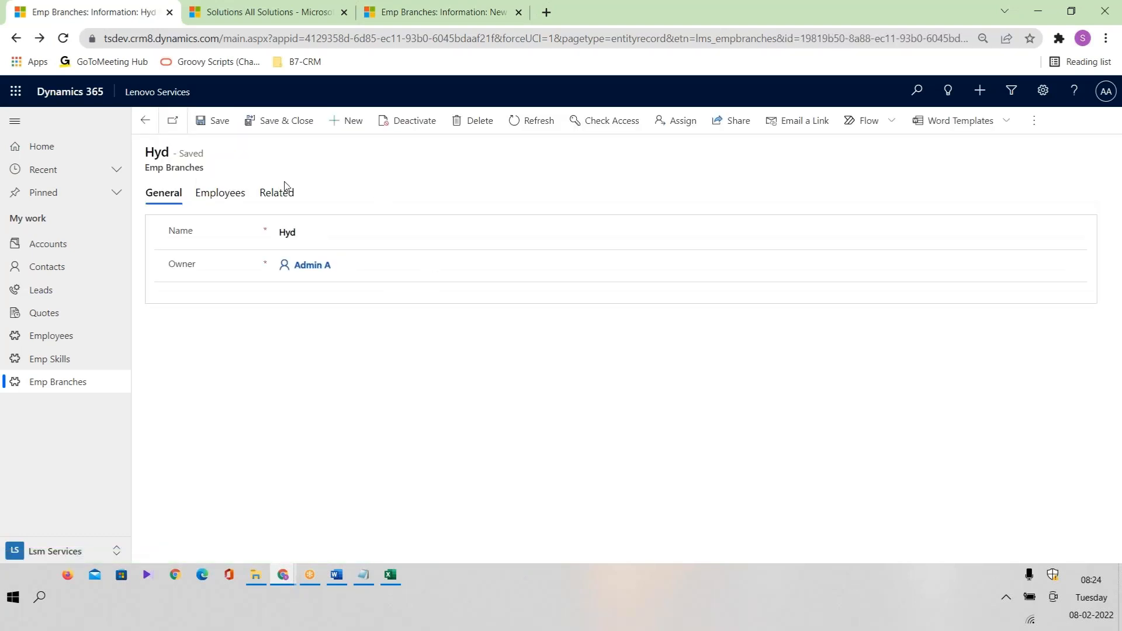
Step: Create an Emp Branches record named Mohali, then save and close it
left_click(338, 122)
left_click(351, 219)
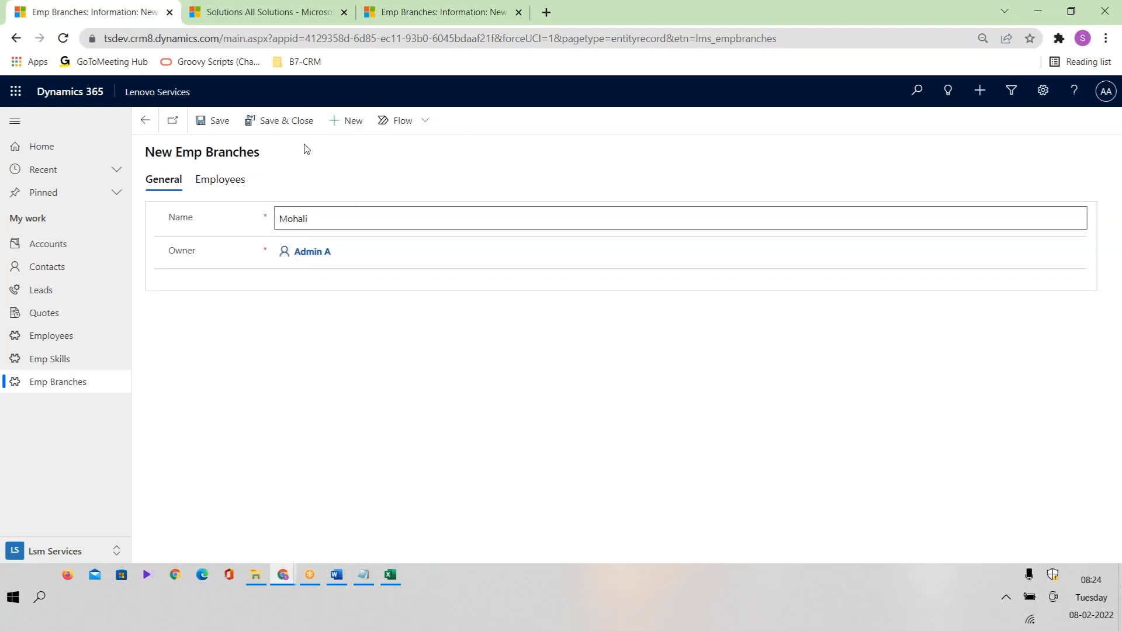
left_click(279, 121)
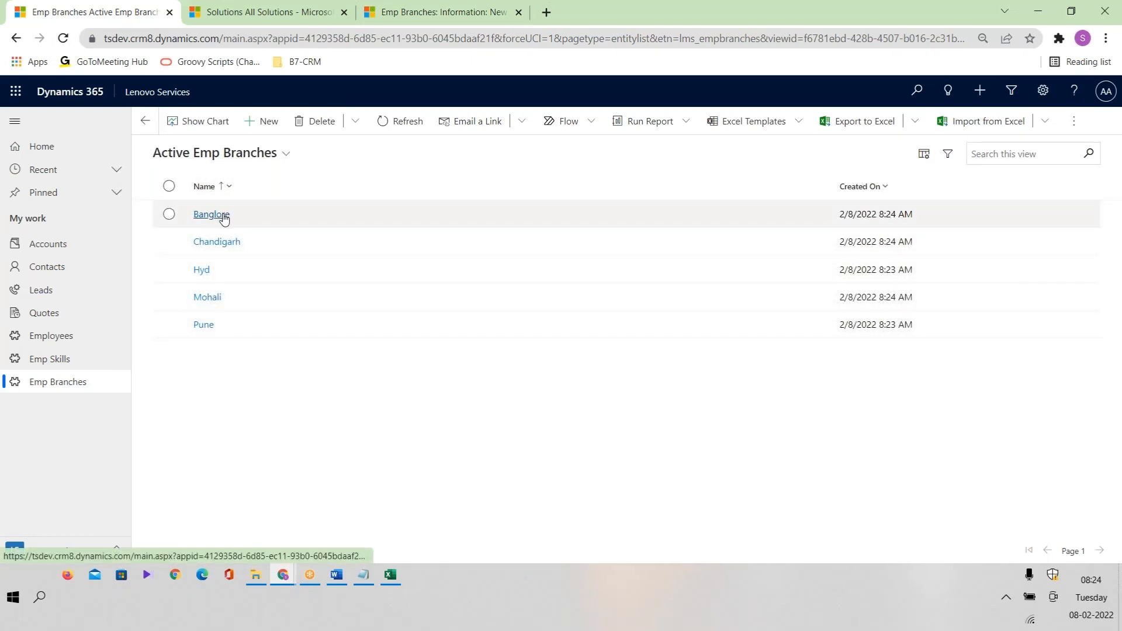
left_click(262, 127)
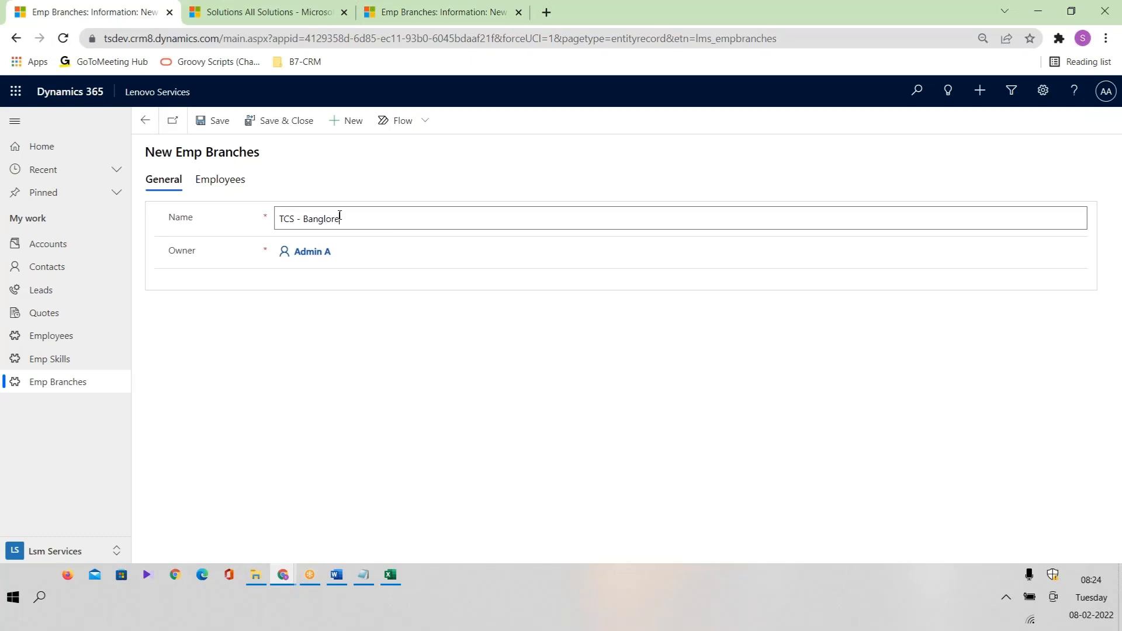
left_click(144, 121)
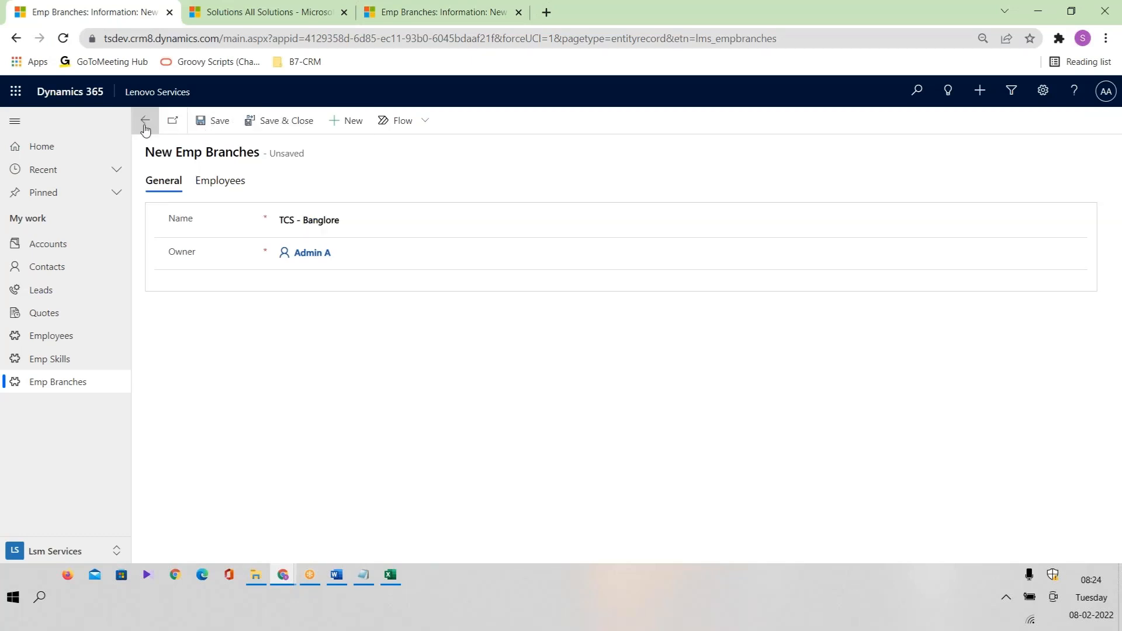
left_click(643, 396)
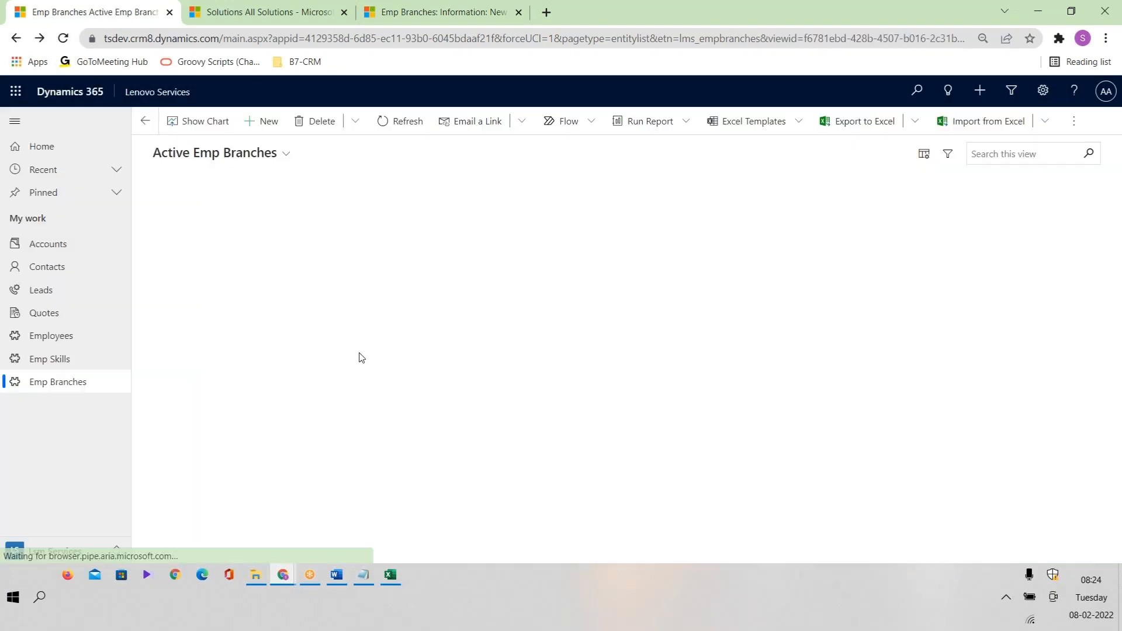
Step: Review the HCl-1 employee record, including its company and branch, and return to the Emp Branches list
left_click(70, 339)
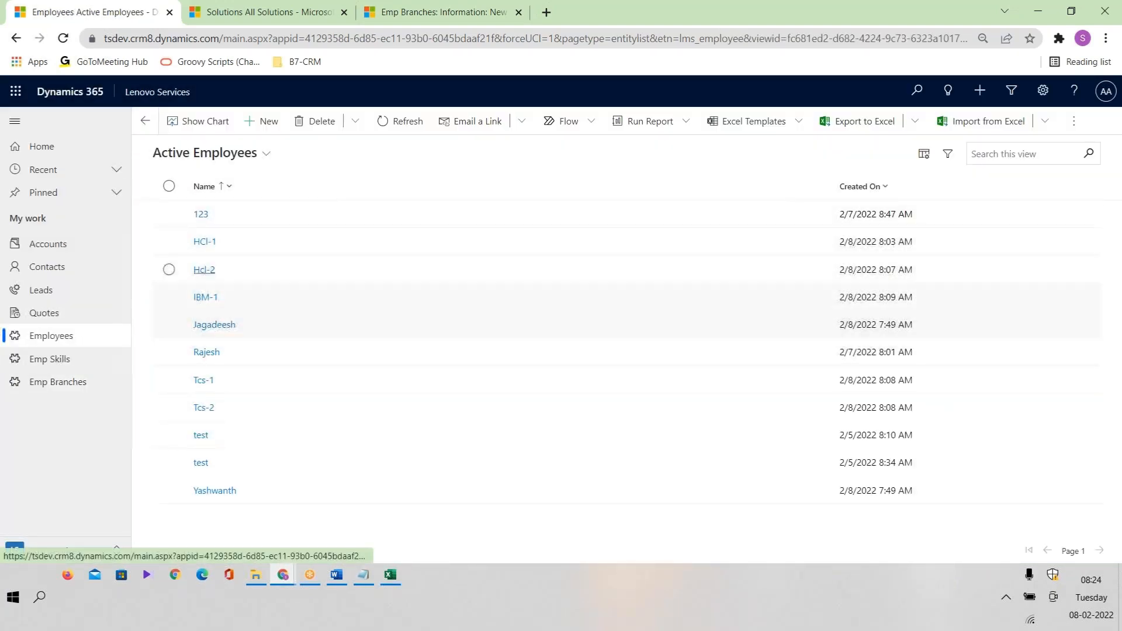
left_click(213, 245)
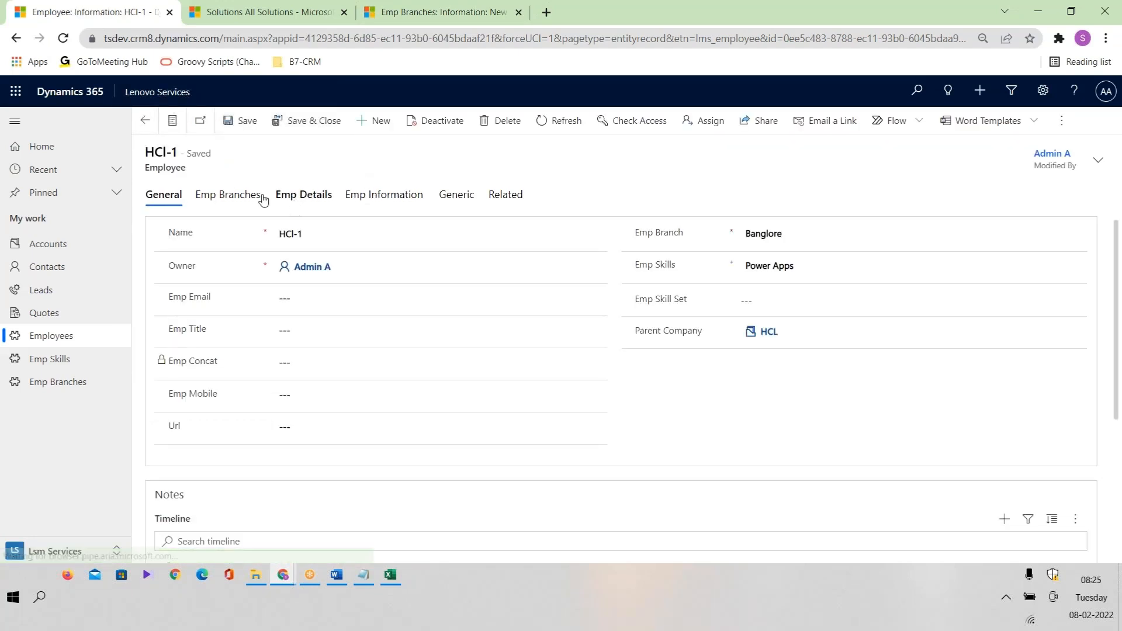
left_click(79, 382)
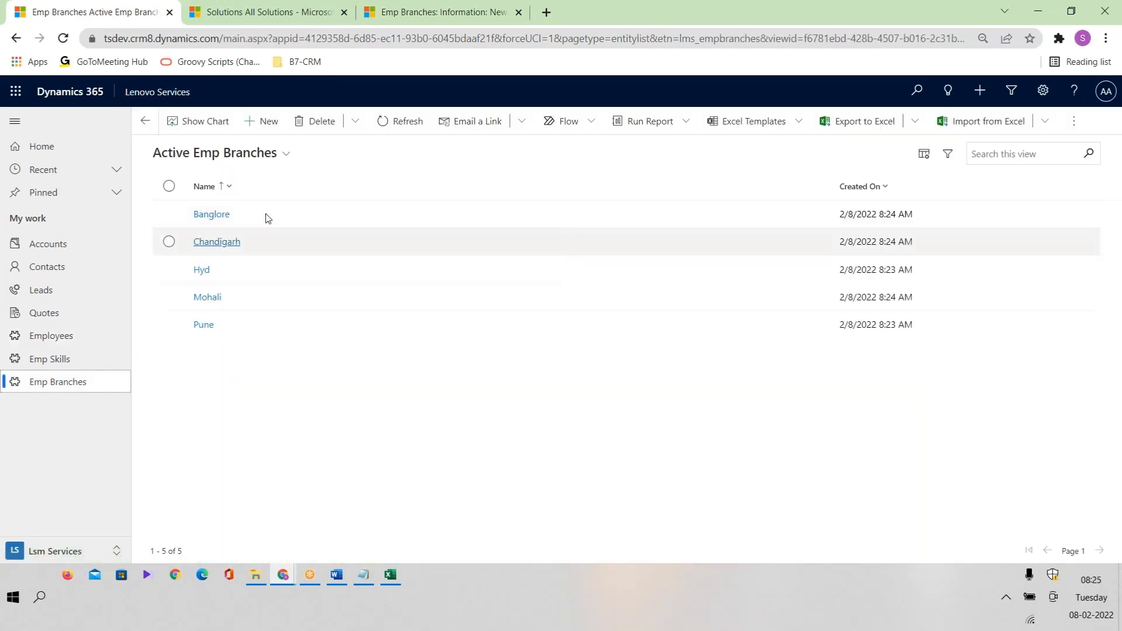
Step: Create two Emp Branches records named HCL - Bang and HCL - Hyd, saving and closing each one
left_click(264, 131)
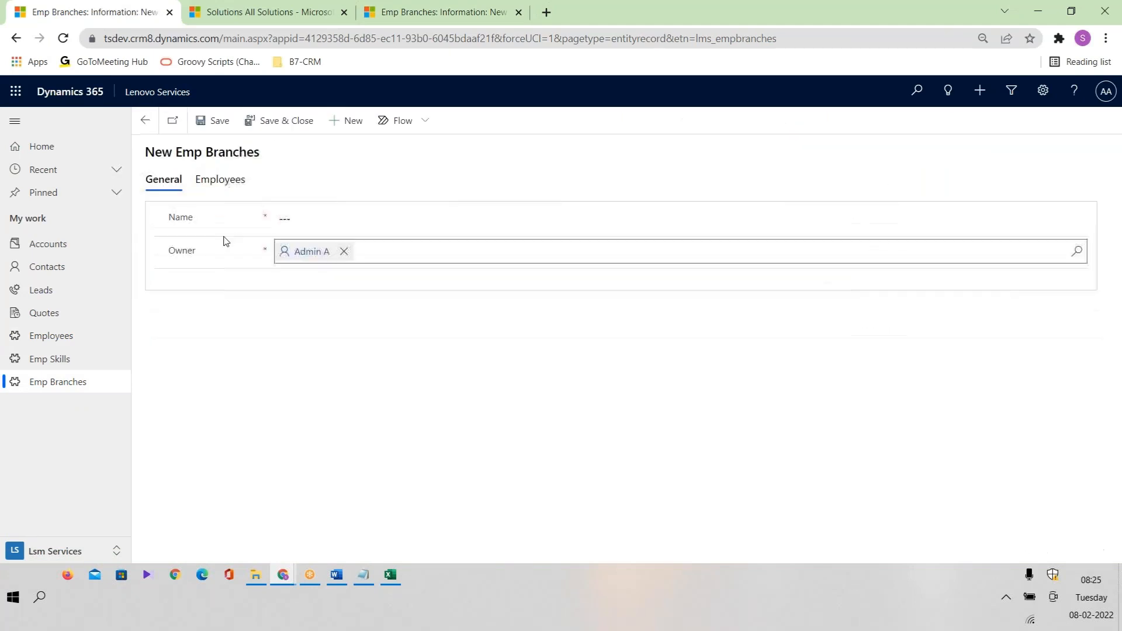
left_click(334, 217)
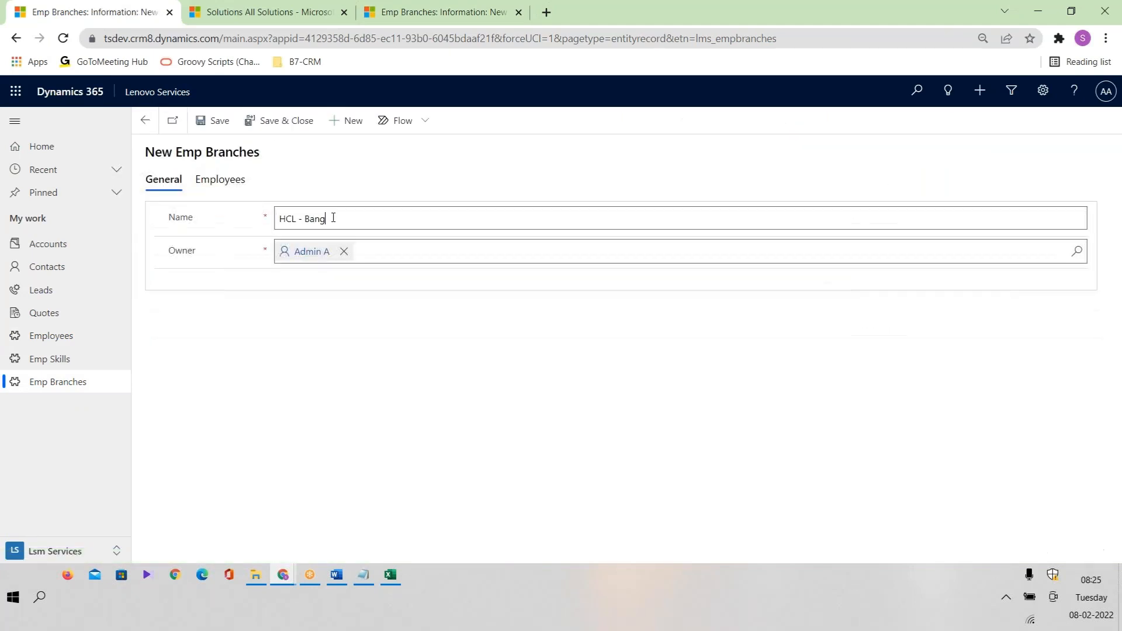
left_click(287, 120)
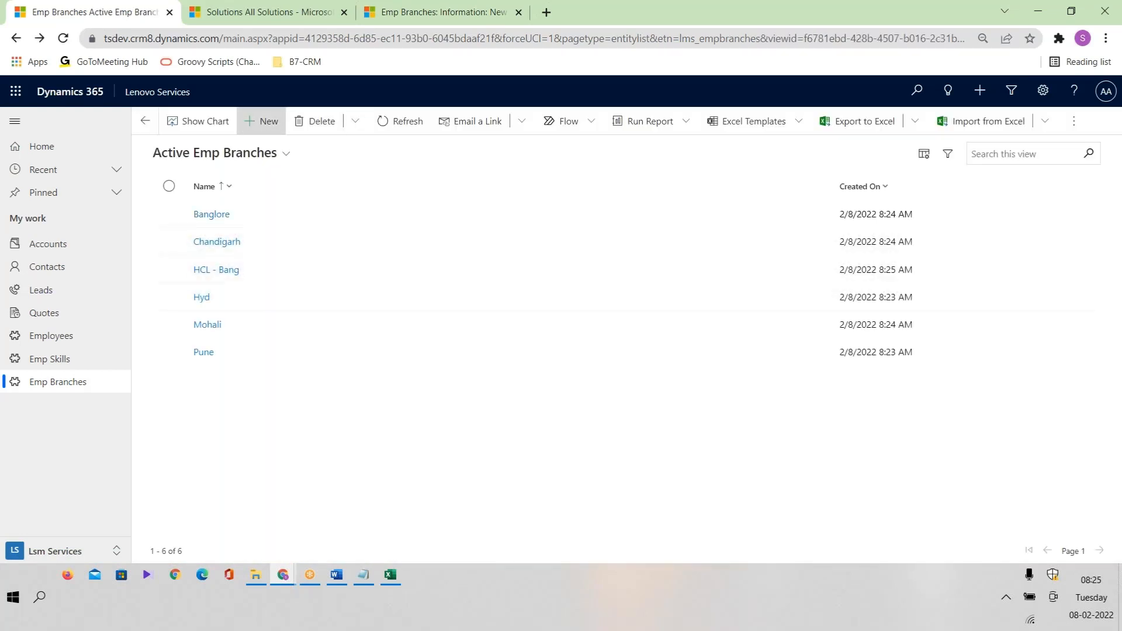
left_click(263, 121)
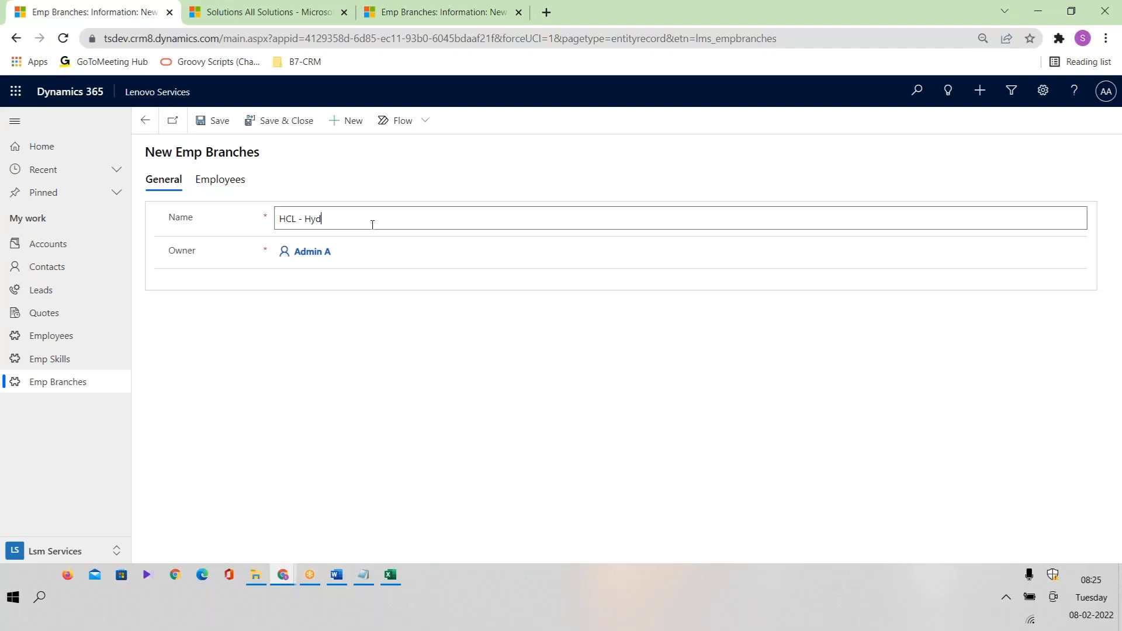
left_click(289, 120)
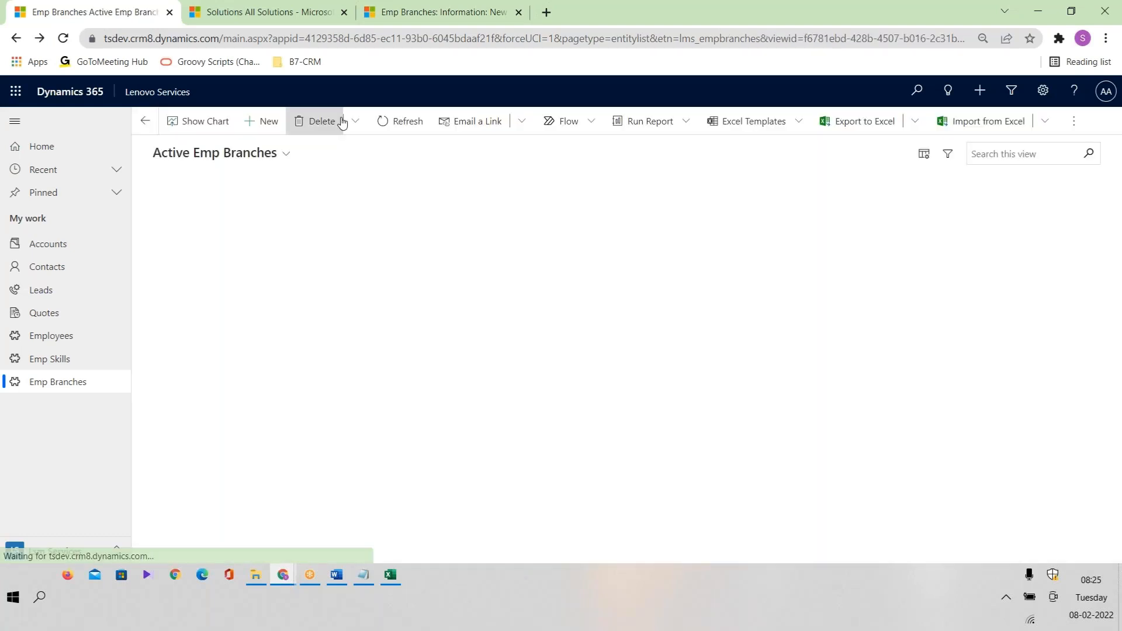
Step: Create two Emp Branches records named TCS - Hyd and TCS - Pune, saving and closing each one
left_click(259, 130)
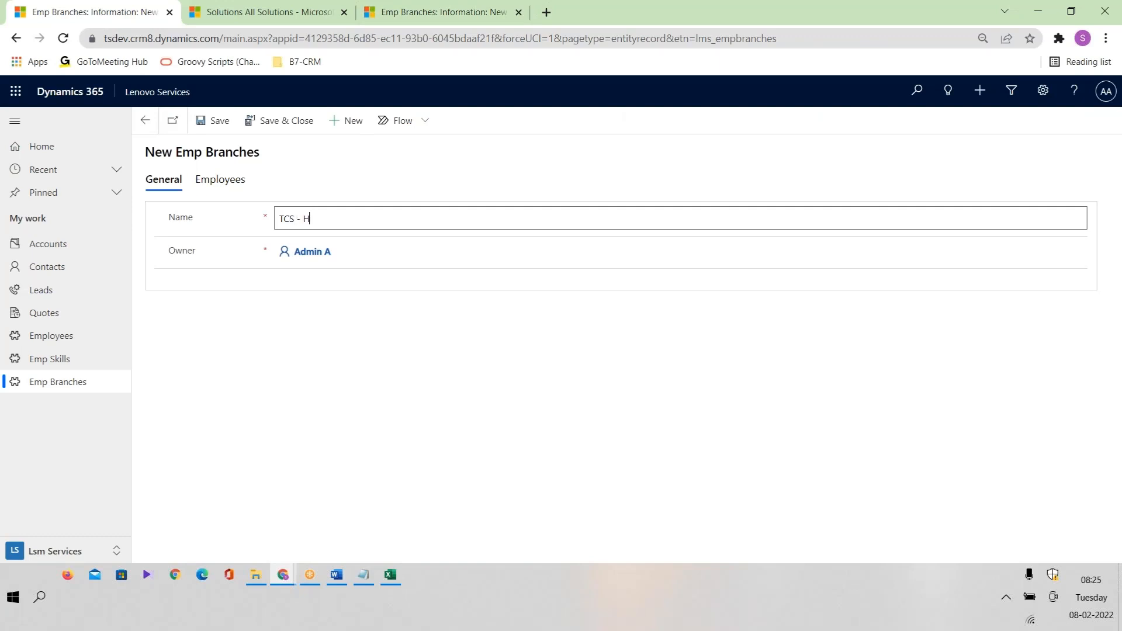
left_click(274, 122)
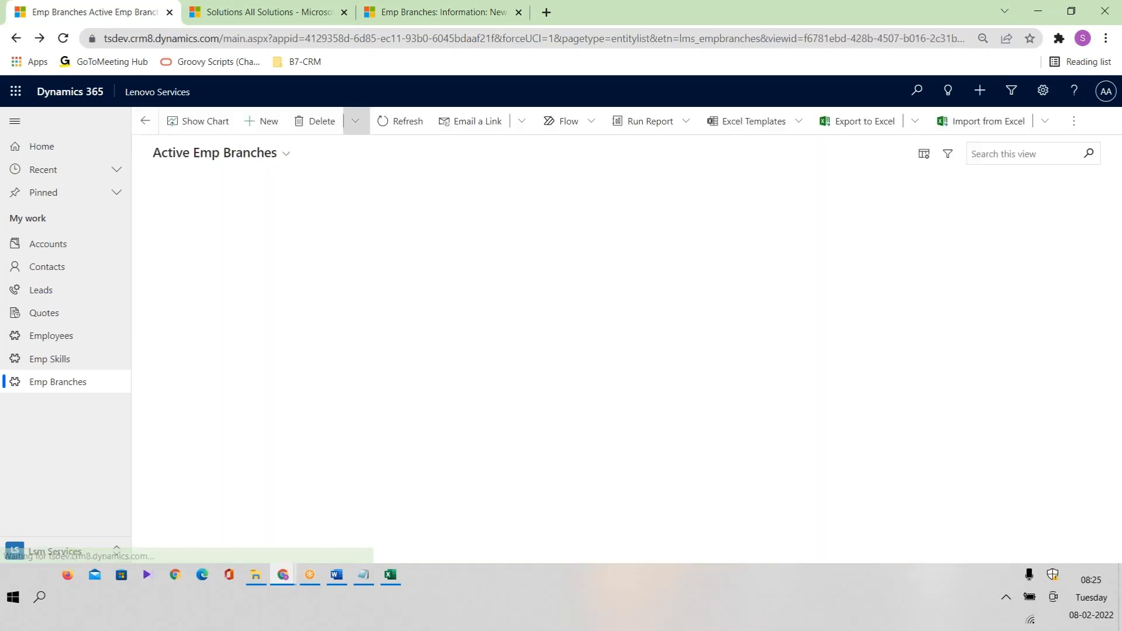
left_click(266, 133)
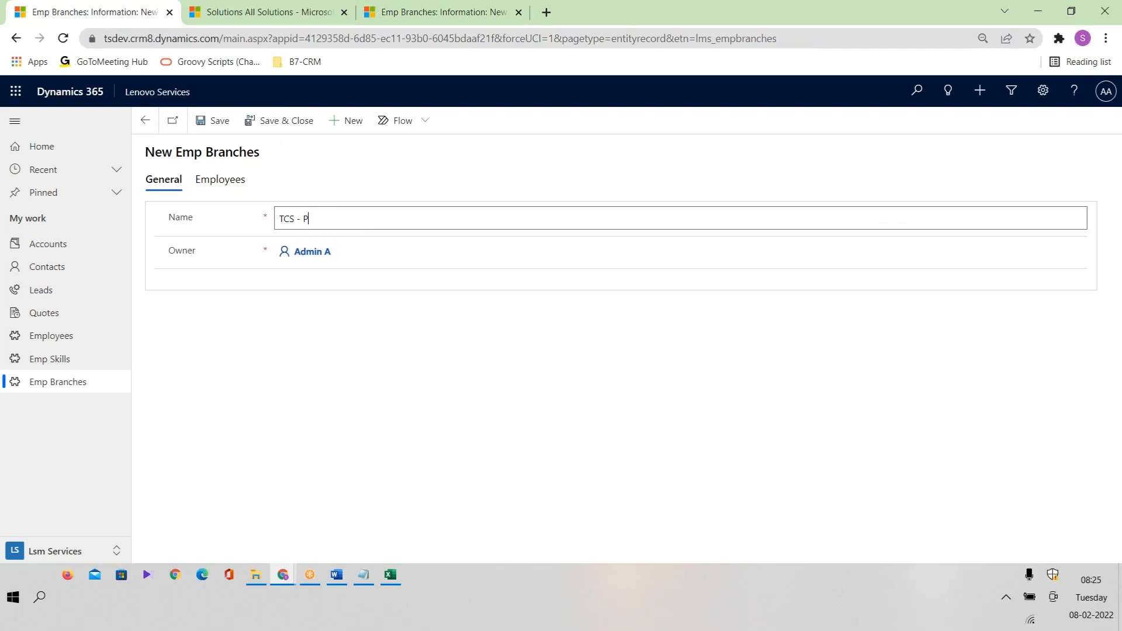
left_click(281, 122)
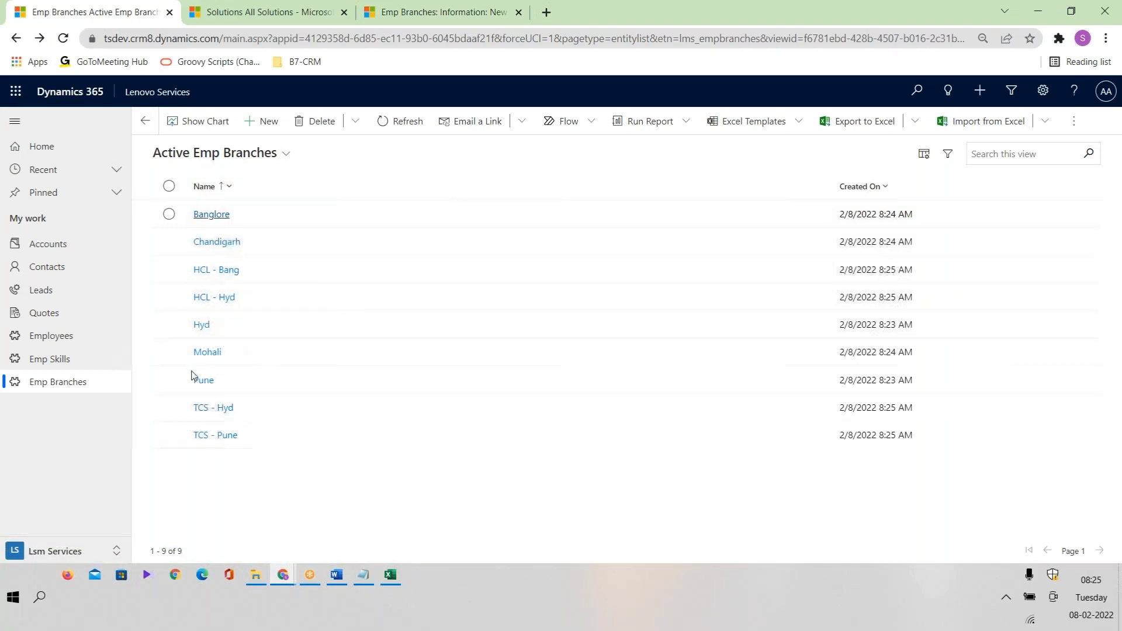
left_click(214, 298)
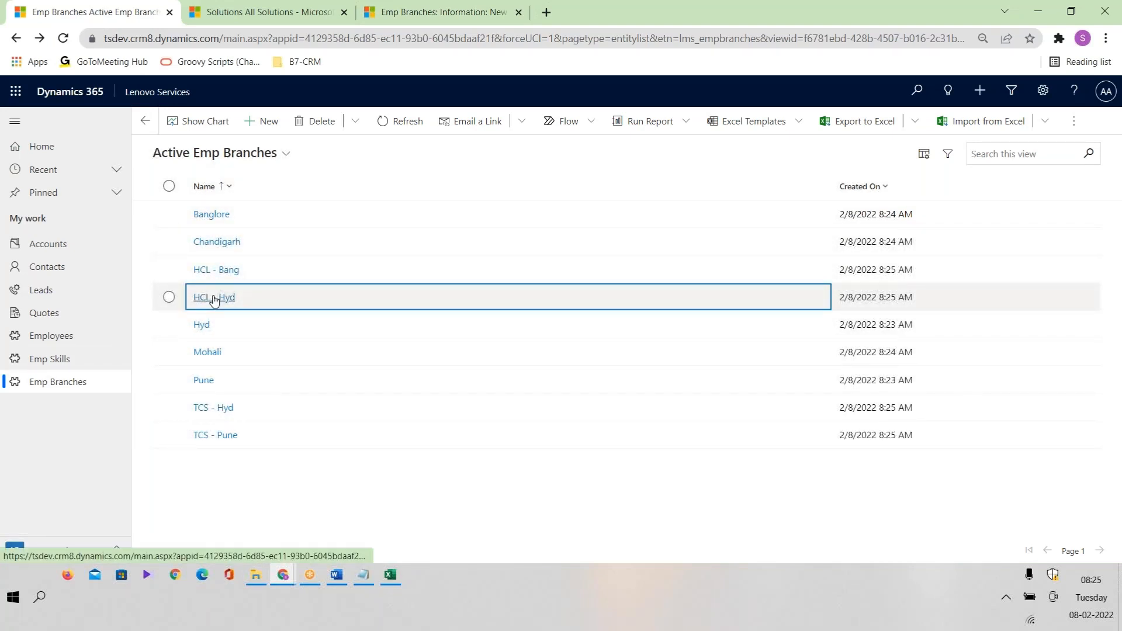
left_click_drag(214, 301, 255, 331)
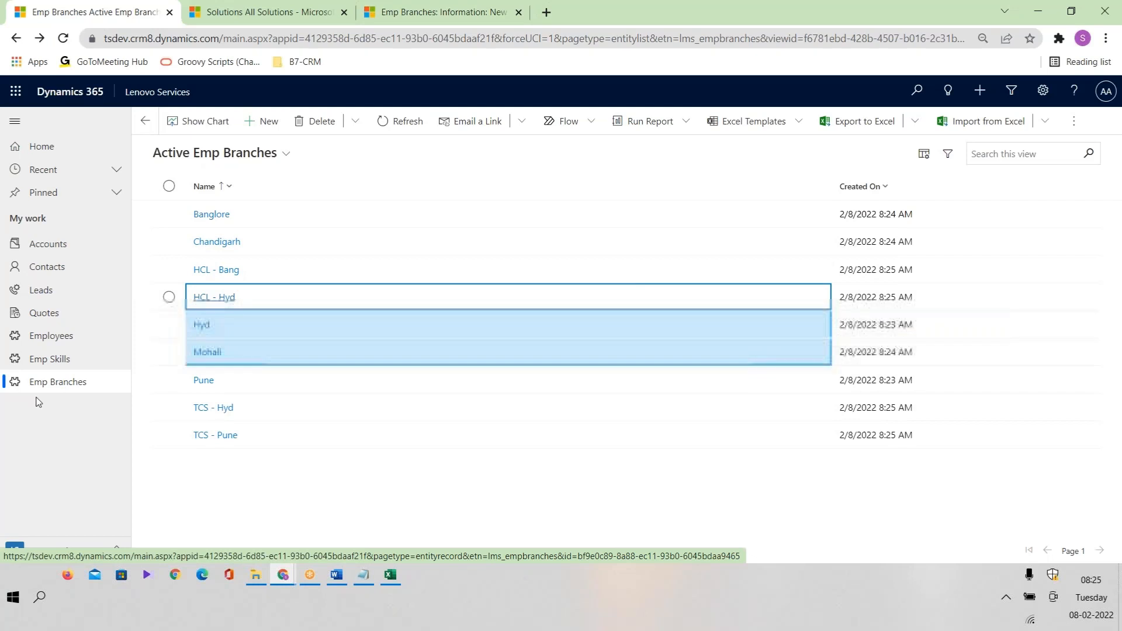
Step: Rename the HCl-1 employee record to HCl followed by the employee's first name, without the number, and save it
left_click(73, 335)
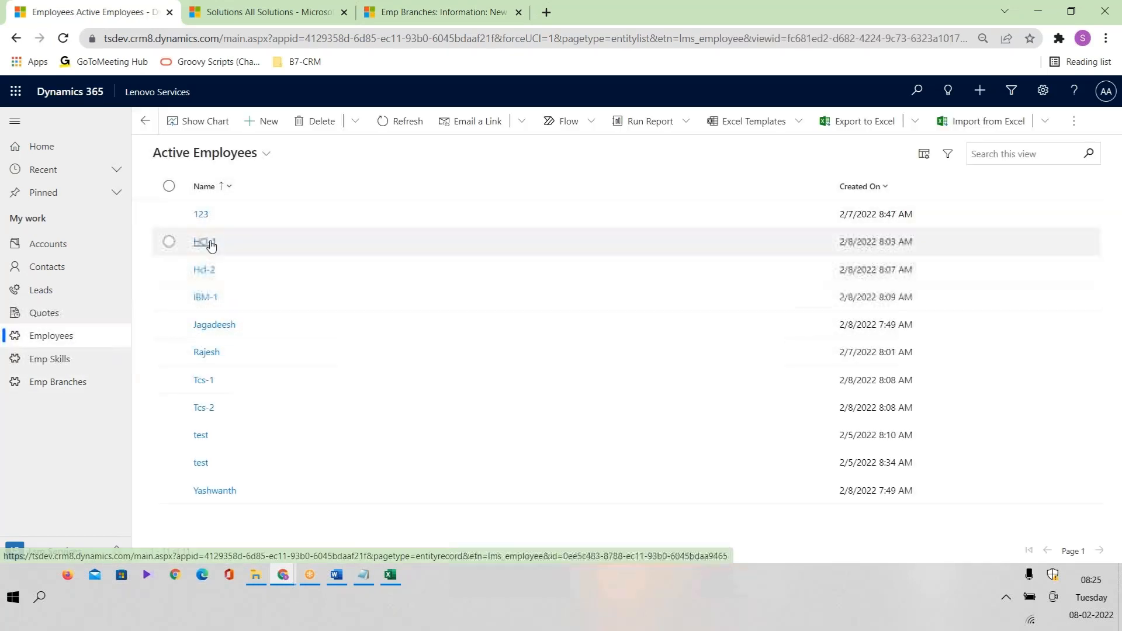
left_click(210, 243)
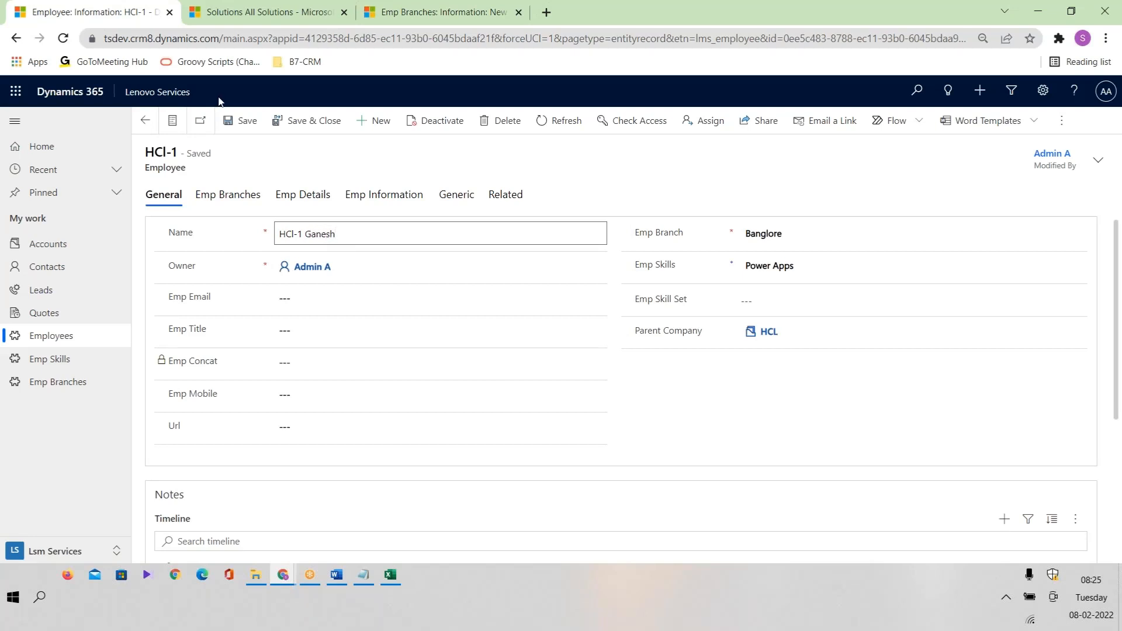
left_click(240, 120)
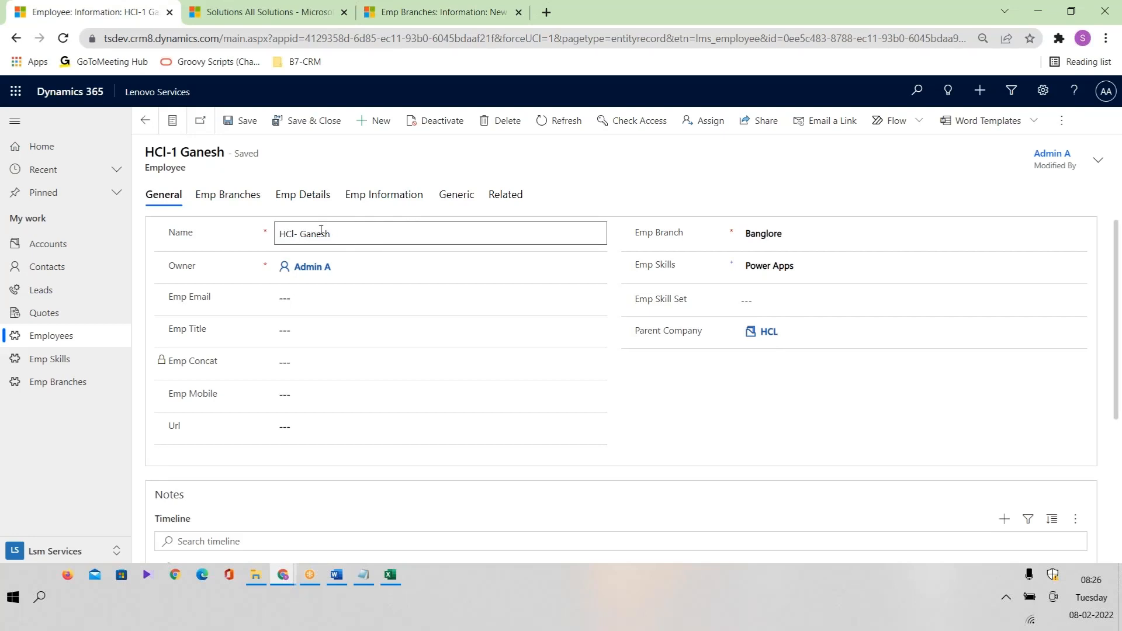
left_click(232, 119)
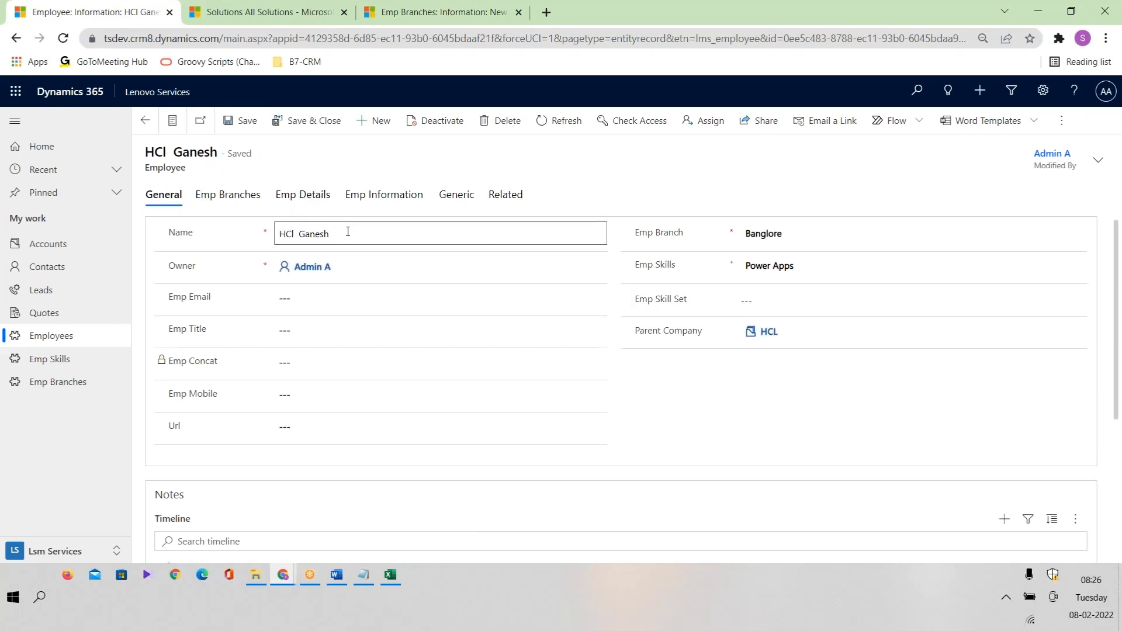
Step: Link the existing branches HCL - Hyd and HCL - Bang to the renamed HCl employee record
left_click(256, 202)
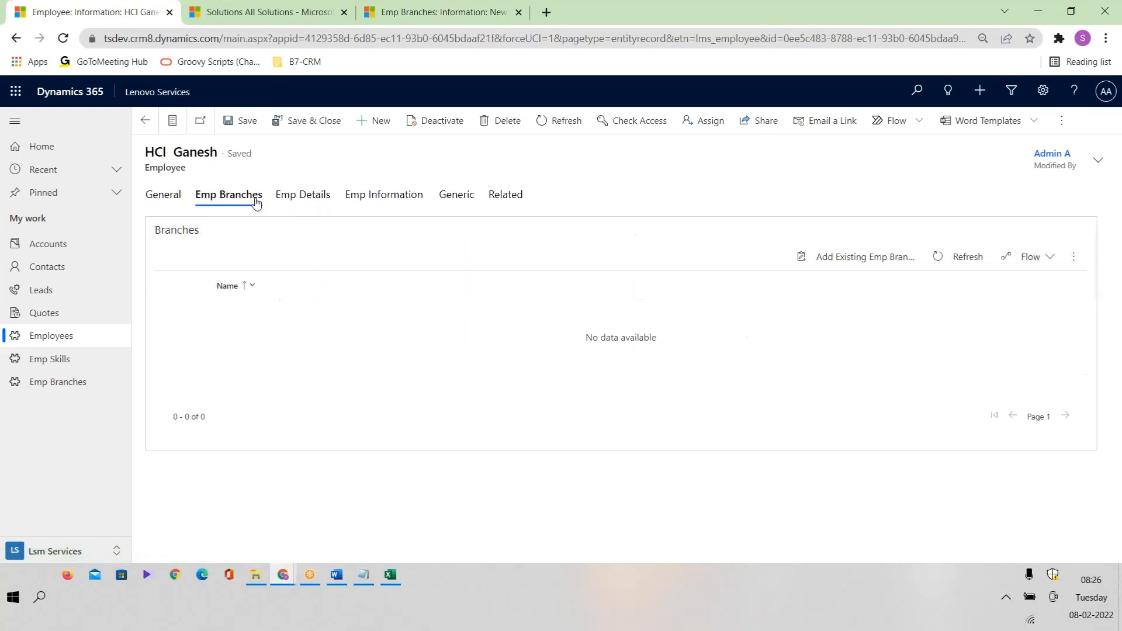
left_click(887, 259)
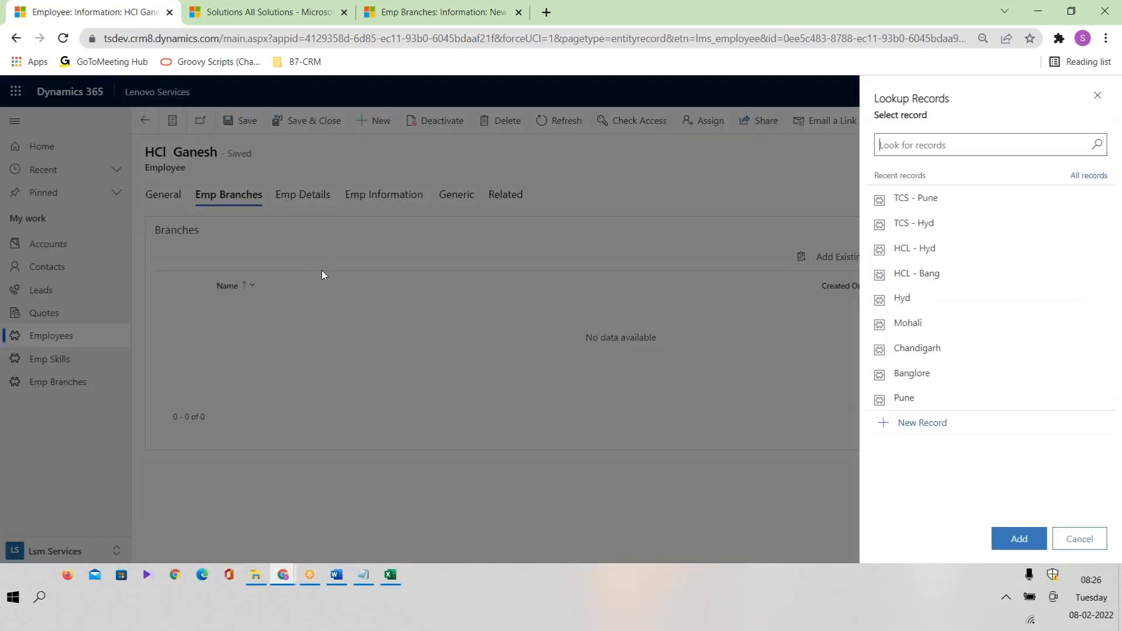
left_click(939, 252)
left_click(938, 292)
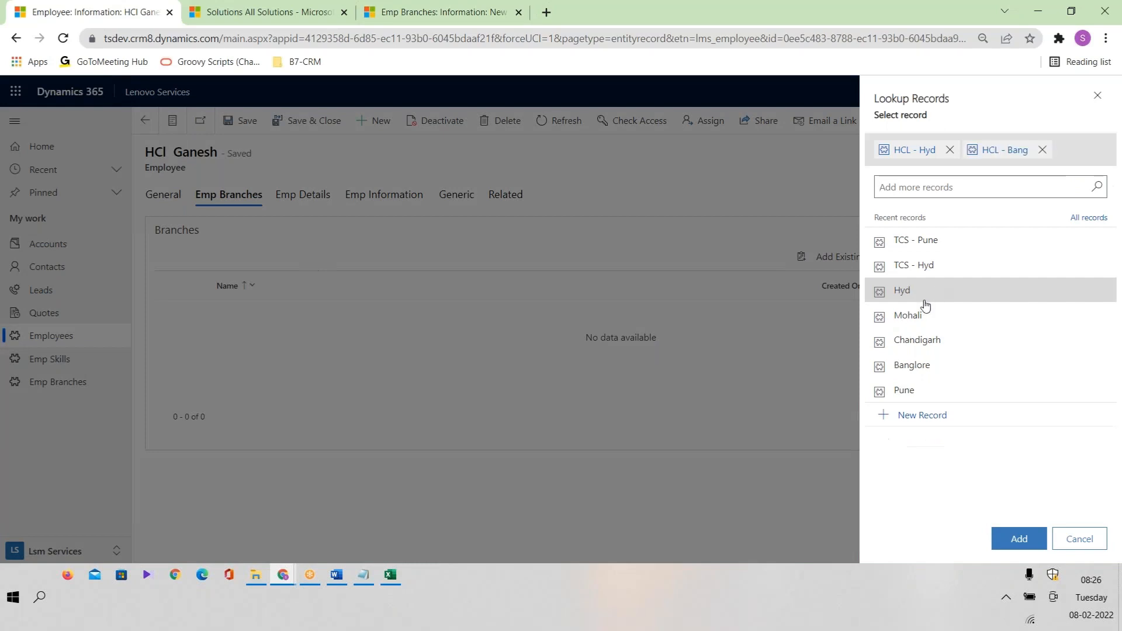
left_click(1032, 539)
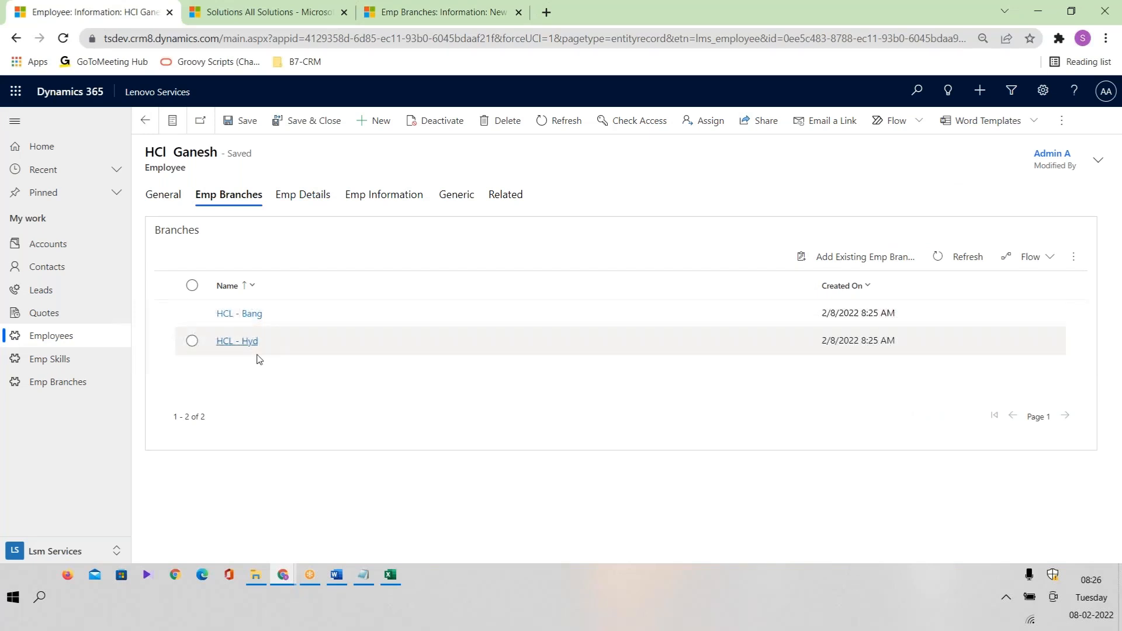
Step: Check the employees linked to the HCL - Bang branch and to the HCL - Hyd branch
left_click(73, 384)
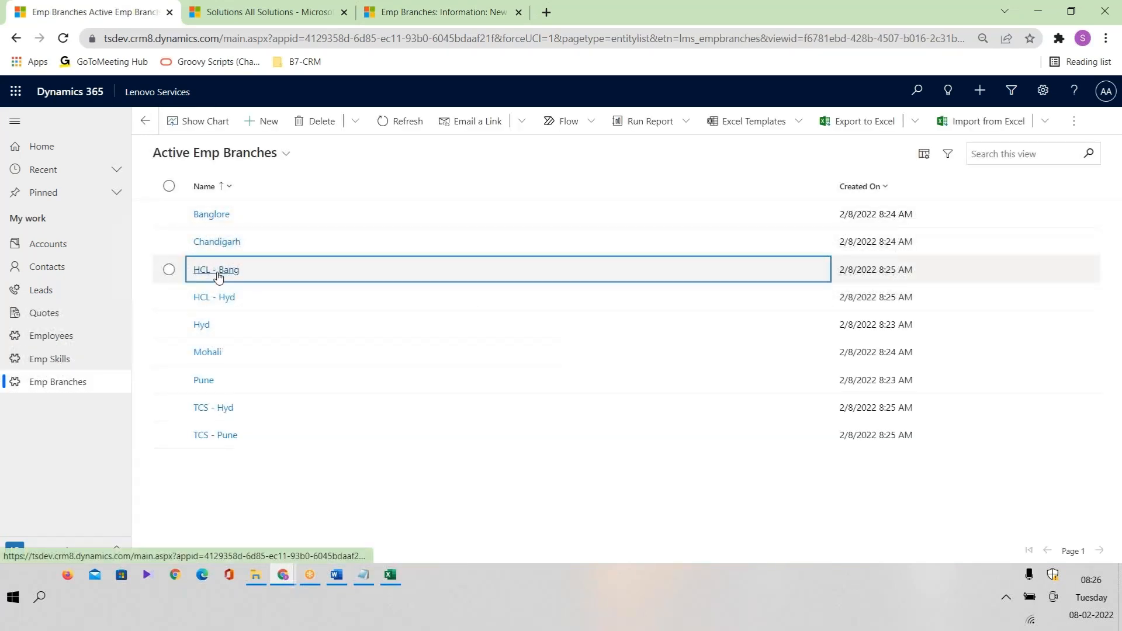
left_click(218, 275)
left_click(221, 193)
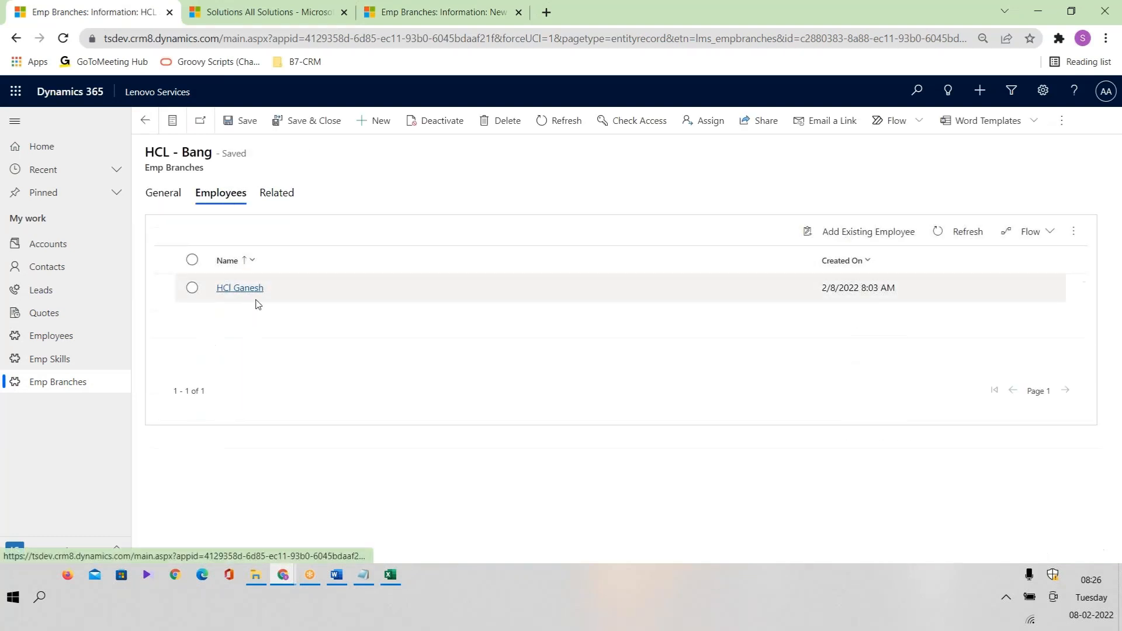
left_click(141, 121)
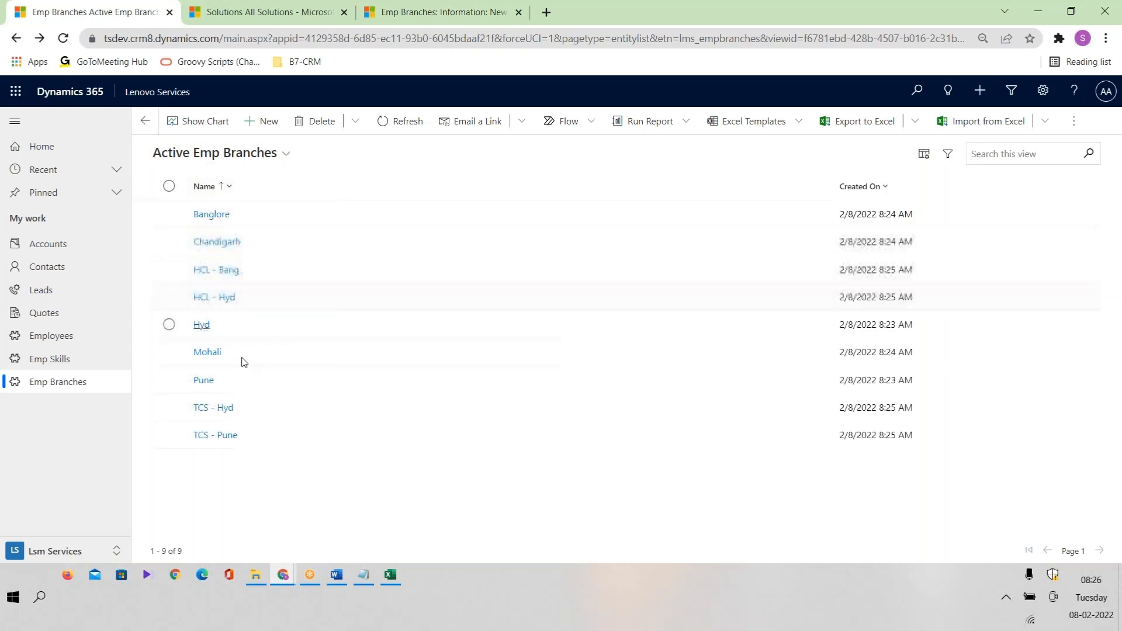
left_click(221, 298)
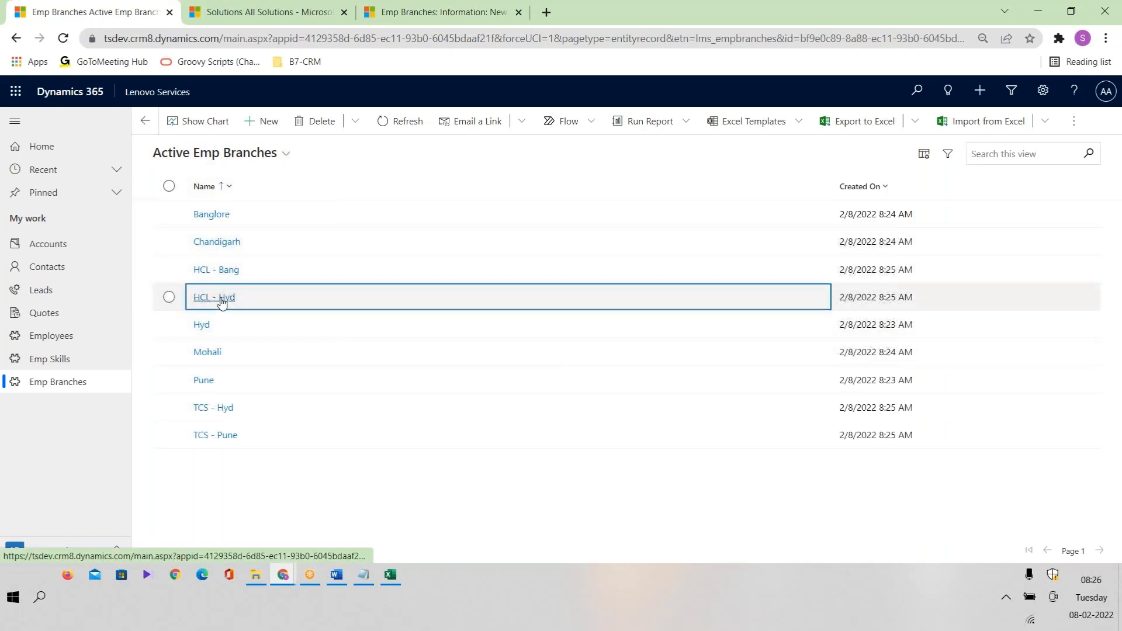
left_click(217, 194)
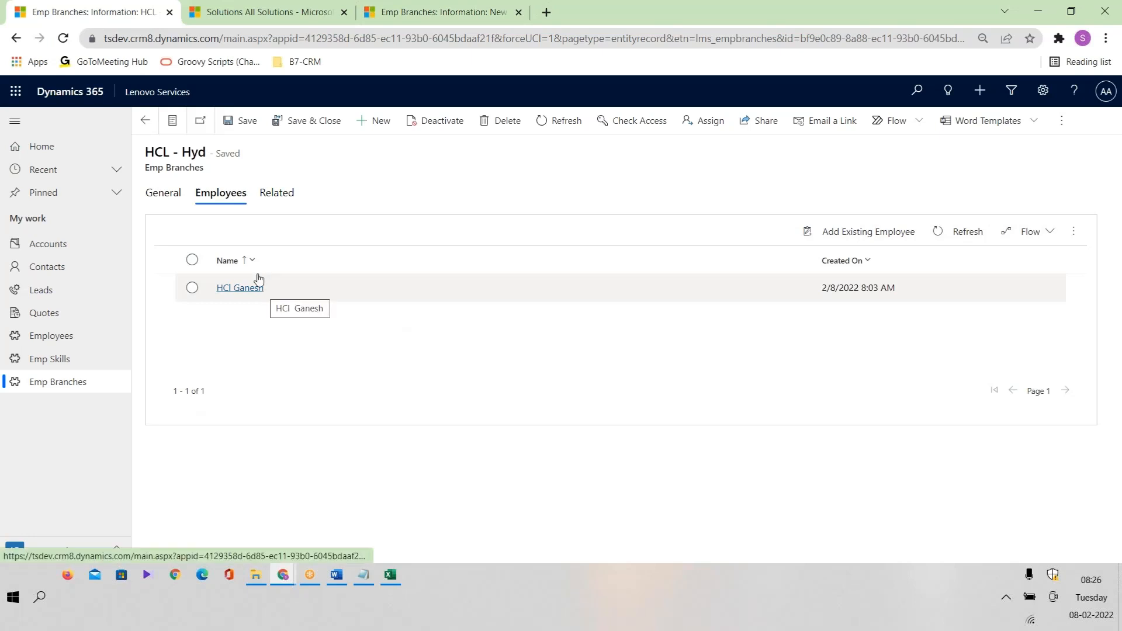
Step: Add the existing employee listed directly below 123 to the TCS - Hyd branch's employees
left_click(84, 381)
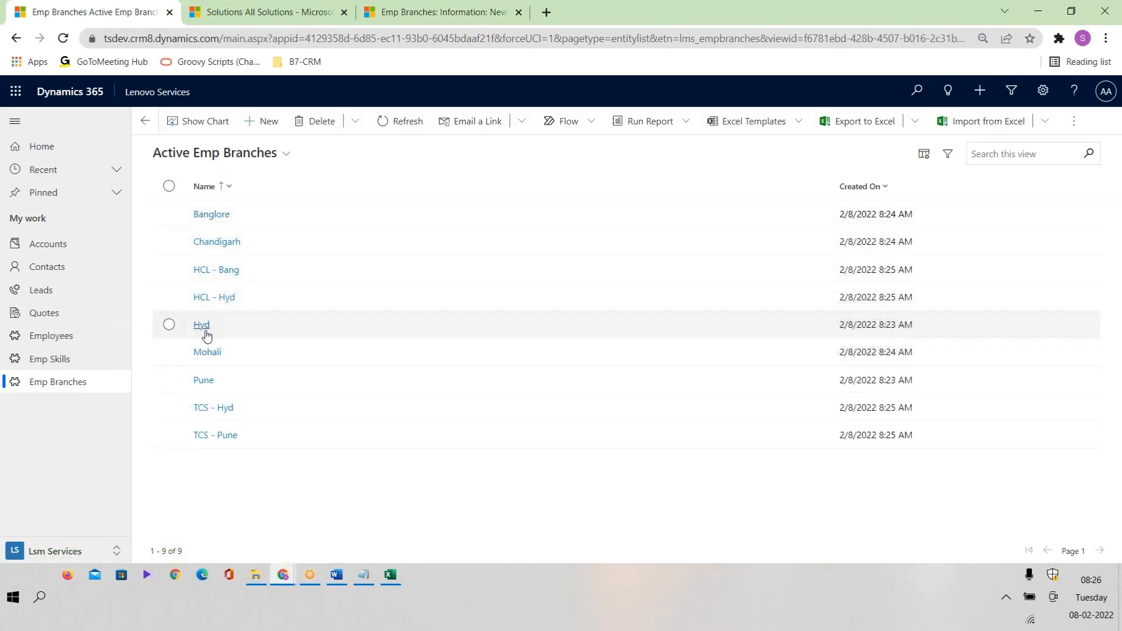
left_click(212, 408)
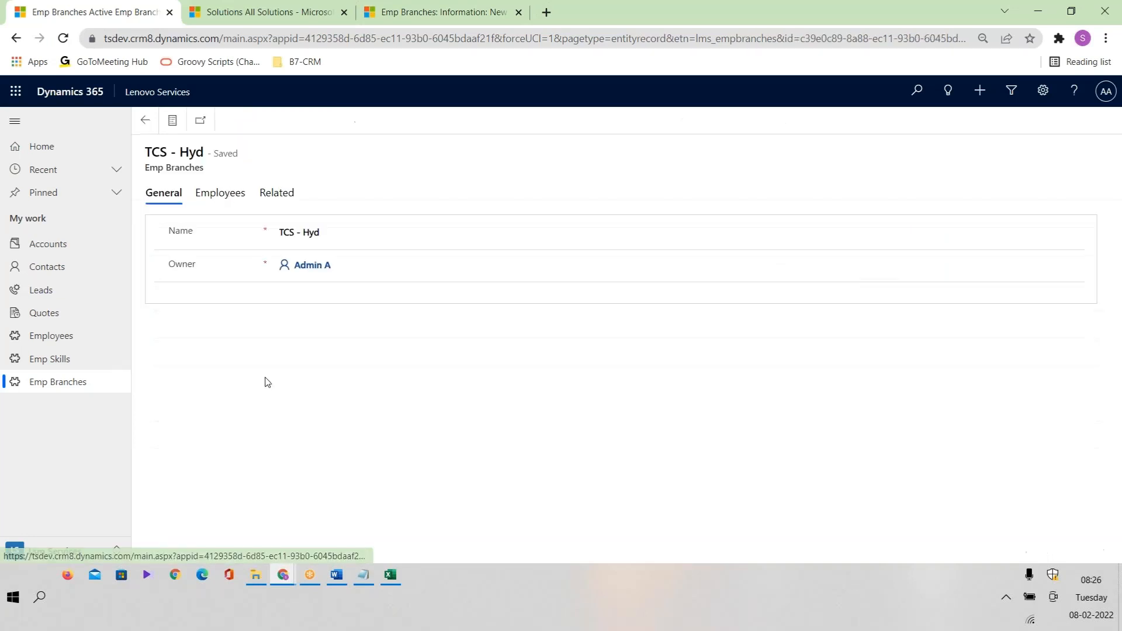
left_click(221, 193)
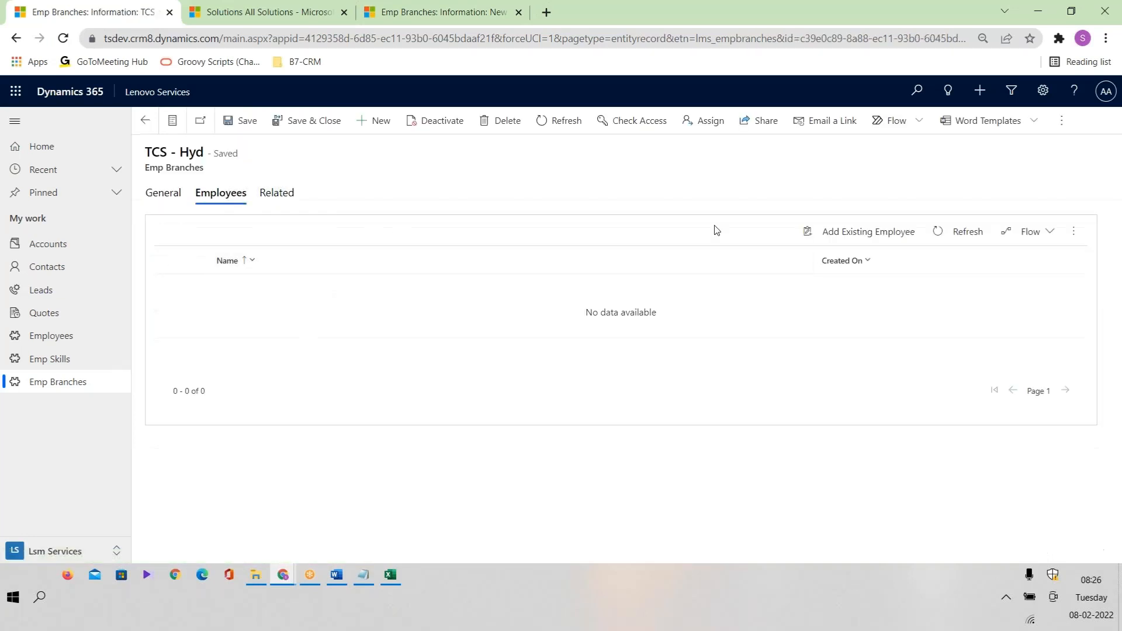
left_click(860, 234)
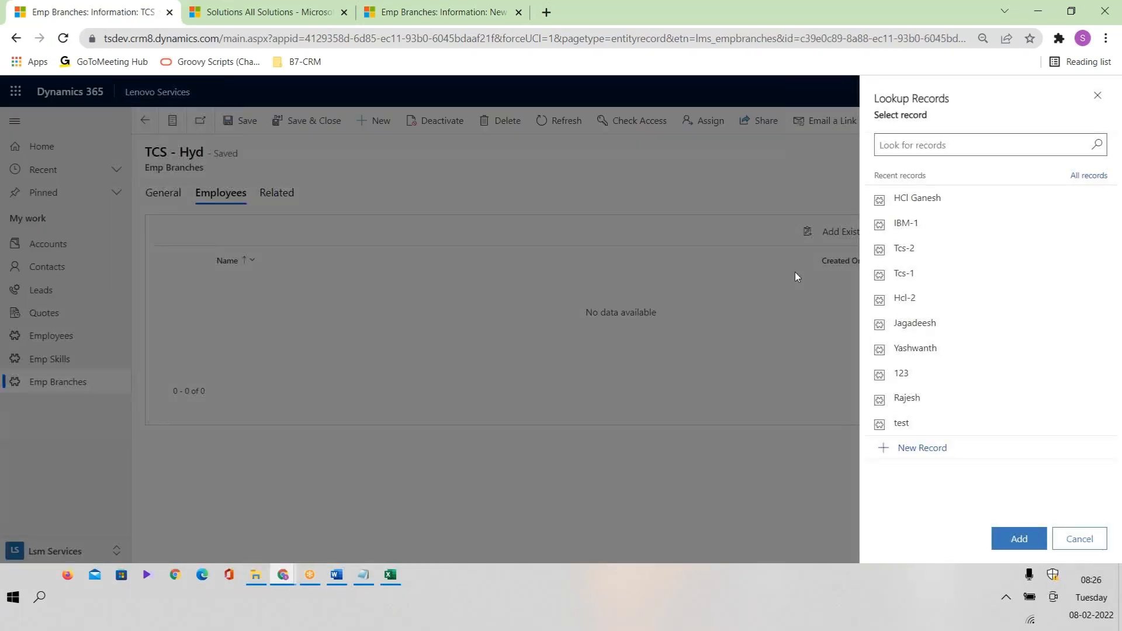
left_click(920, 401)
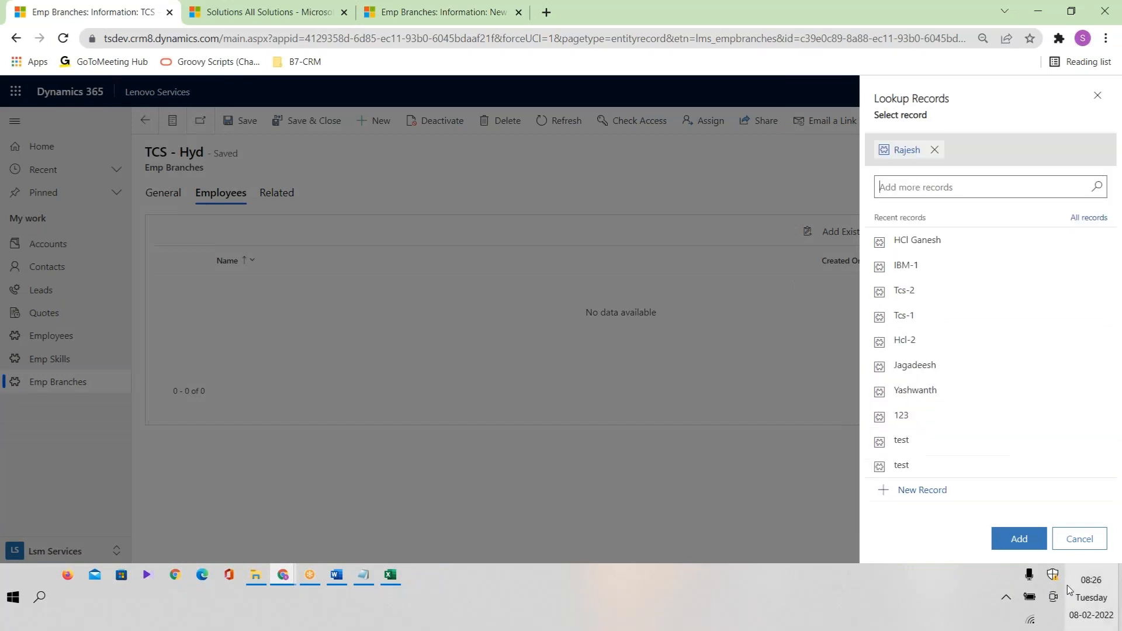
left_click(1029, 540)
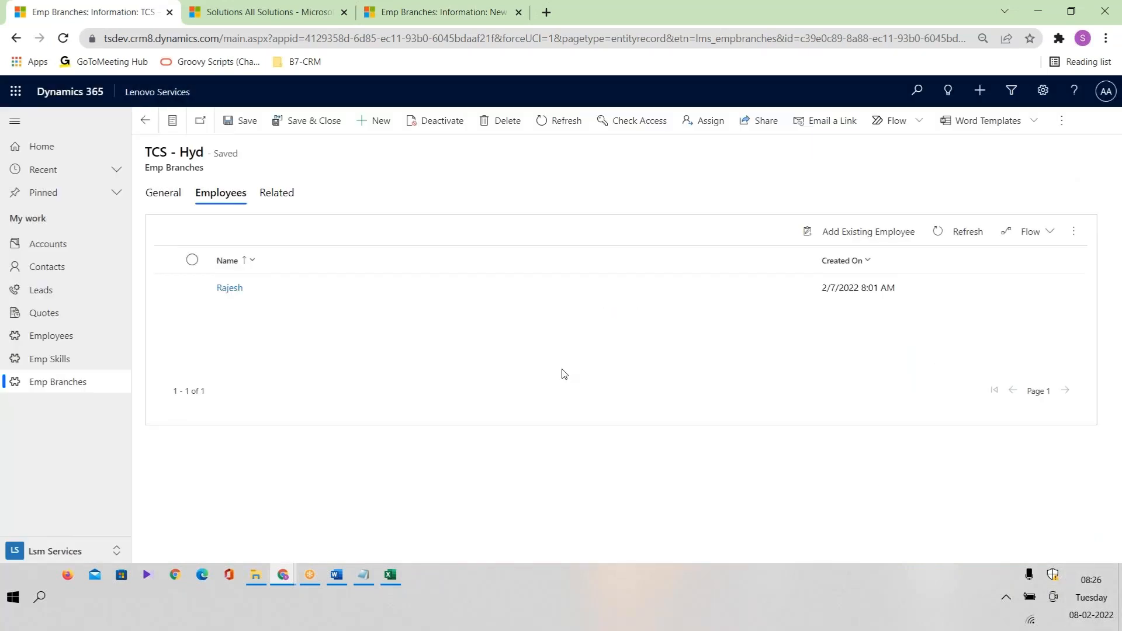
Step: Add the existing employee listed directly below Hcl-2 to the TCS - Pune branch's employees
left_click(145, 122)
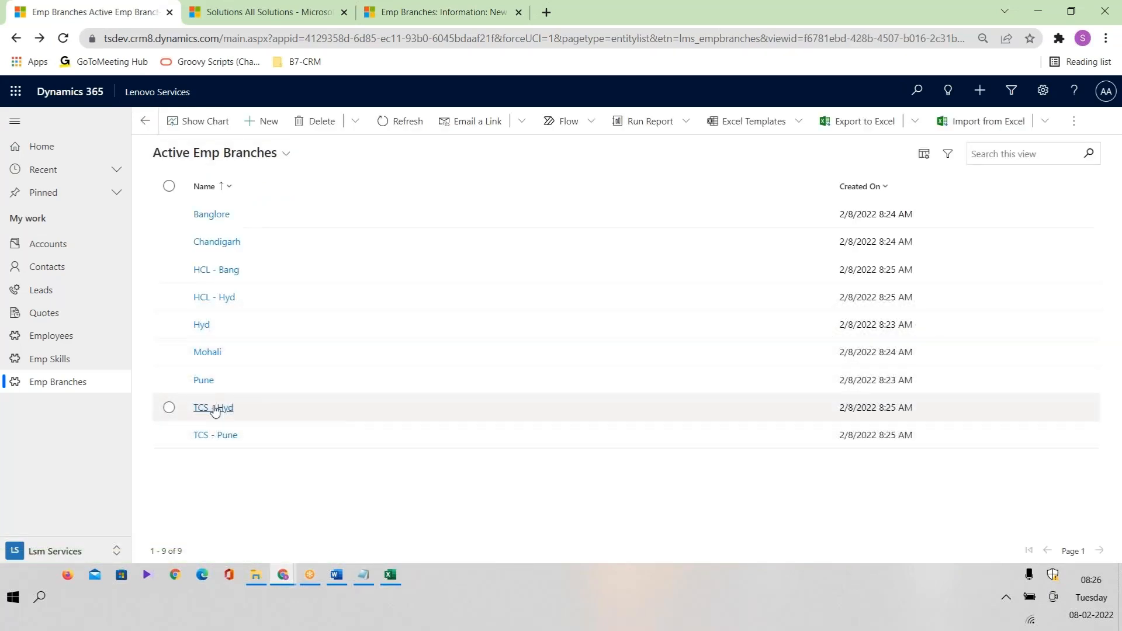
left_click(226, 435)
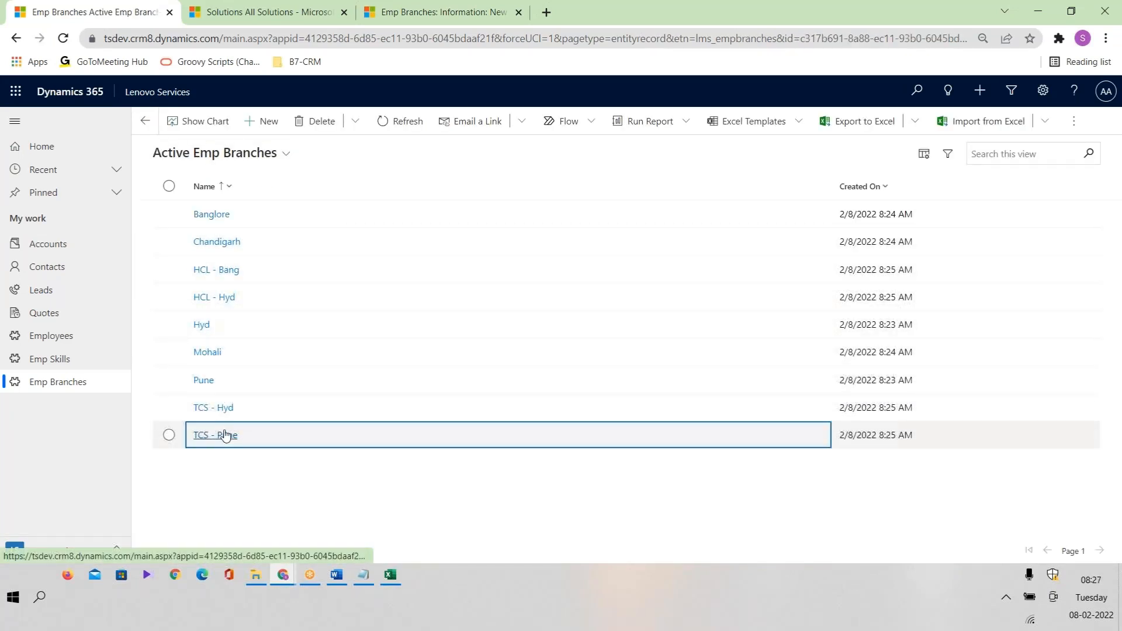
left_click(230, 195)
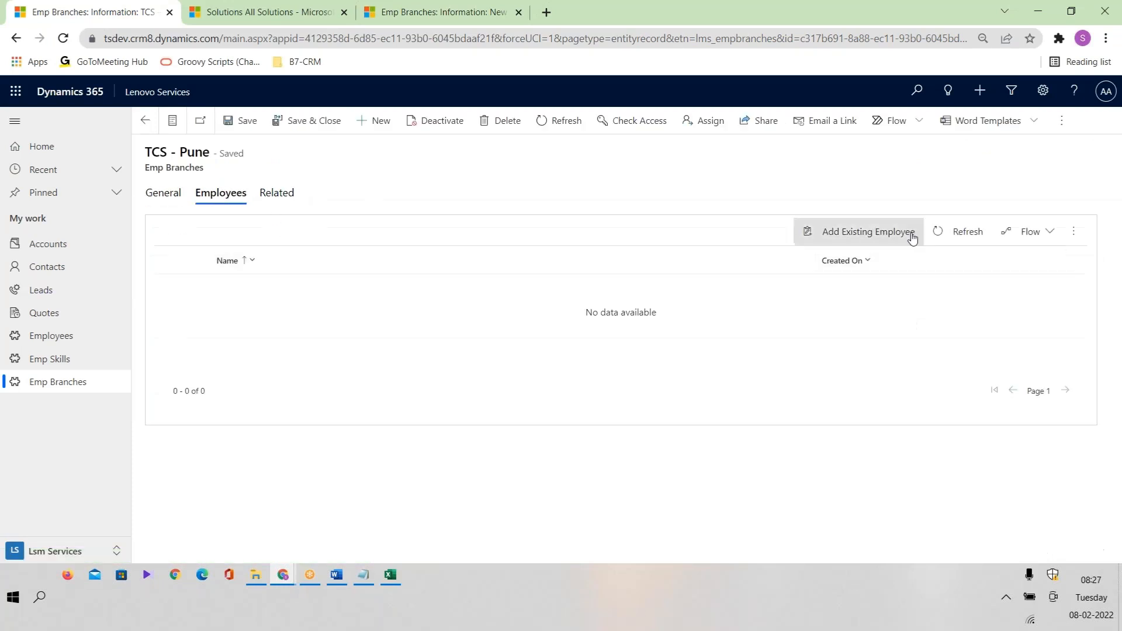
left_click(913, 236)
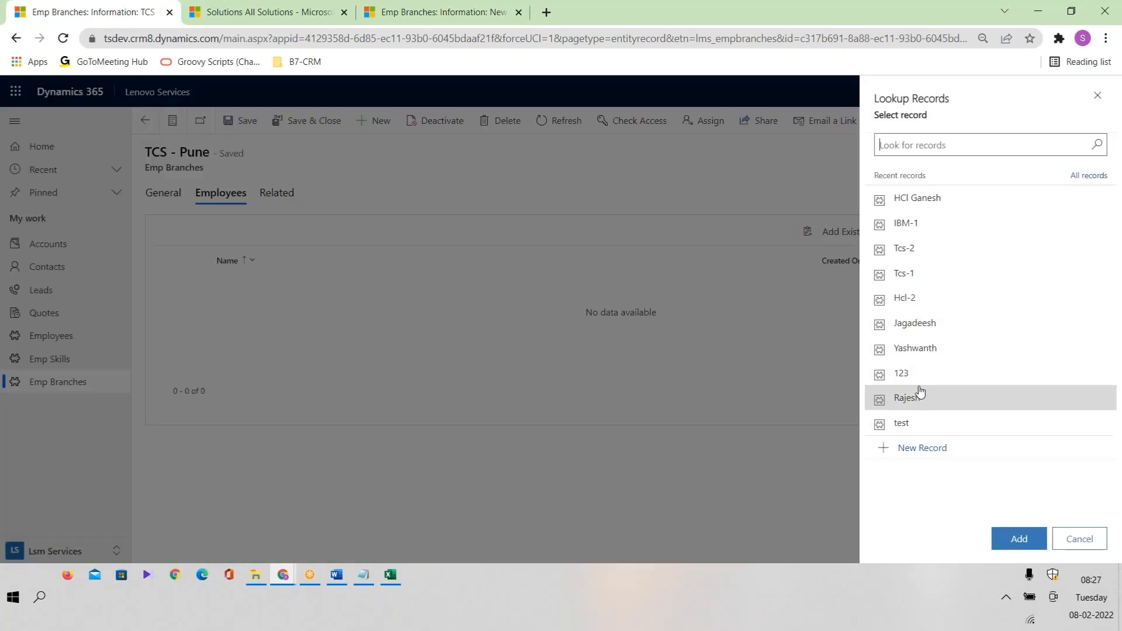
left_click(935, 324)
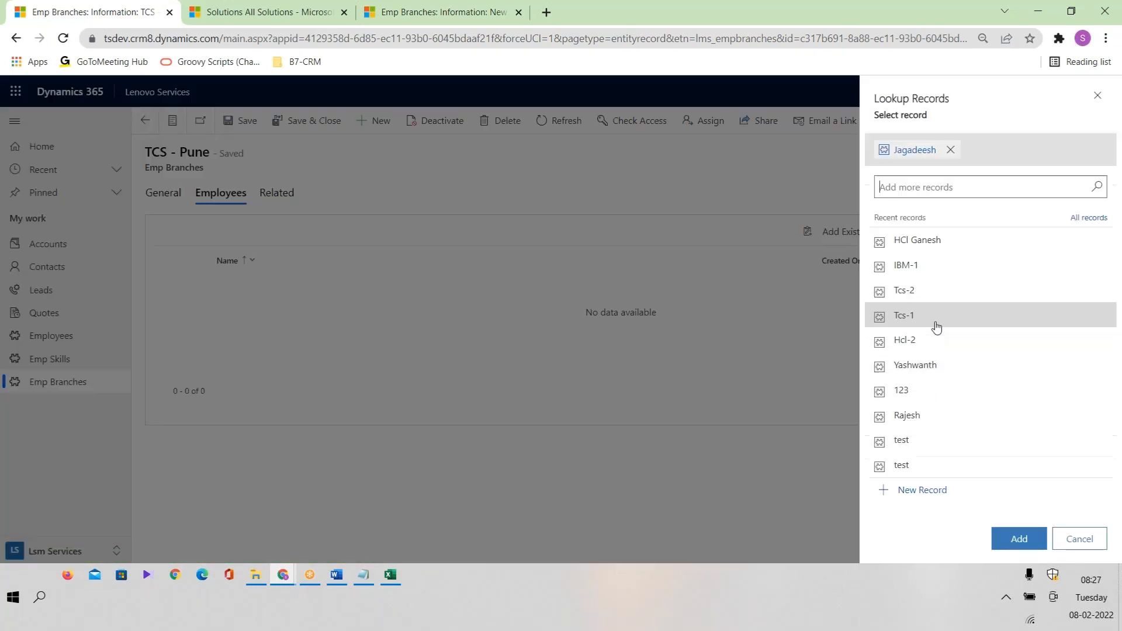
left_click(1020, 542)
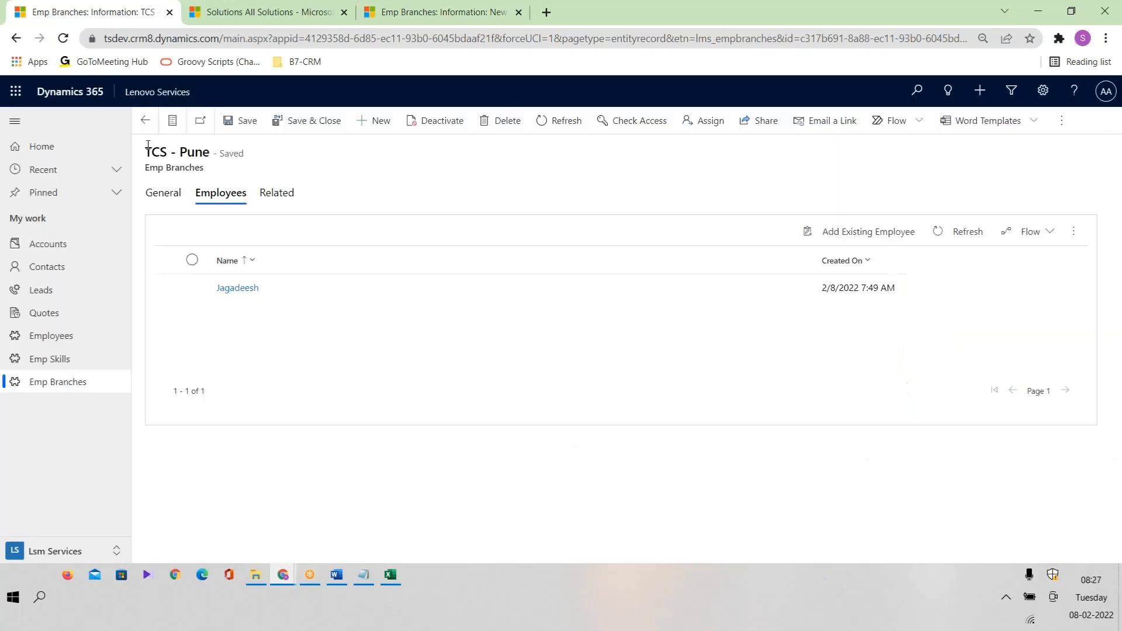
left_click(144, 121)
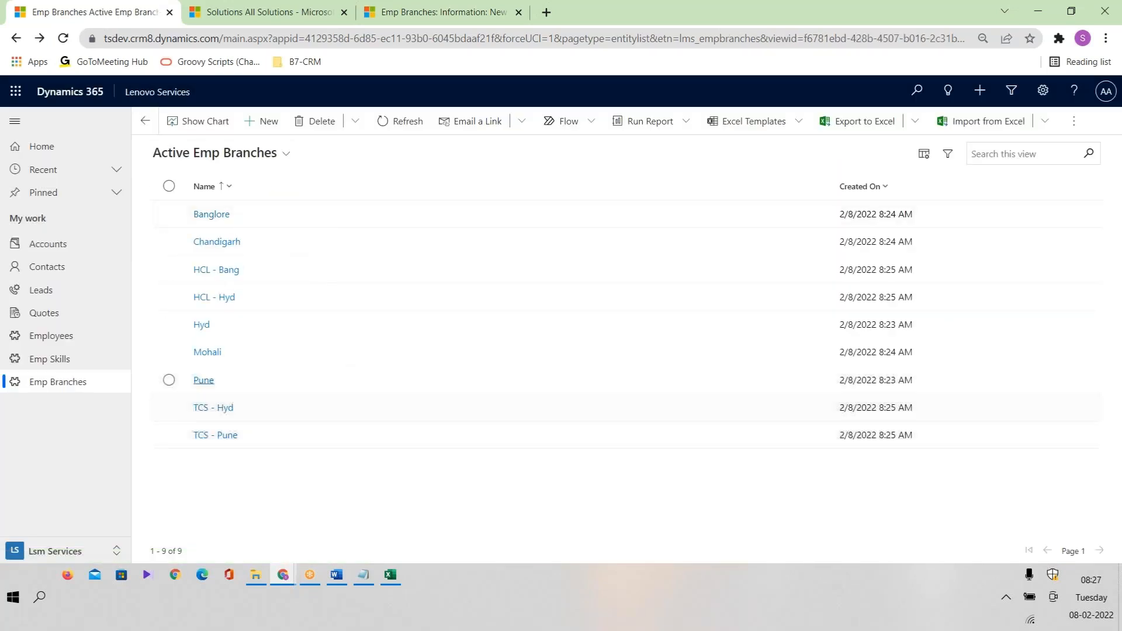
Step: Check the branches linked to the employee listed directly below IBM-1 from the employee's own record
left_click(58, 336)
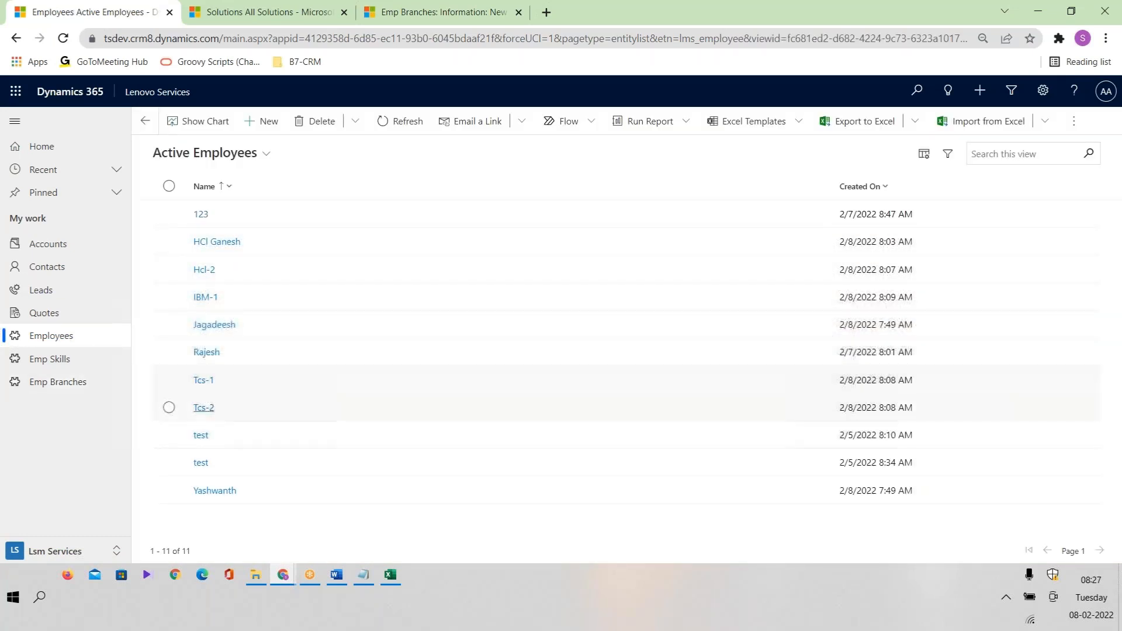
left_click(205, 381)
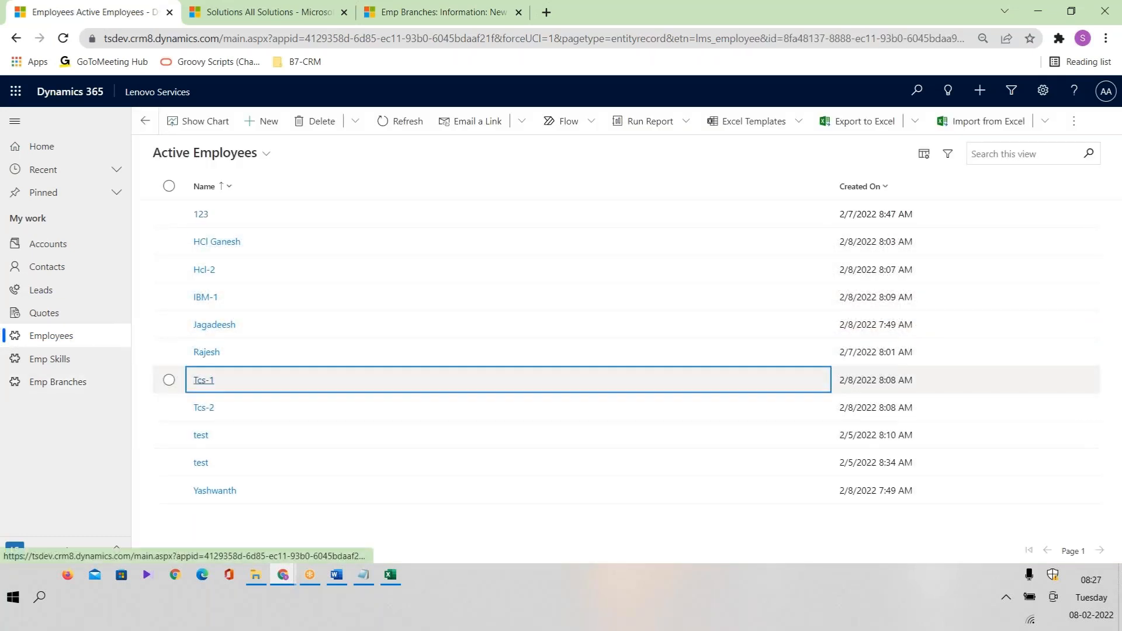
left_click(148, 121)
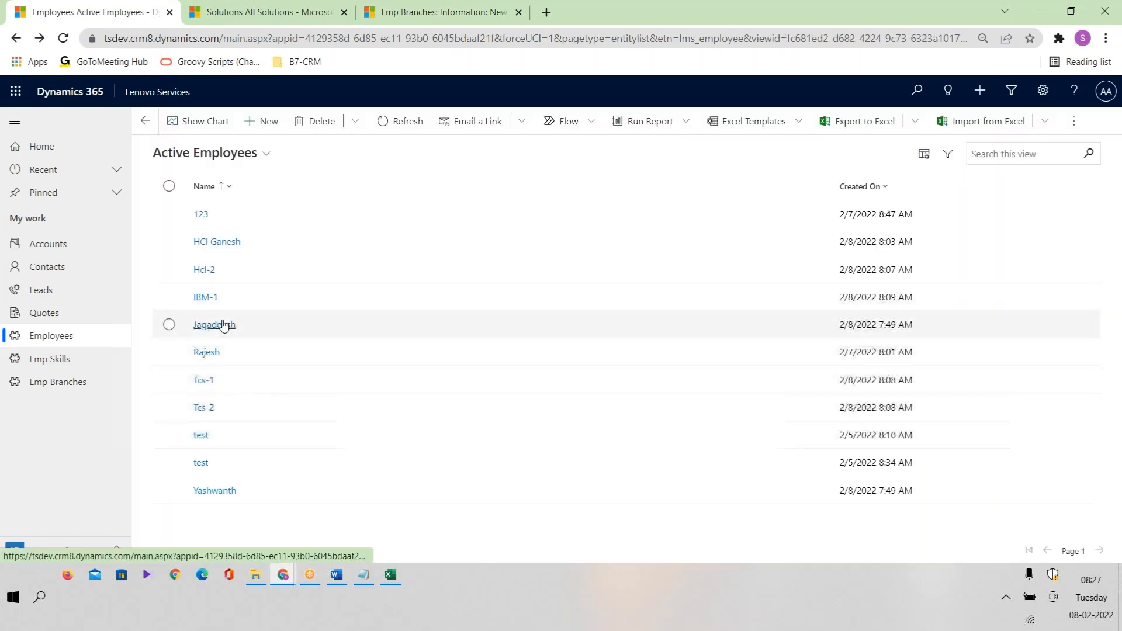
left_click(224, 325)
left_click(236, 199)
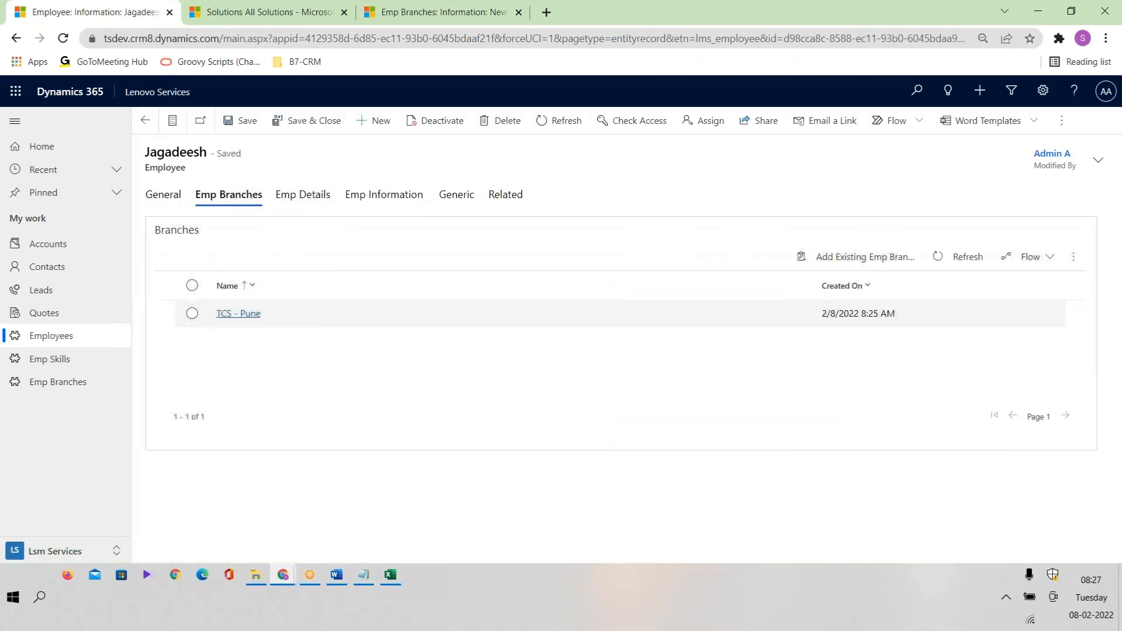
left_click(235, 314)
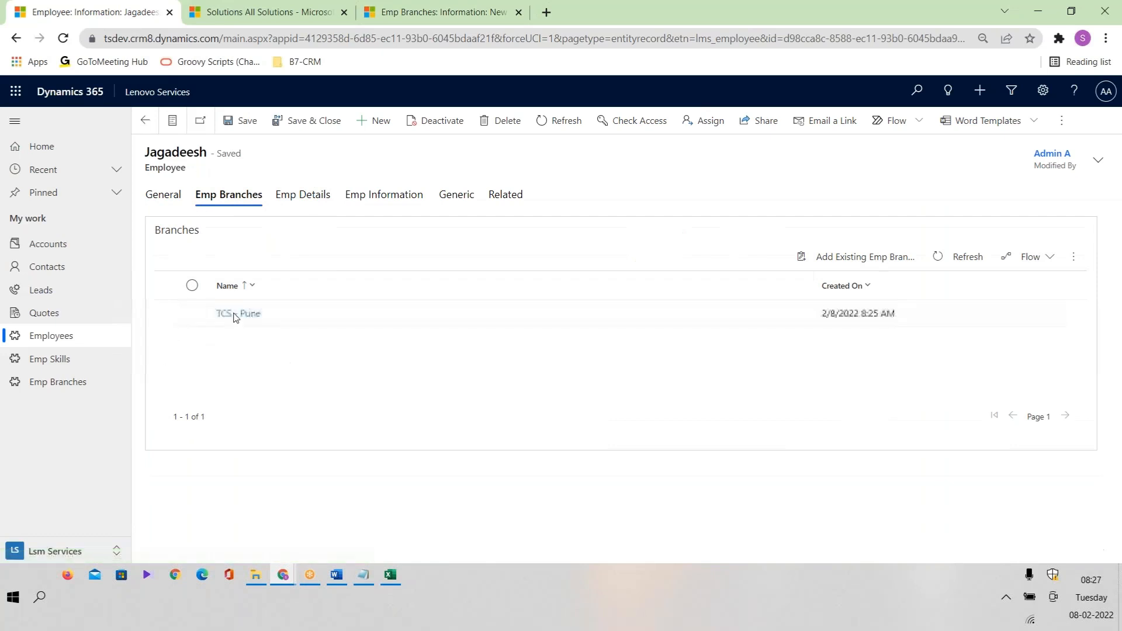
left_click(144, 121)
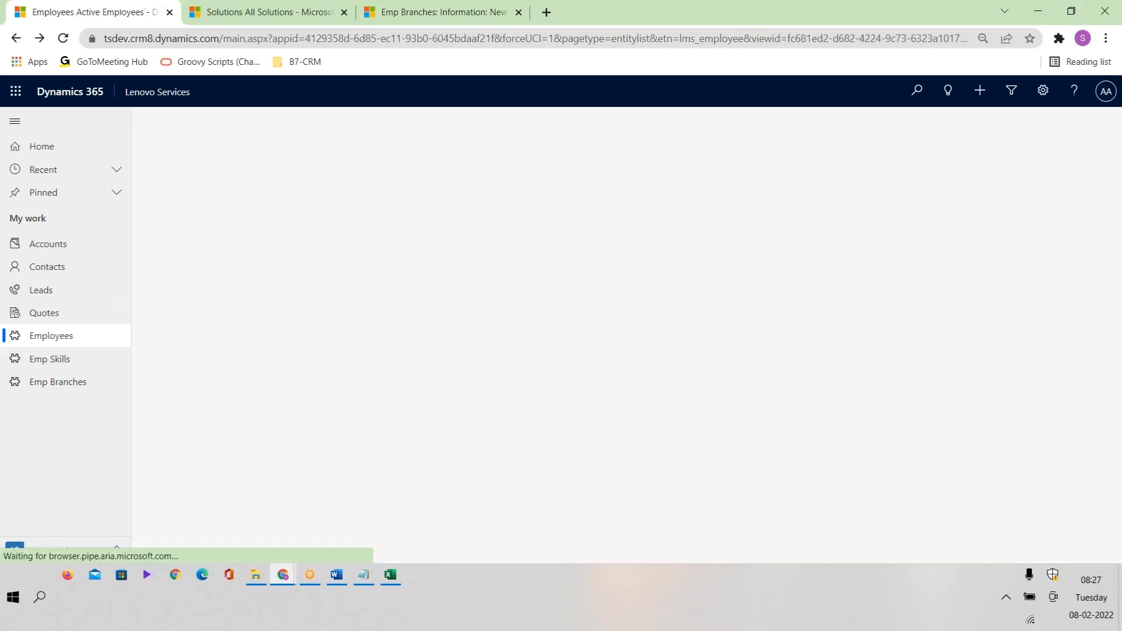
Step: Link the existing branches Banglore and HCL - Bang to the employee listed directly above Tcs-1, and return to the Active Employees list
left_click(210, 352)
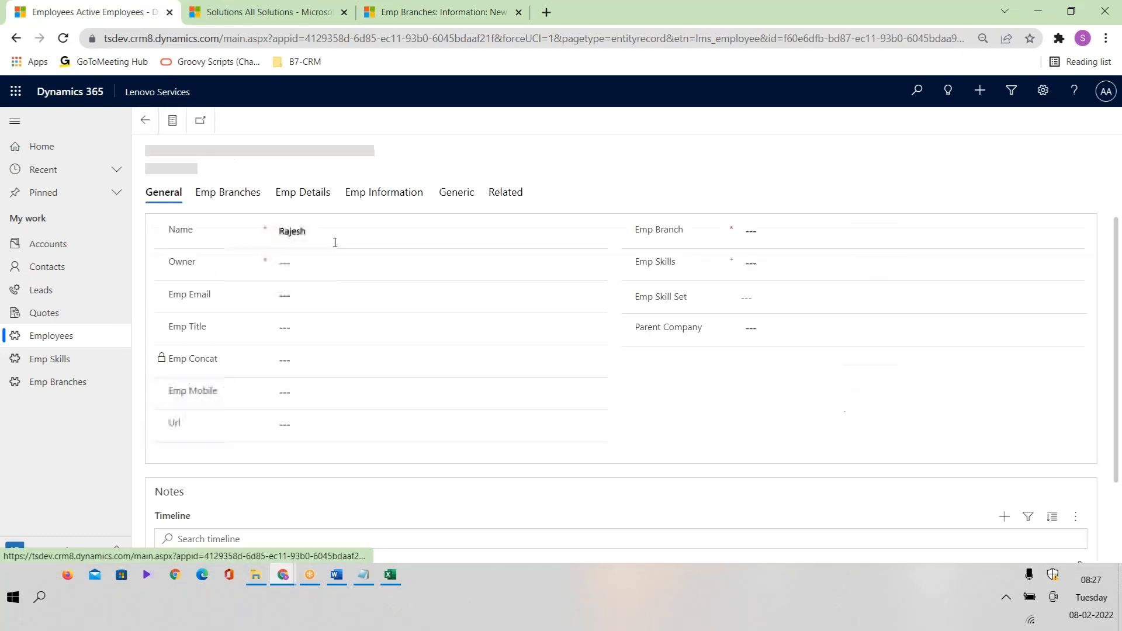
left_click(237, 196)
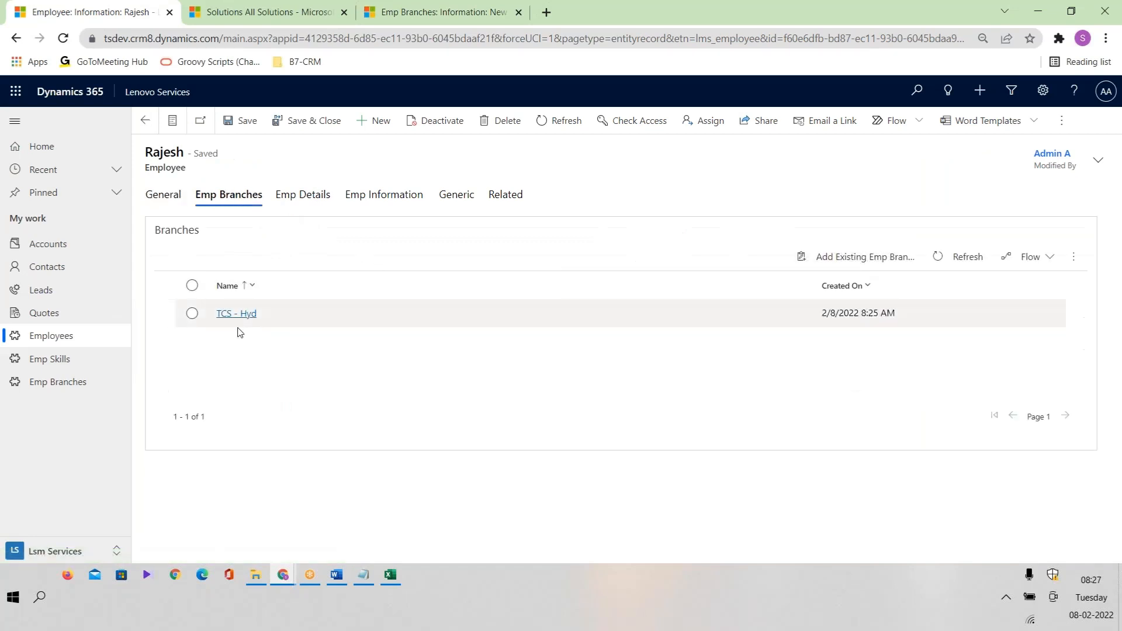
left_click(906, 264)
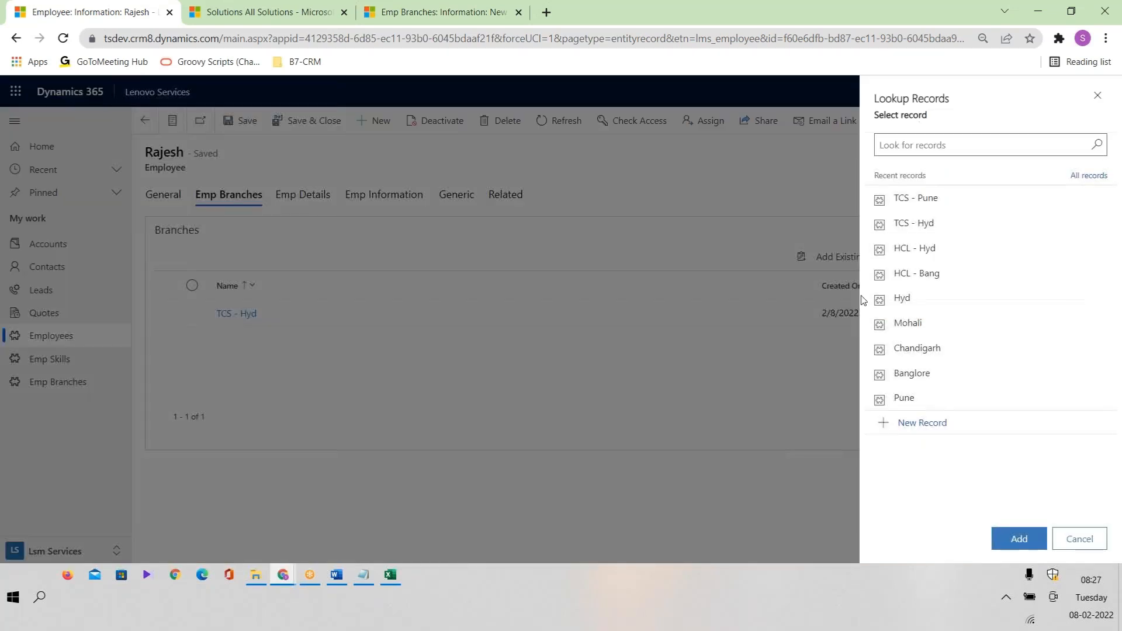
left_click(926, 379)
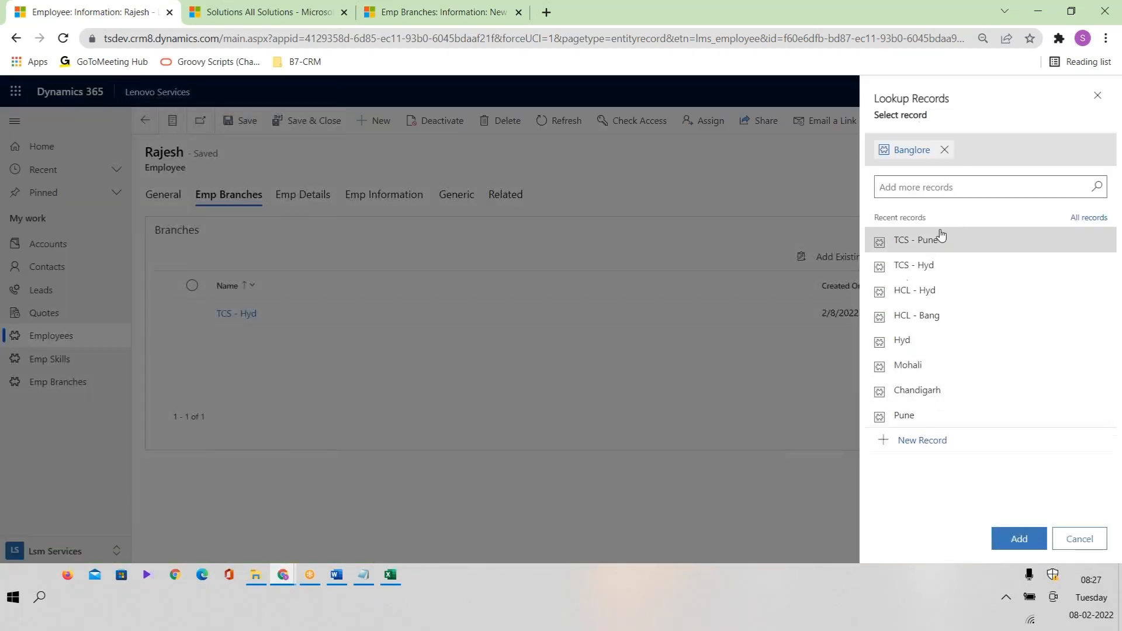
left_click(942, 314)
left_click(1019, 538)
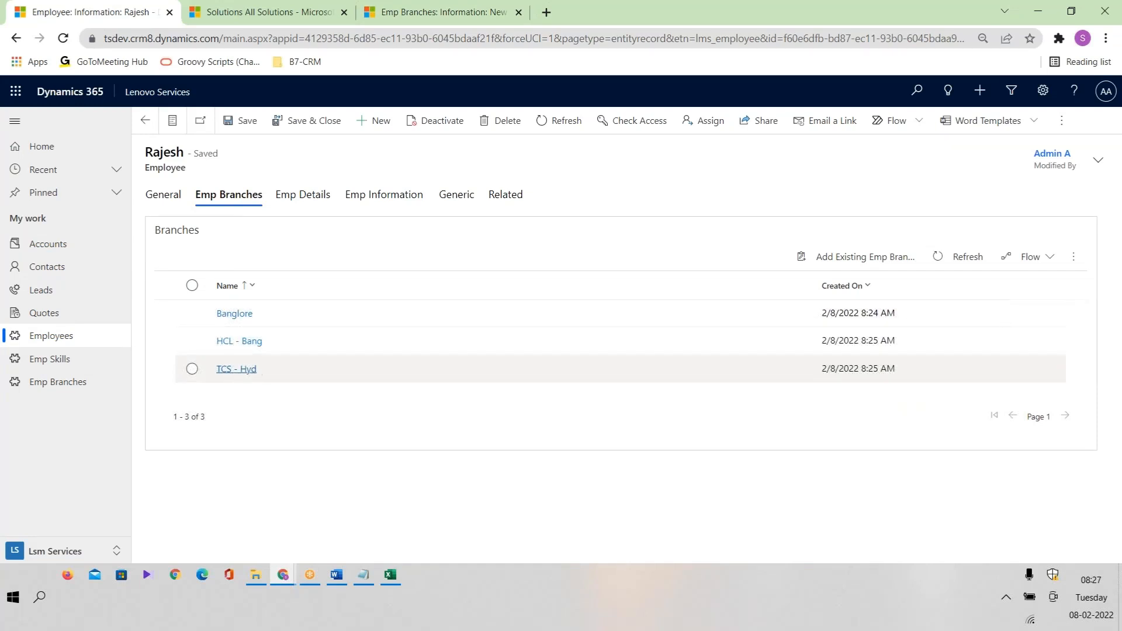
left_click(85, 342)
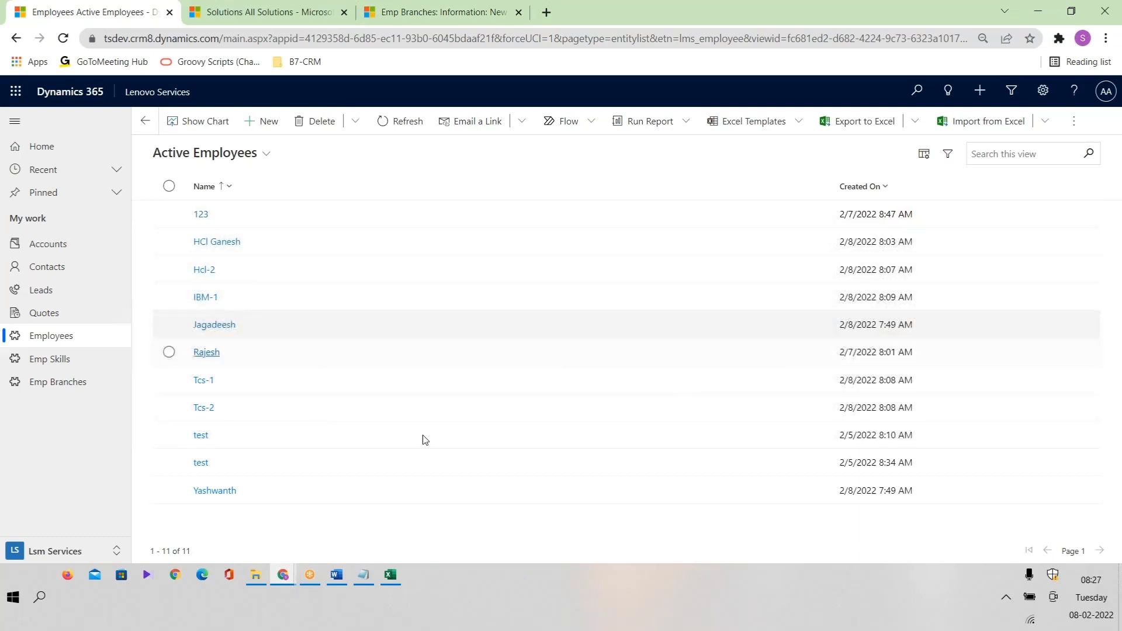
left_click(1104, 280)
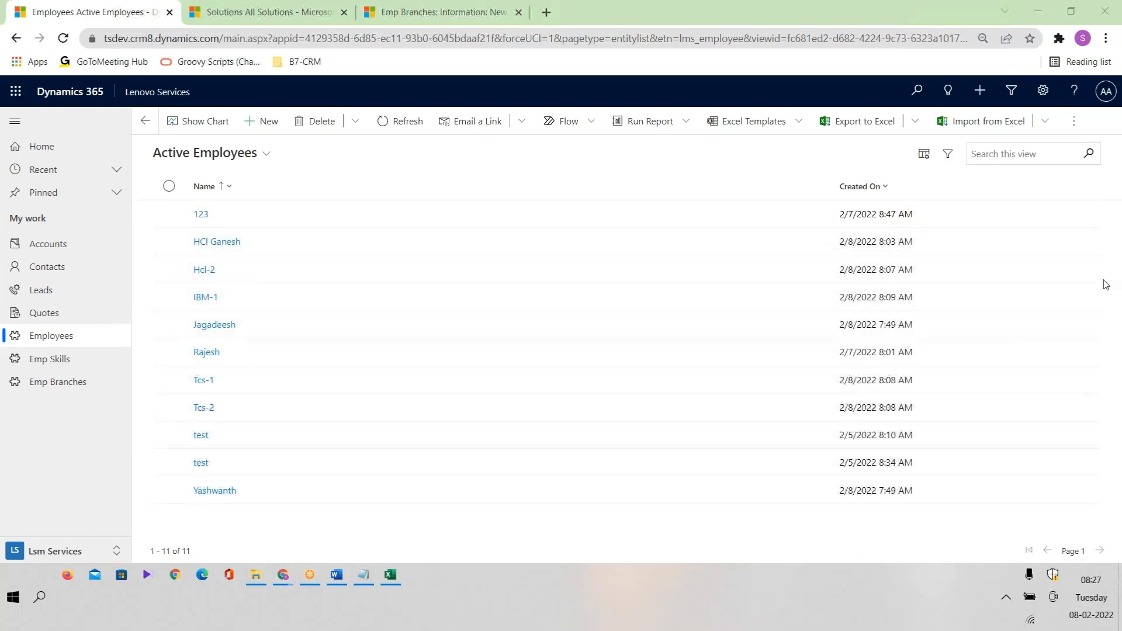